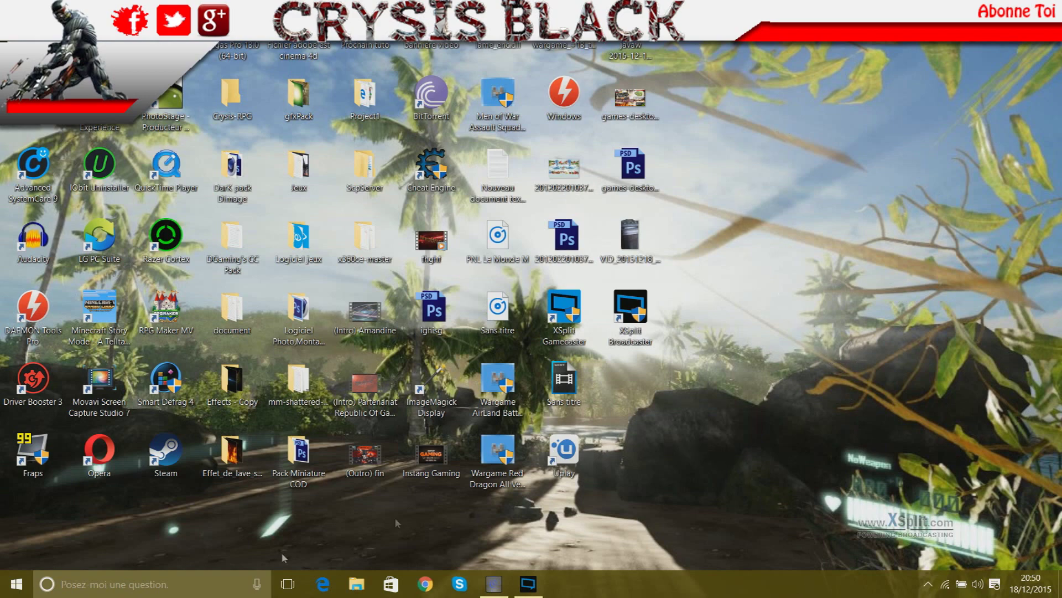
- Search Windows for "panneau" and launch the control panel
click(183, 586)
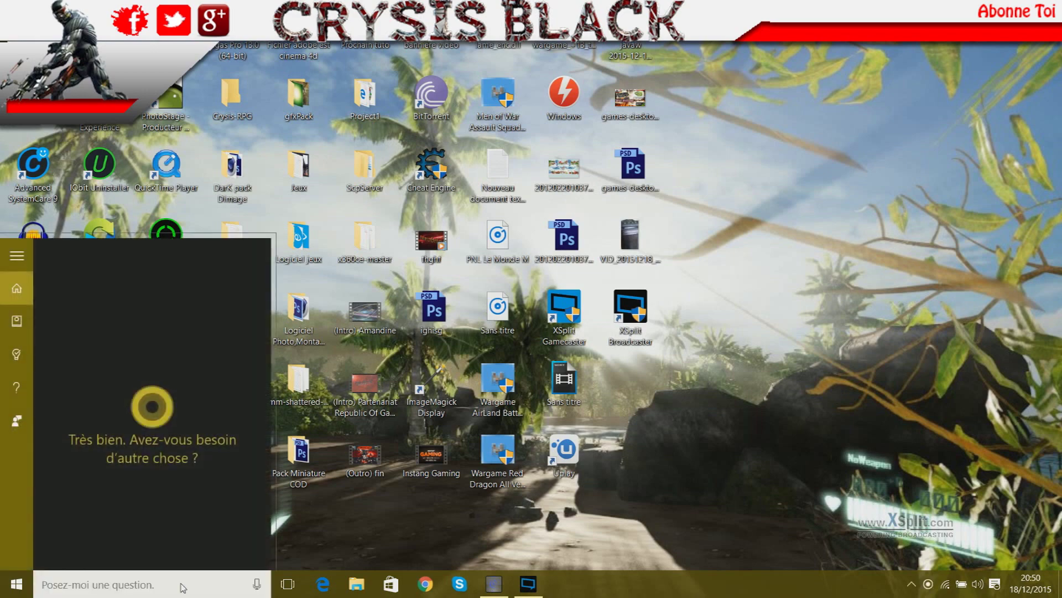
text(pannea)
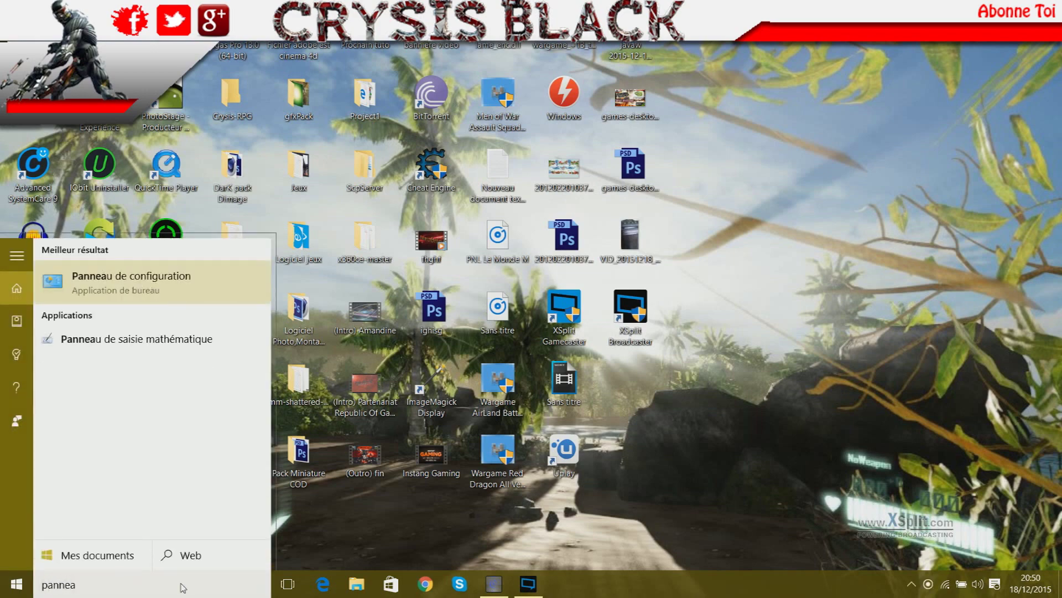
text(u)
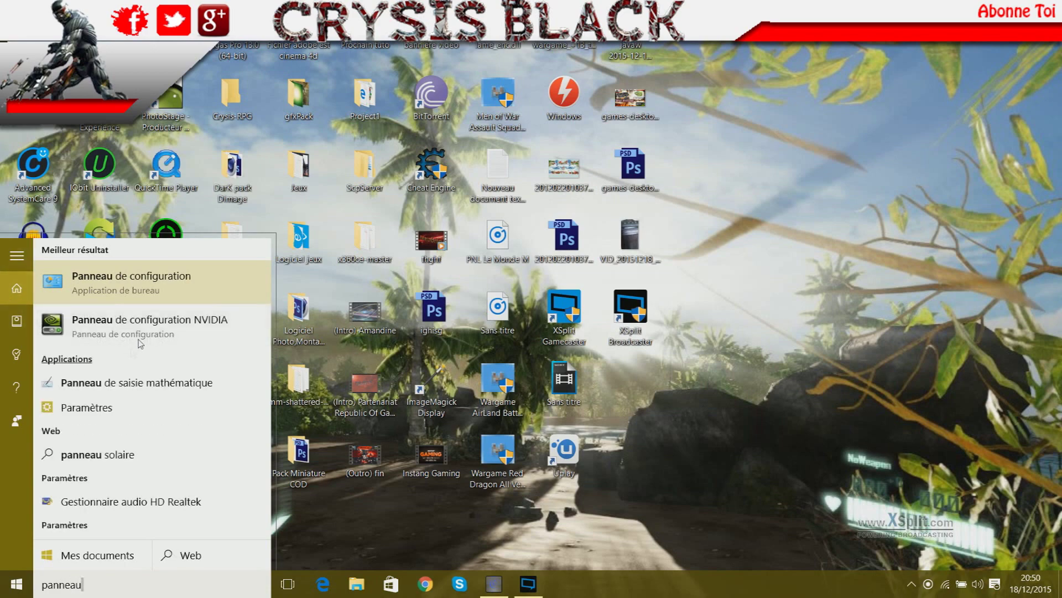
key(Return)
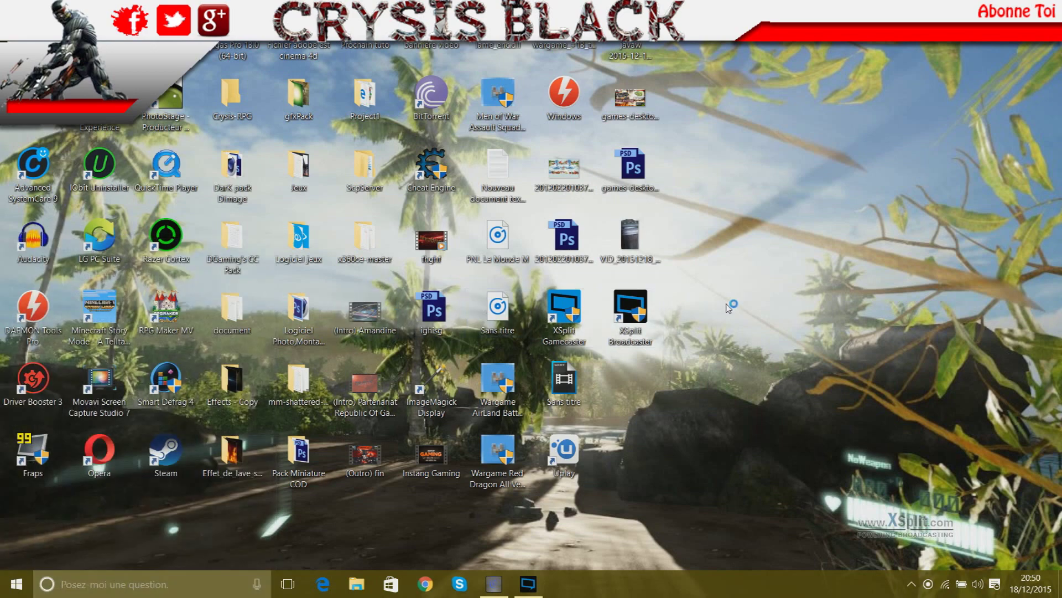
- From the desktop, open the NVIDIA control panel and show its "Gérer les paramètres 3D" page
right_click(717, 238)
mouse_move(775, 269)
click(793, 154)
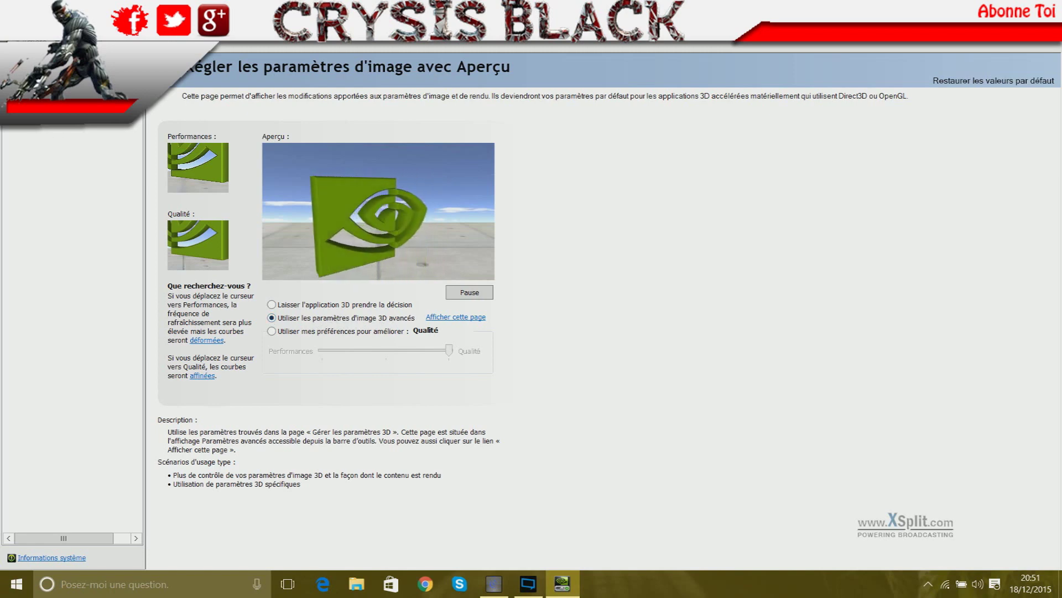
click(61, 72)
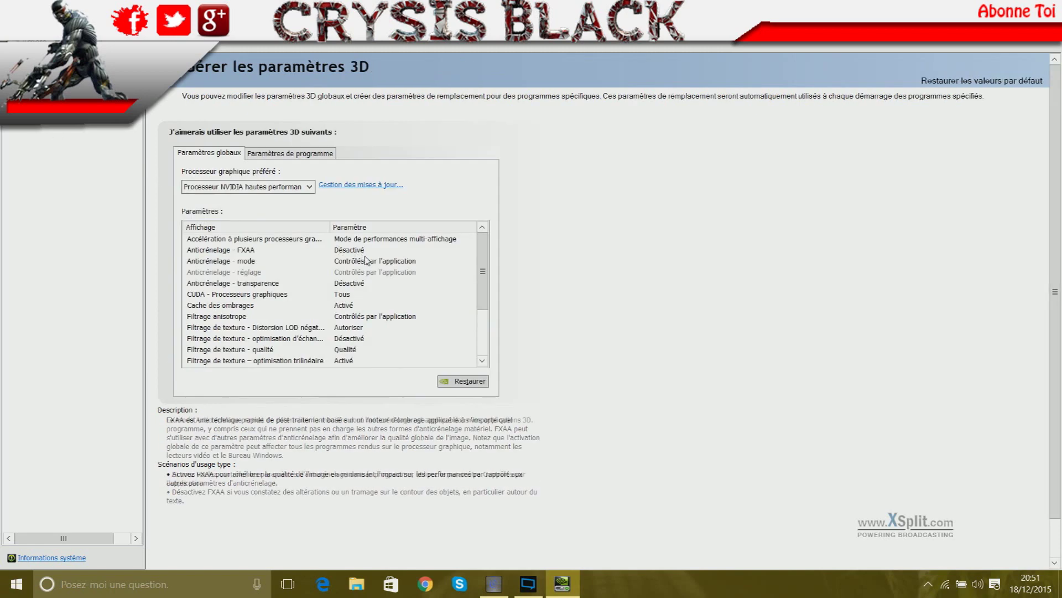
drag(485, 273, 478, 245)
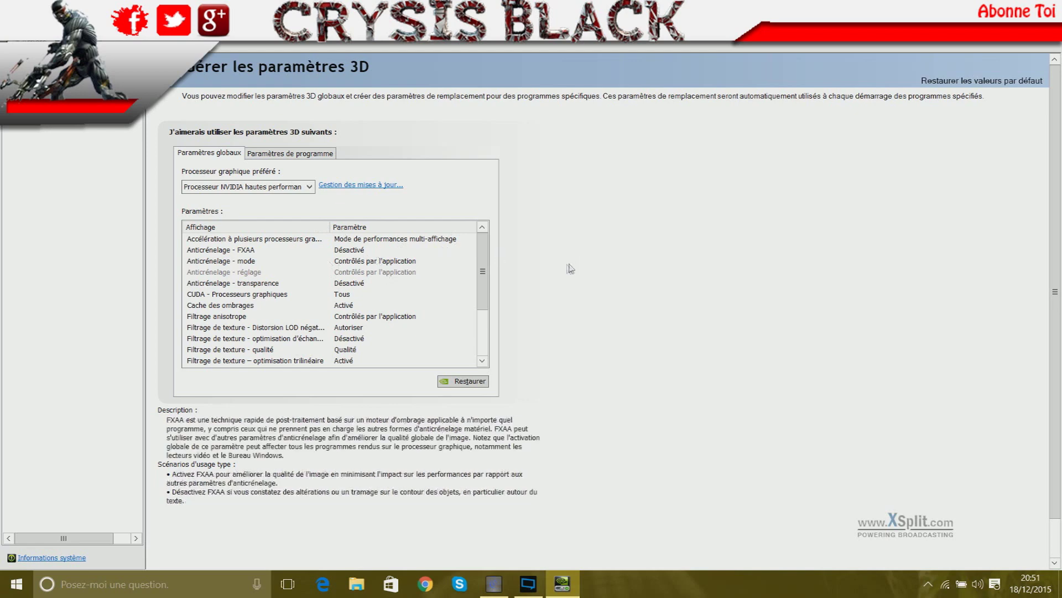
- Set the preferred graphics processor to Autosélection in the global 3D settings and look through the parameter list
click(294, 189)
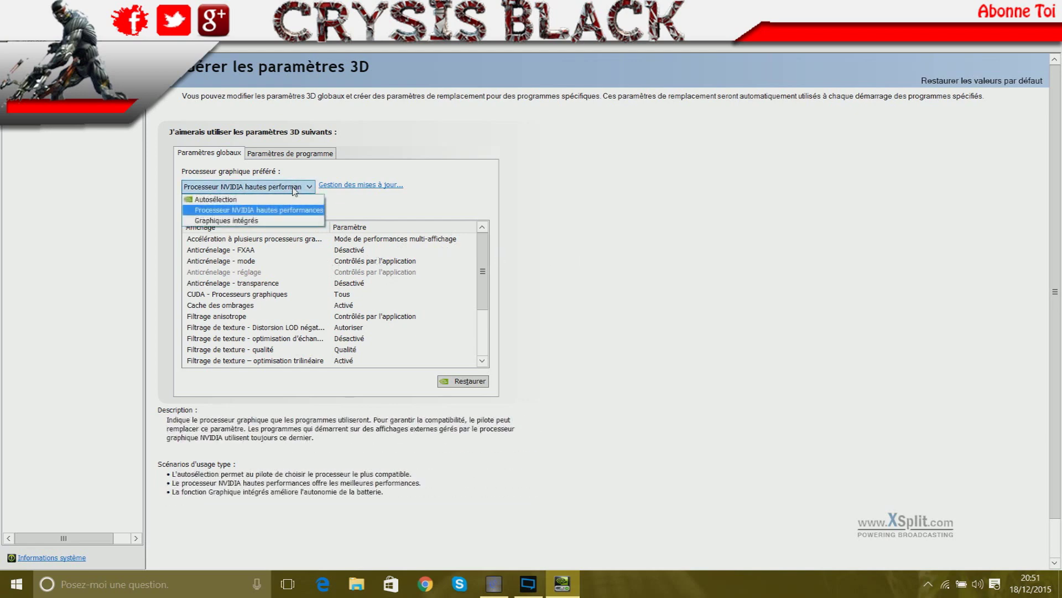
click(294, 190)
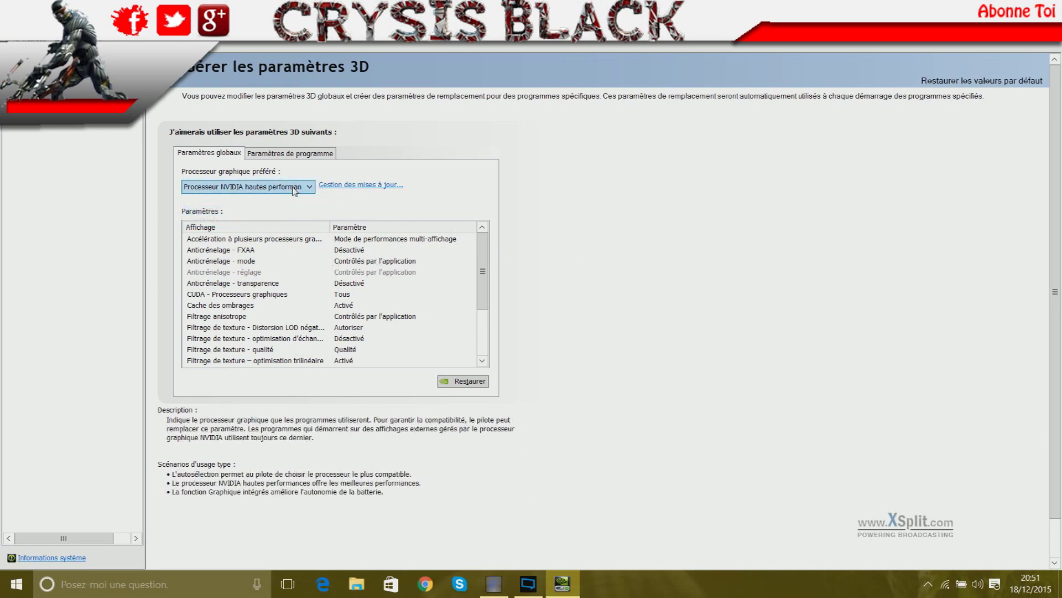
click(294, 189)
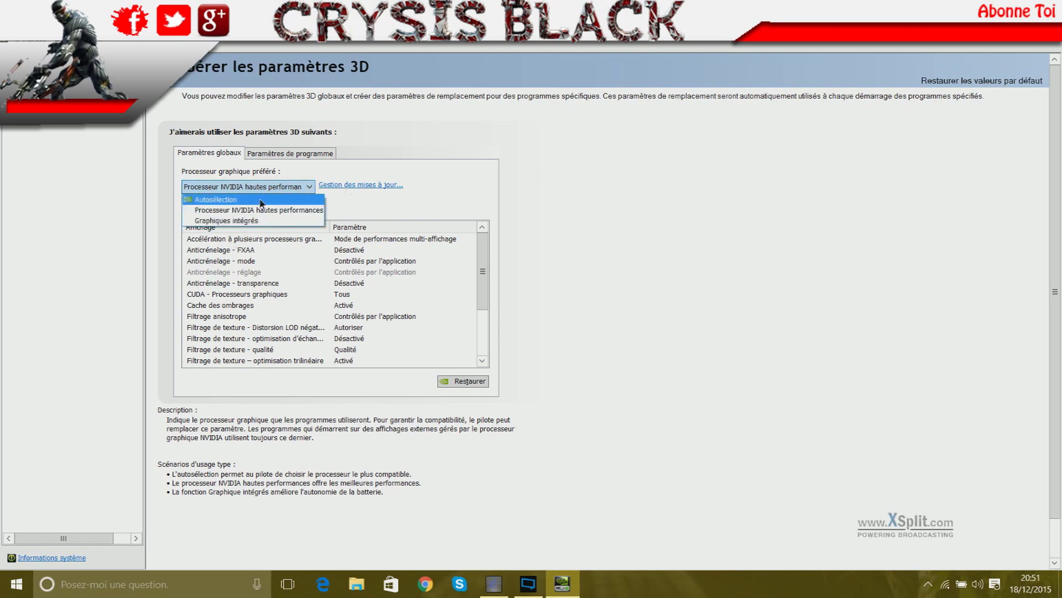
click(262, 202)
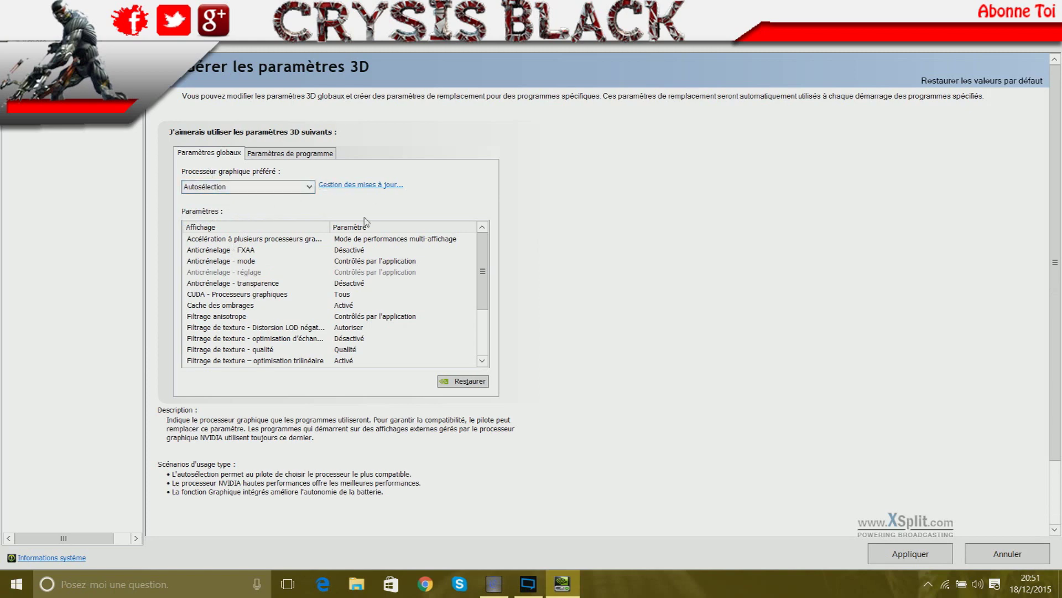
drag(486, 304, 490, 348)
drag(488, 290, 427, 45)
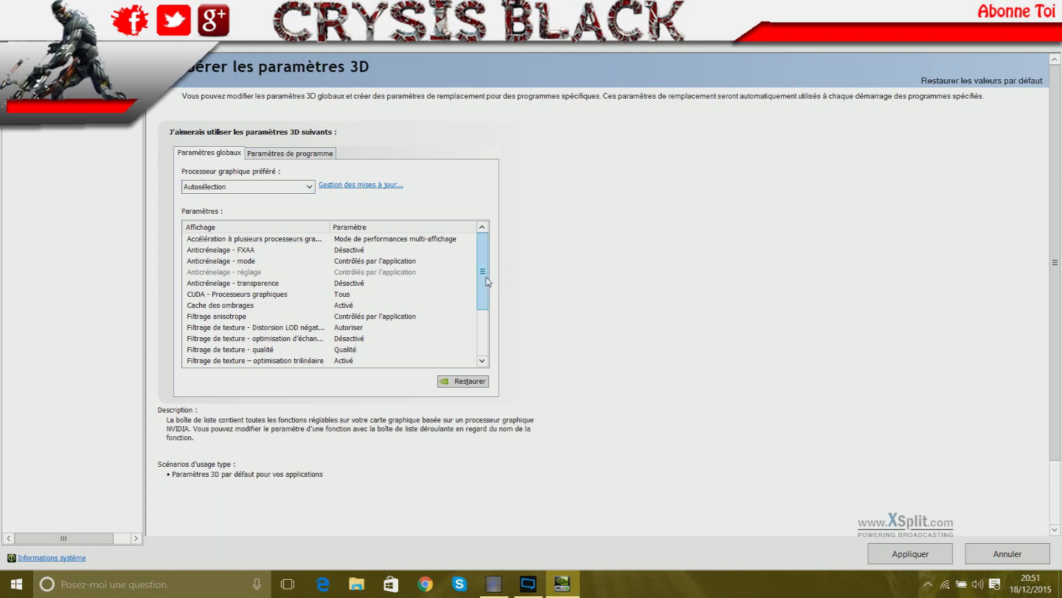
drag(484, 283, 479, 210)
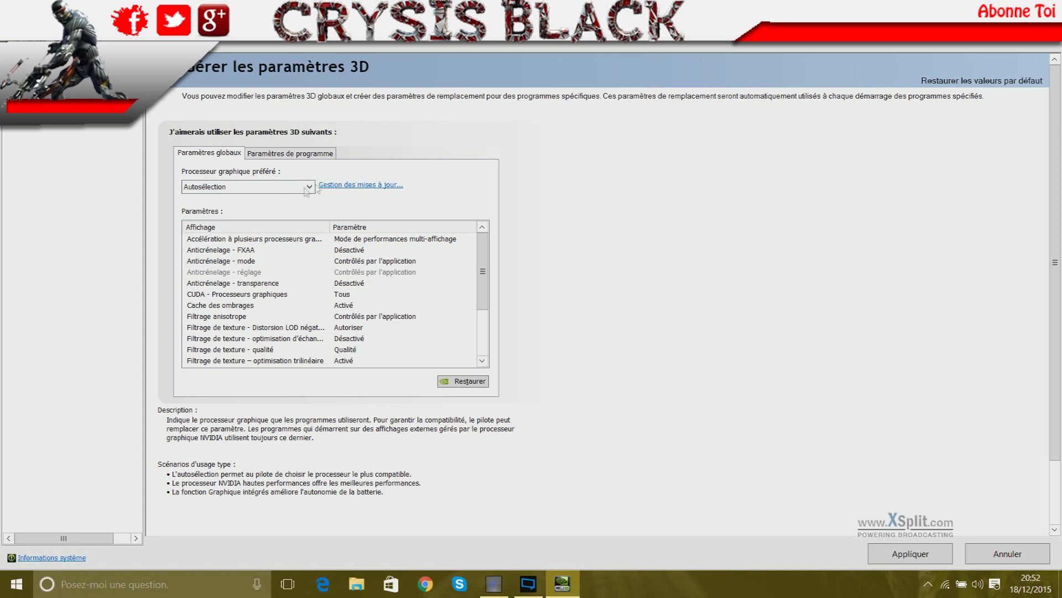
- Set the preferred graphics processor to "Processeur NVIDIA hautes performances" in the global 3D settings
click(283, 190)
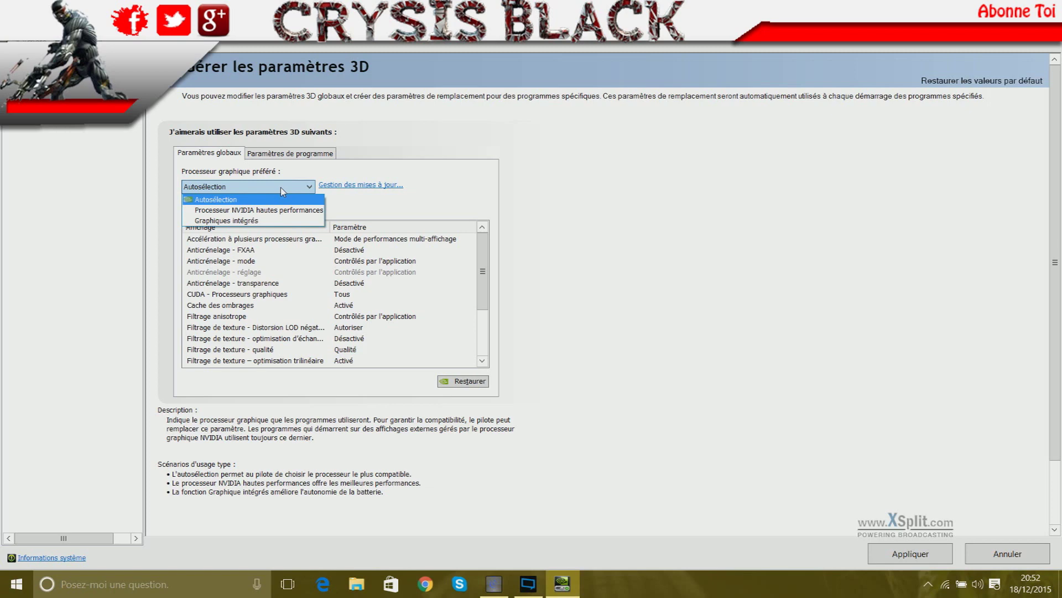
click(281, 187)
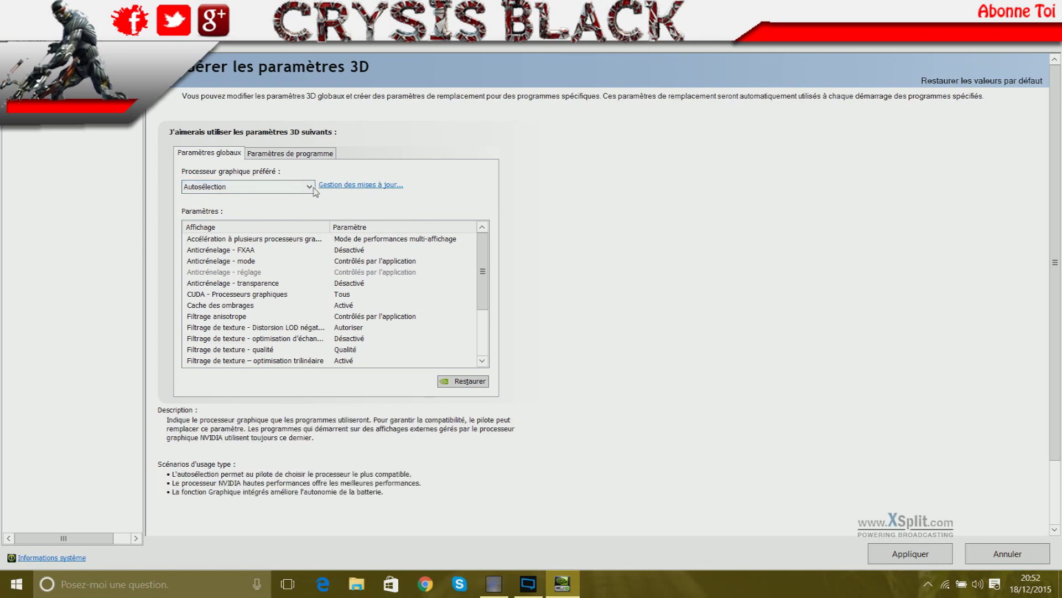
click(283, 188)
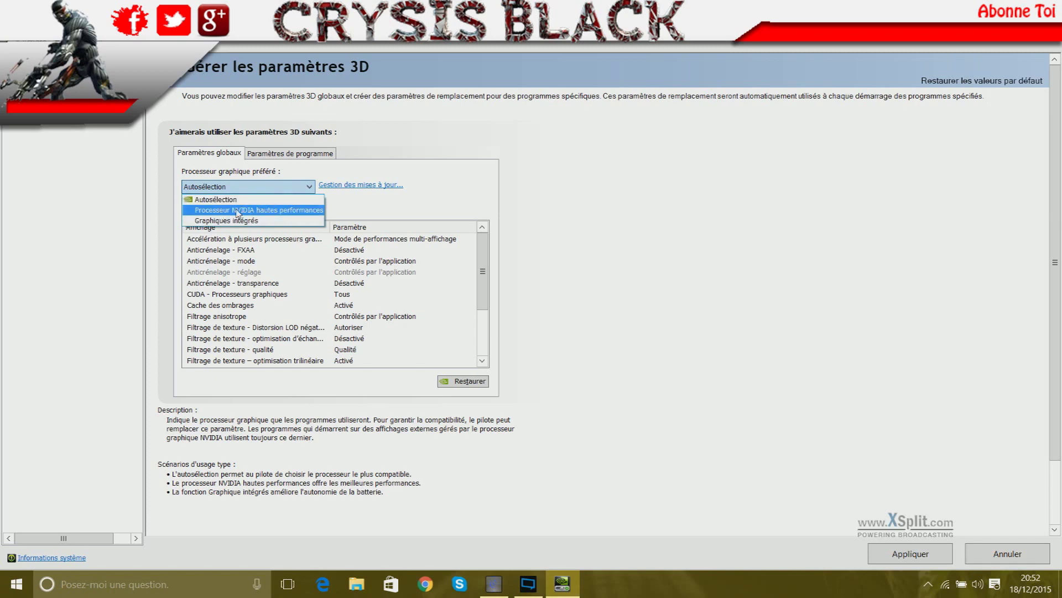
click(285, 214)
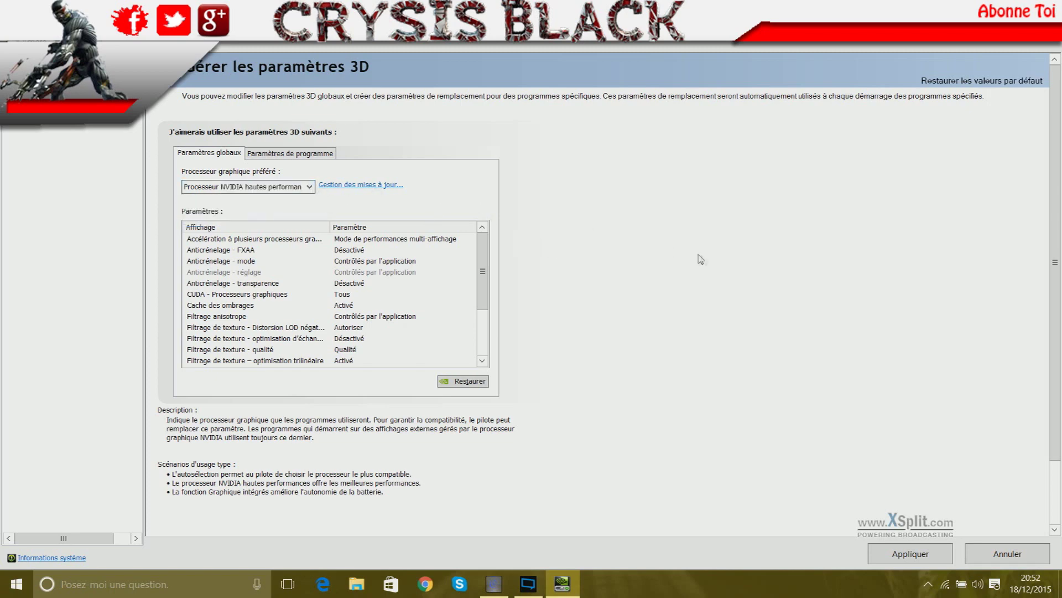
click(485, 276)
mouse_move(485, 276)
mouse_down()
mouse_move(484, 319)
mouse_move(484, 272)
mouse_up()
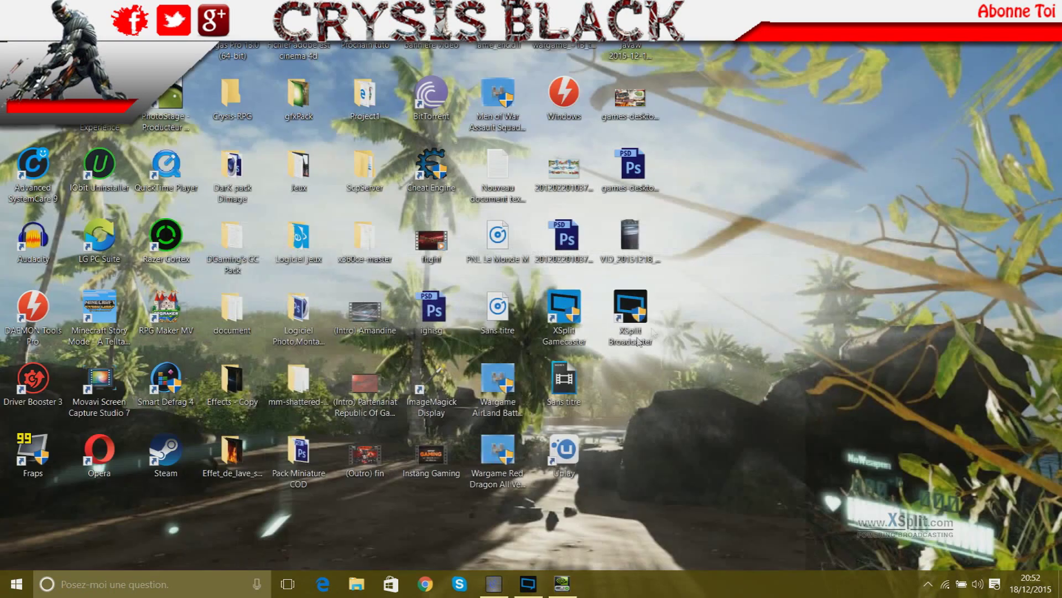
- Show the desktop's NVIDIA control panel entry and switch back to the NVIDIA control panel
right_click(795, 240)
click(762, 133)
click(562, 582)
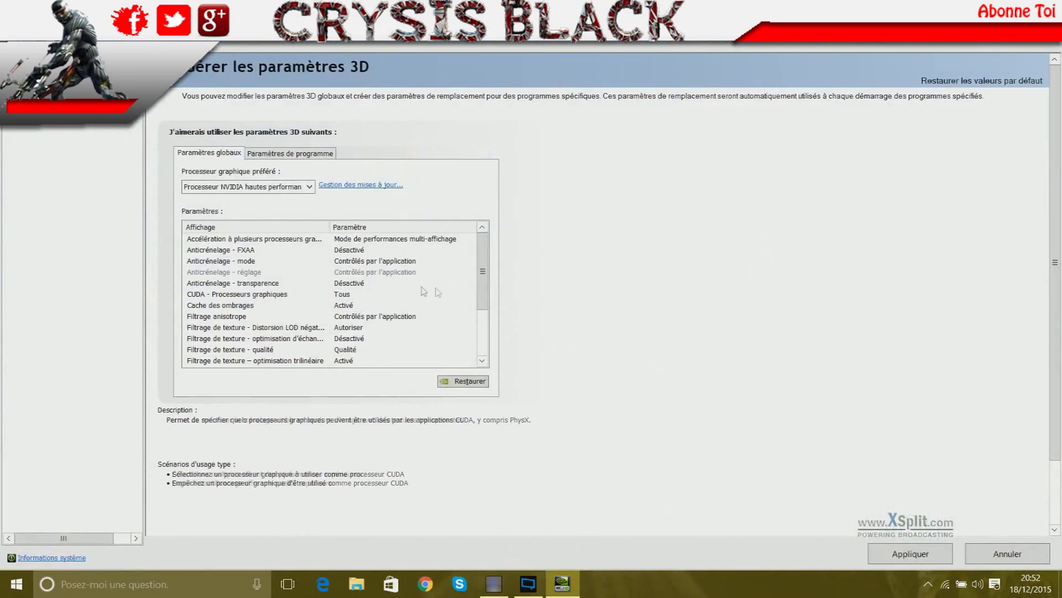
- Review the global 3D parameter list and choose "Processeur NVIDIA hautes performances" as the preferred graphics processor
click(304, 189)
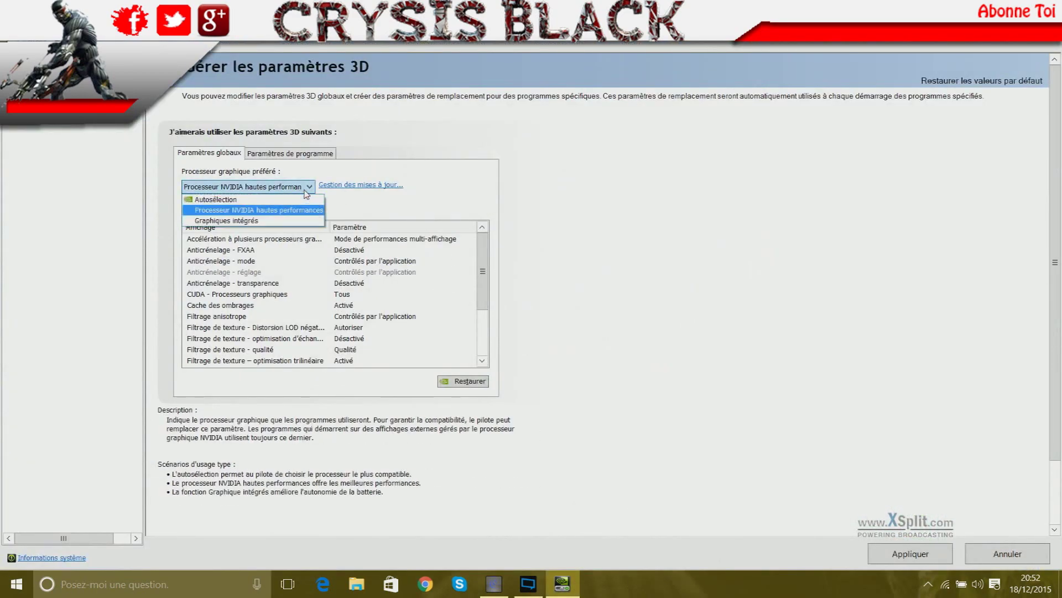
click(333, 195)
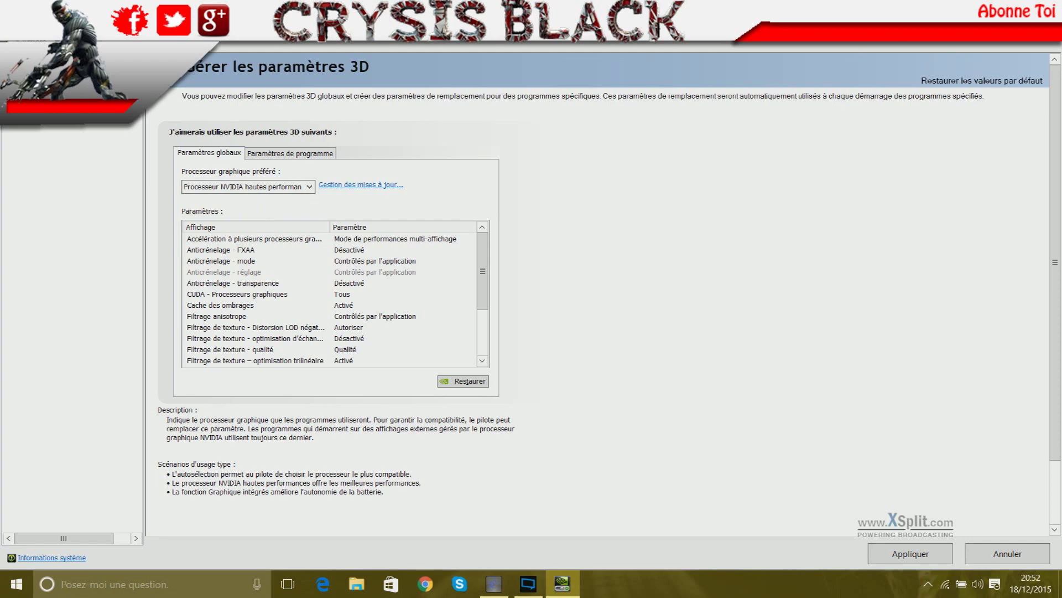
scroll(318, 348, down, 3)
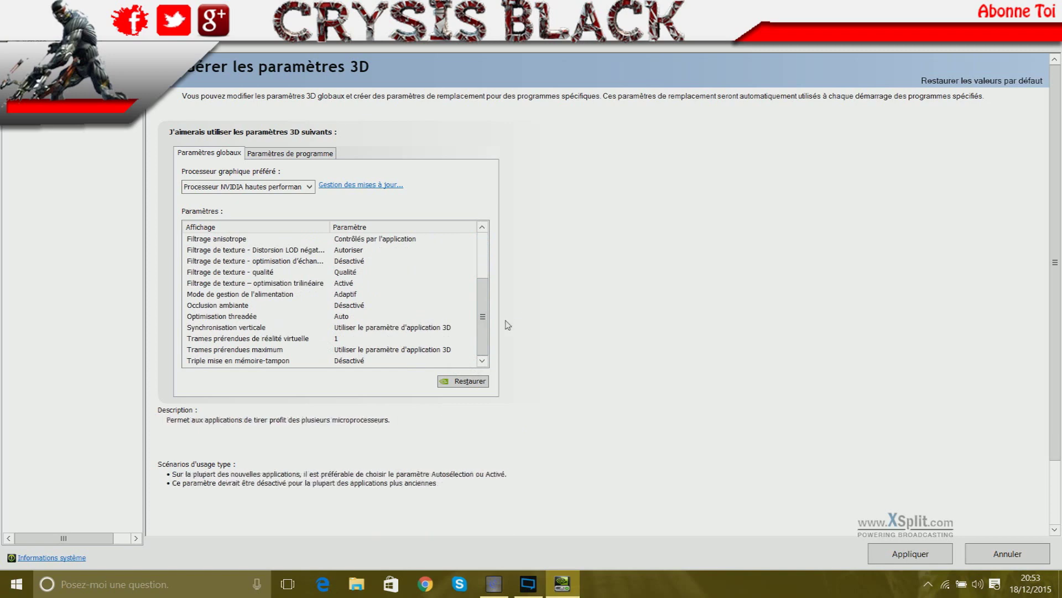
drag(483, 327, 483, 266)
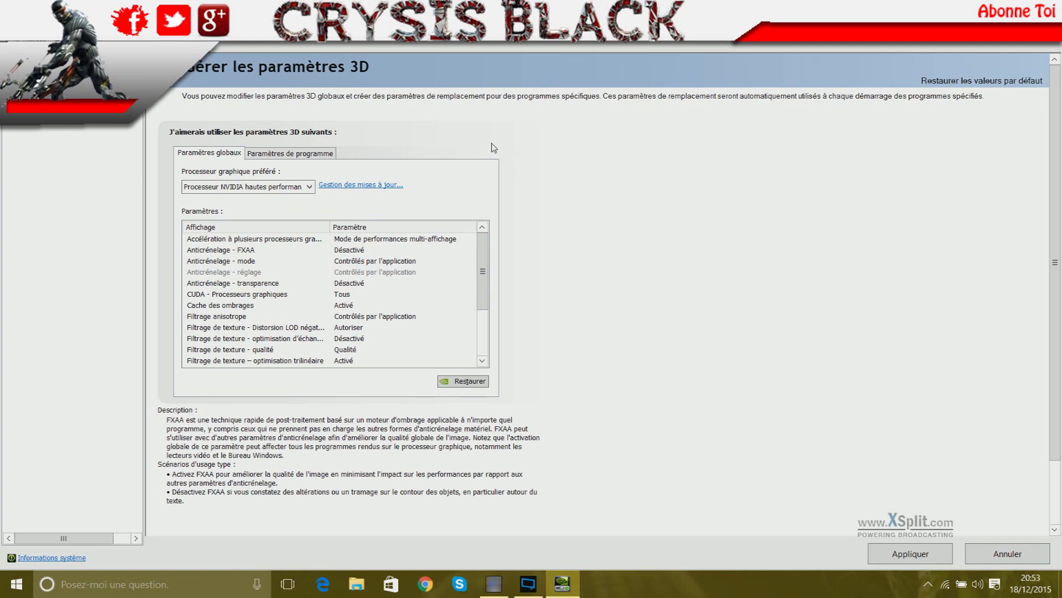
click(305, 187)
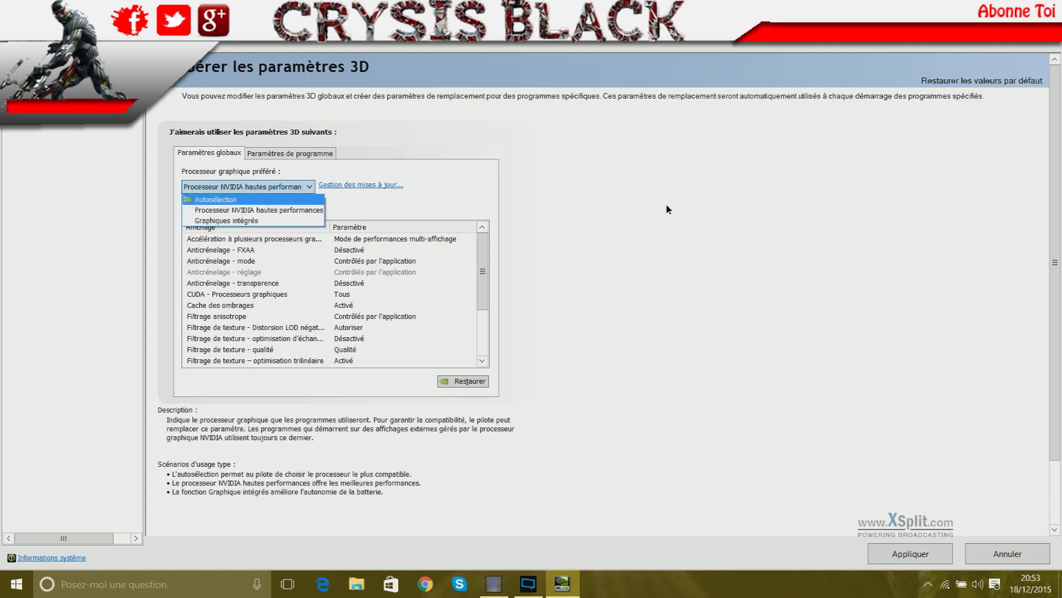
click(280, 211)
- Return to the desktop, search Windows for "dxdiag" and launch the DirectX diagnostic tool
key(super+d)
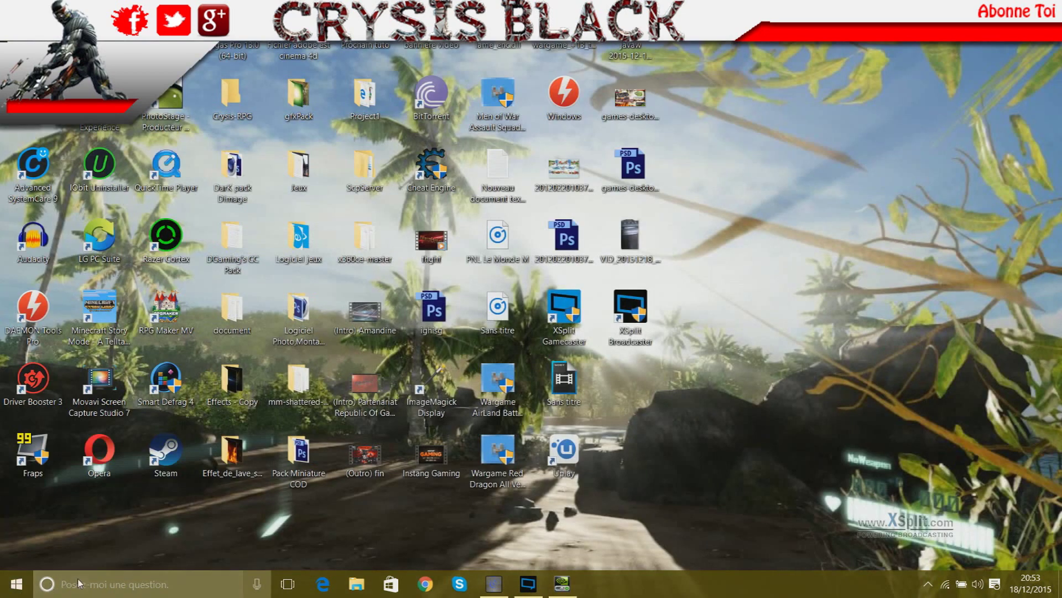
click(79, 583)
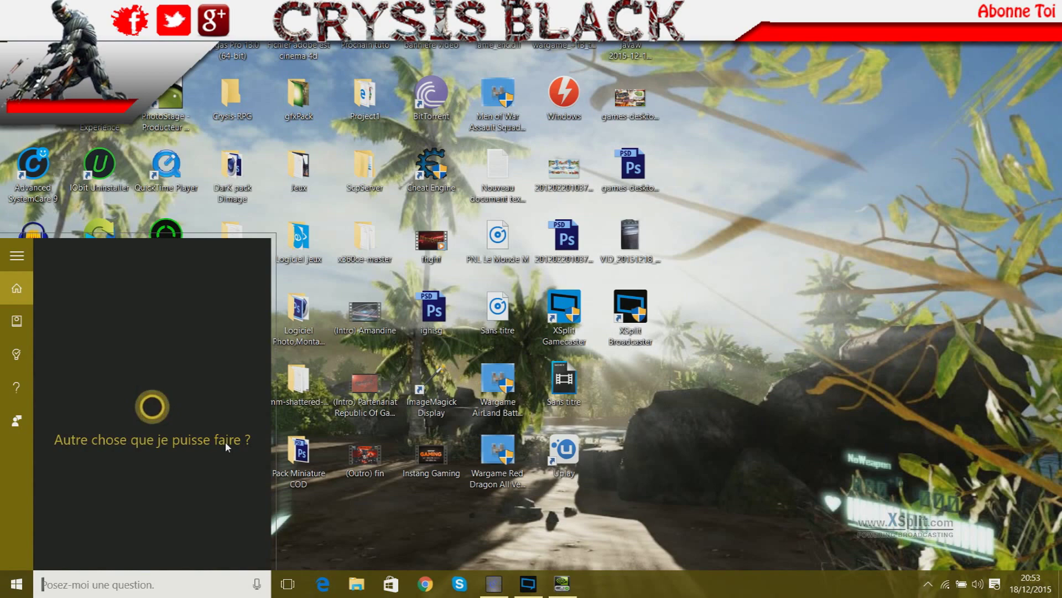
text(dxdiag)
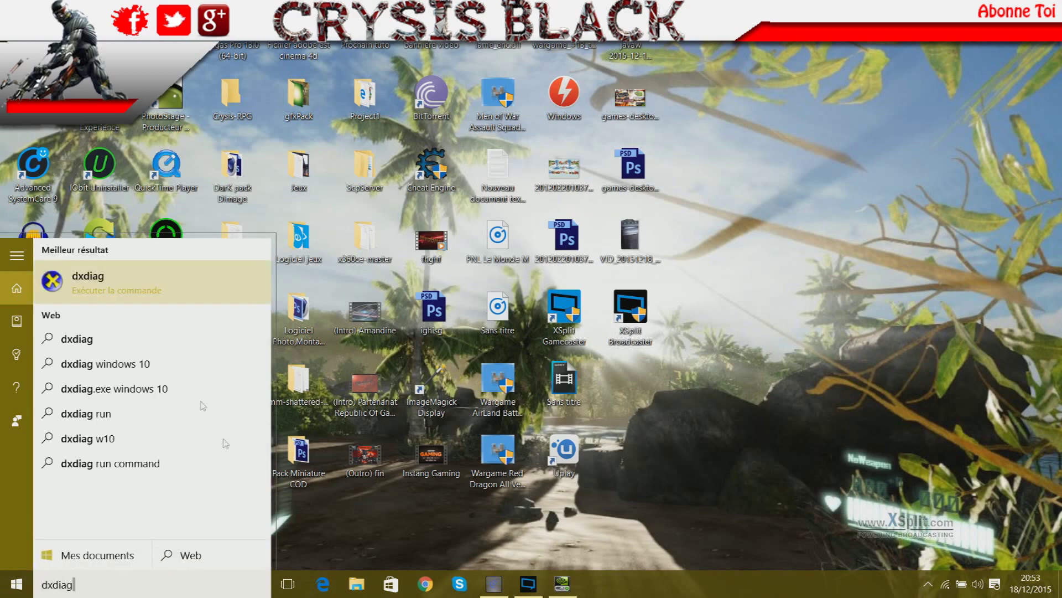
click(119, 295)
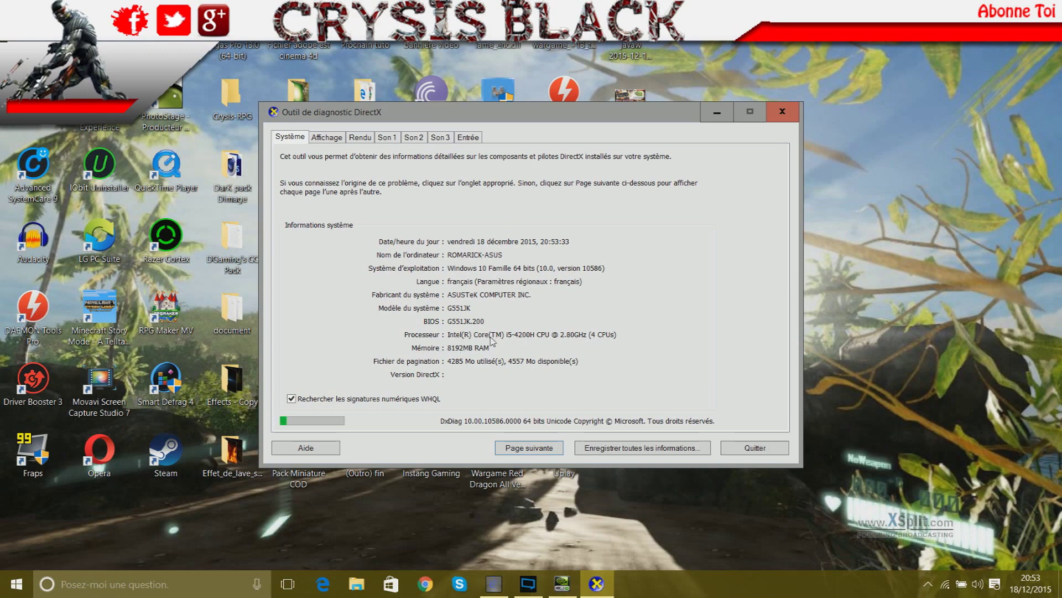
- Examine the display and rendering device details in the DirectX diagnostic tool, and close it
click(332, 145)
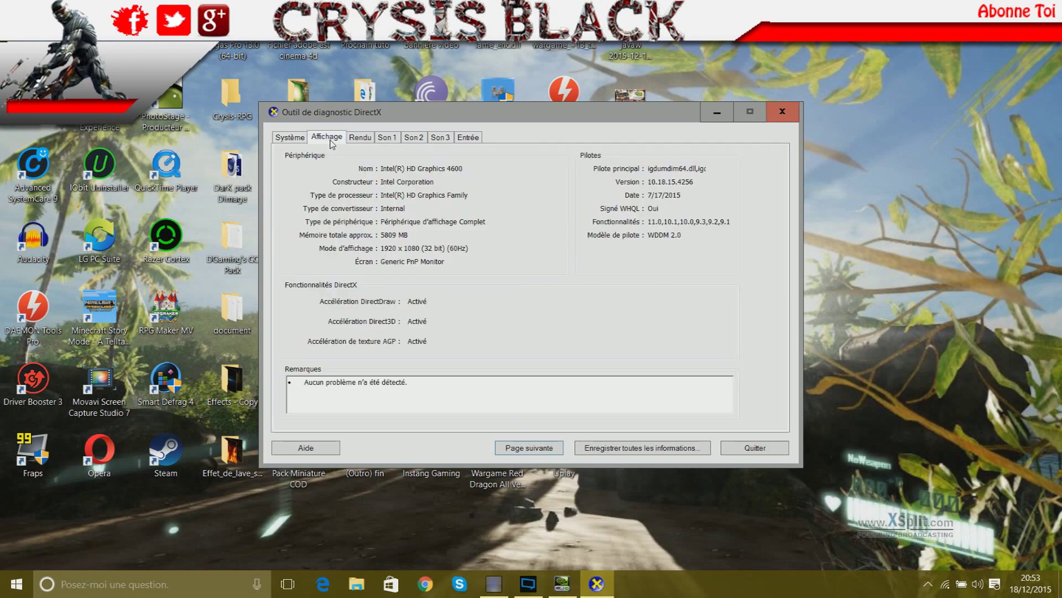
click(362, 140)
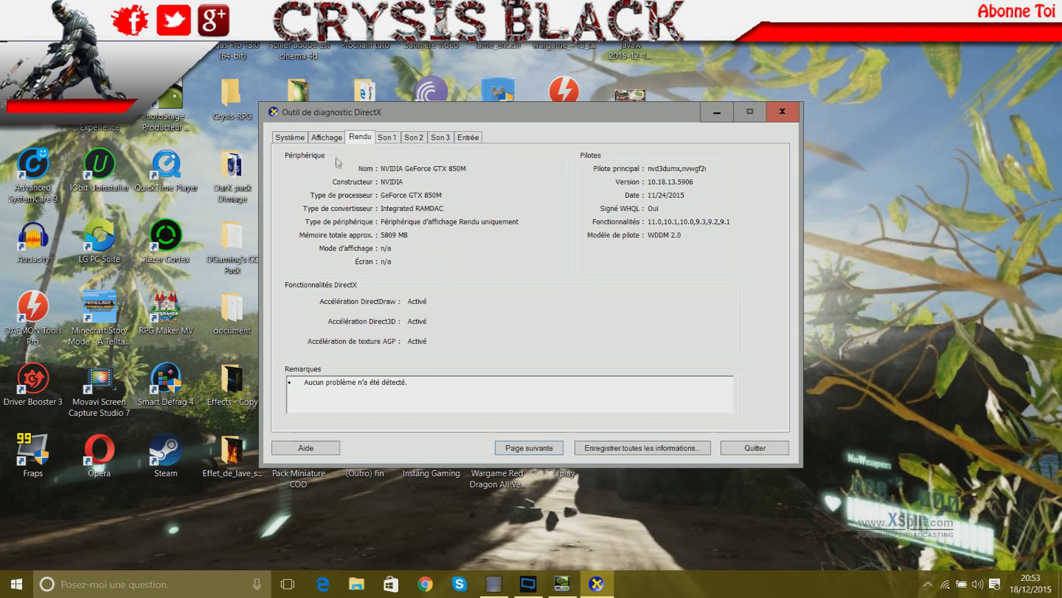
click(332, 138)
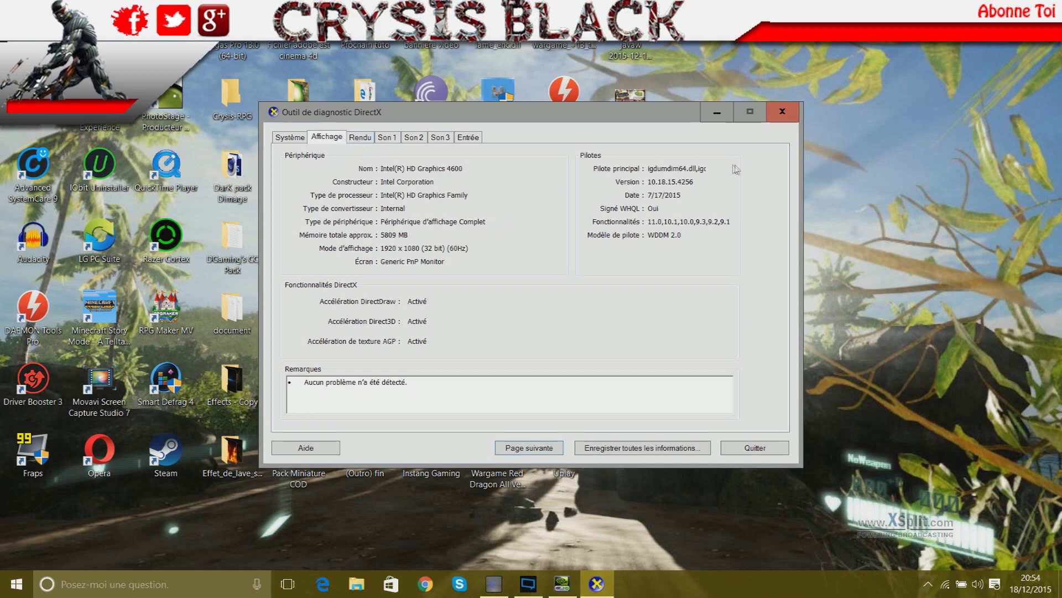
click(755, 447)
- In the NVIDIA control panel, set multi-GPU acceleration to "Mode de performances d'affichage unique" and "Anticrénelage - FXAA" to Activé
click(560, 593)
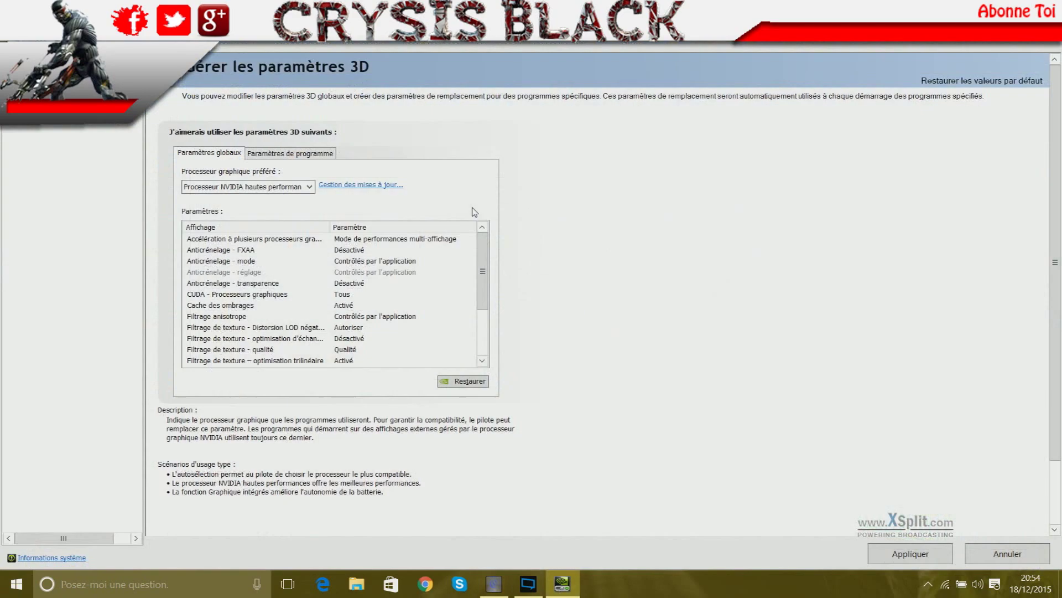
click(440, 240)
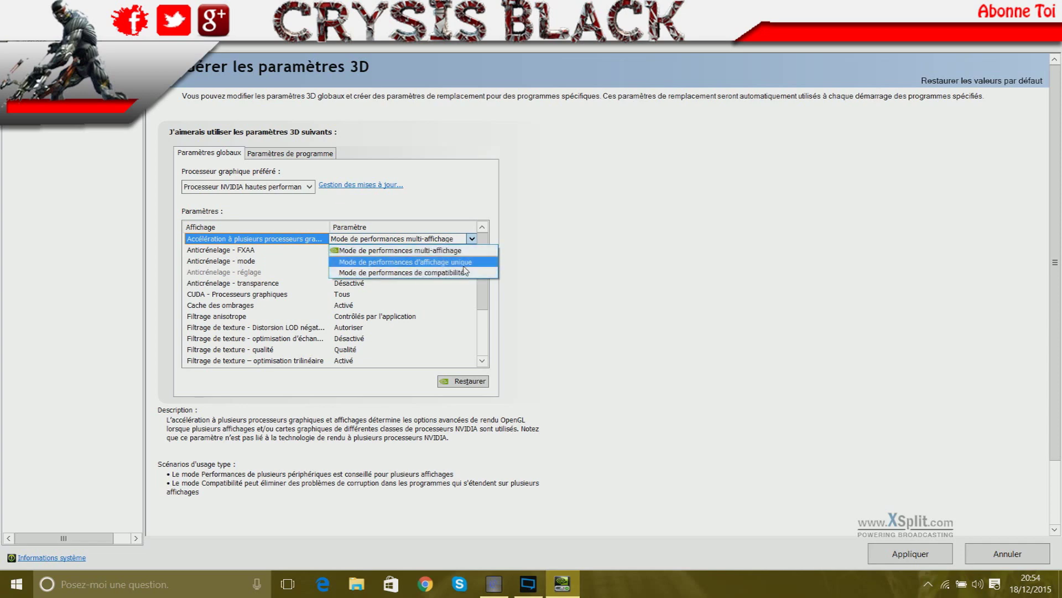
click(406, 262)
click(387, 249)
click(384, 272)
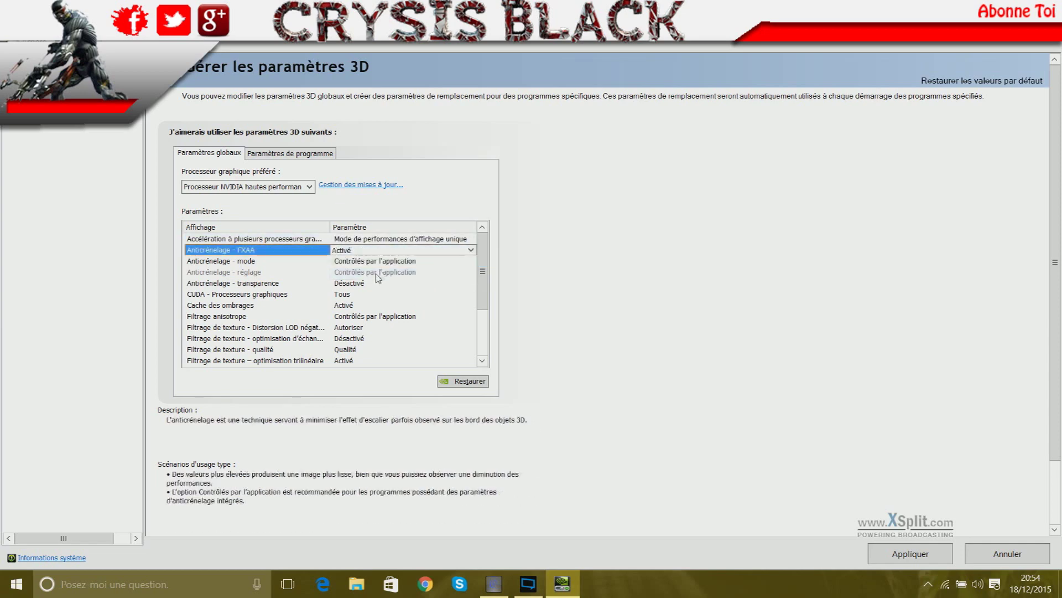
- Set "Anticrénelage - mode" to "Remplacer tout paramètre d'application" and "Anticrénelage - réglage" to 8x
click(404, 261)
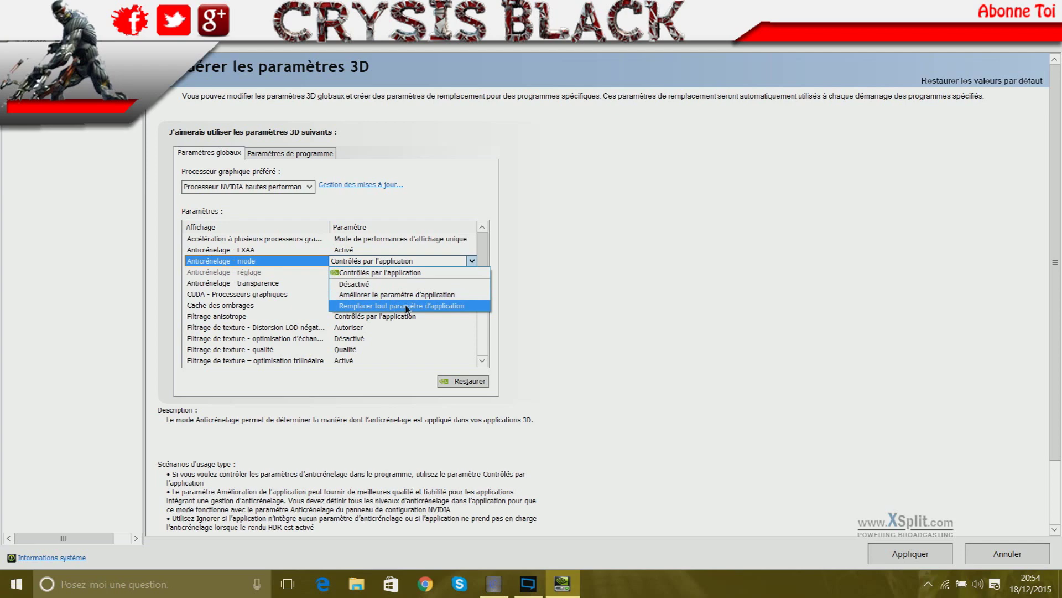
click(408, 305)
click(387, 294)
click(498, 387)
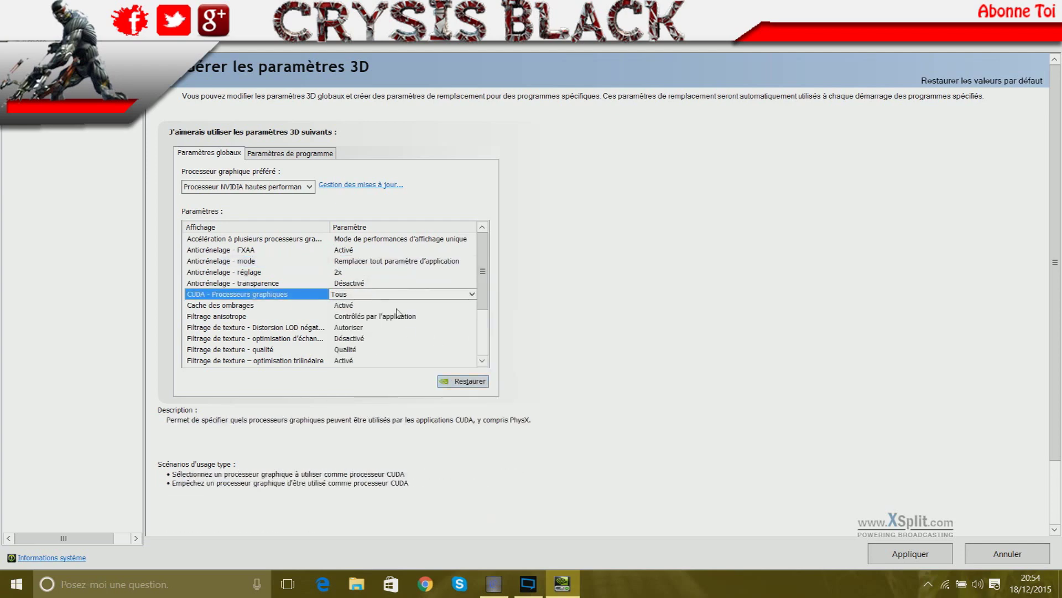
click(387, 271)
click(387, 271)
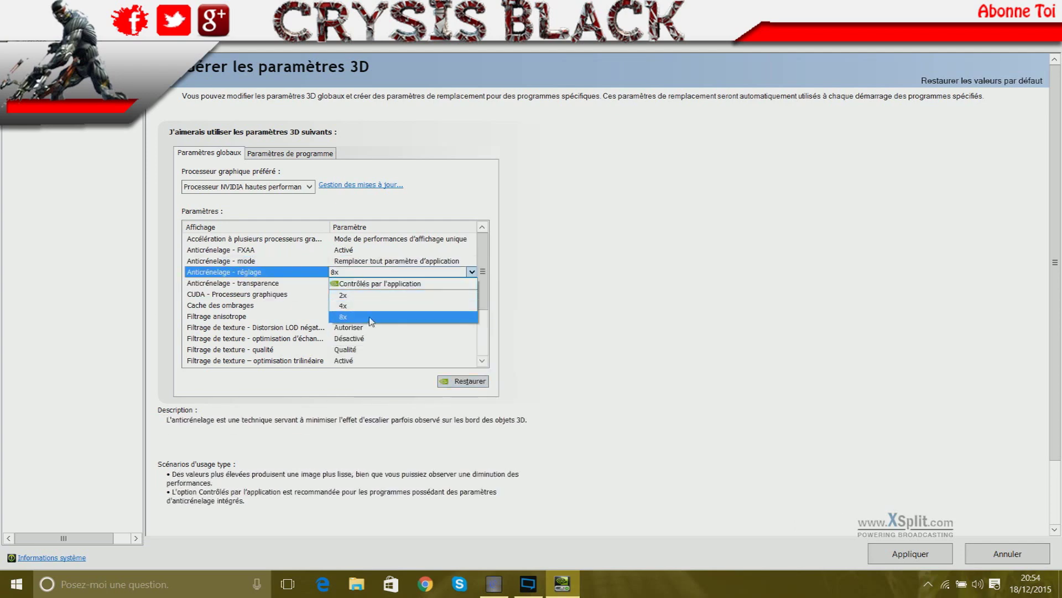
click(371, 317)
- Set "Occlusion ambiante" to Performances in the global 3D parameters
scroll(370, 318, down, 3)
click(370, 305)
click(370, 305)
click(365, 327)
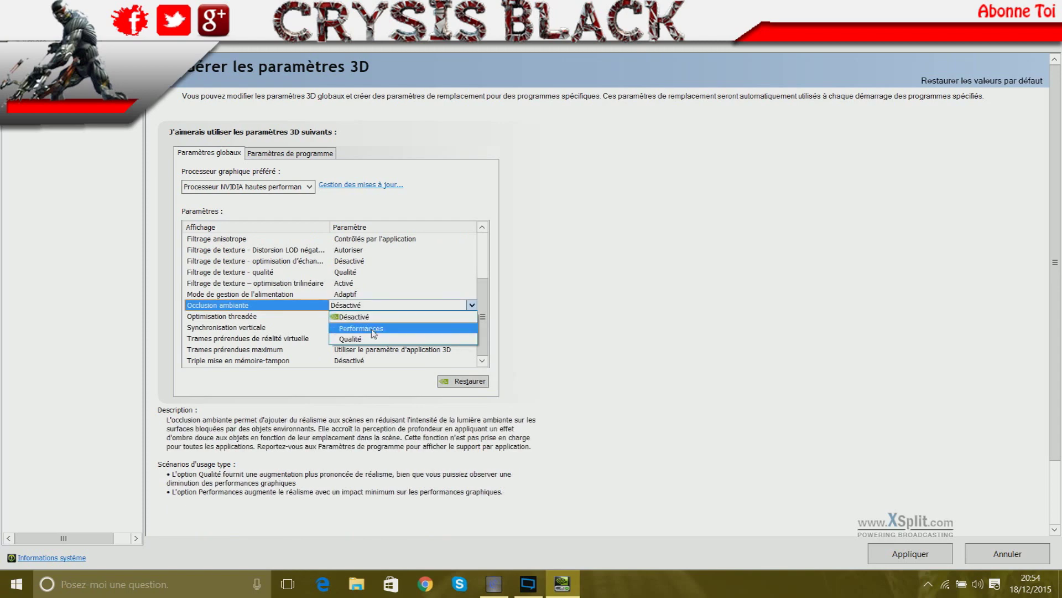
- Check the options for negative LOD bias texture filtering and the CUDA graphics processor list, keeping the current choices
scroll(367, 327, up, 2)
click(368, 305)
click(368, 306)
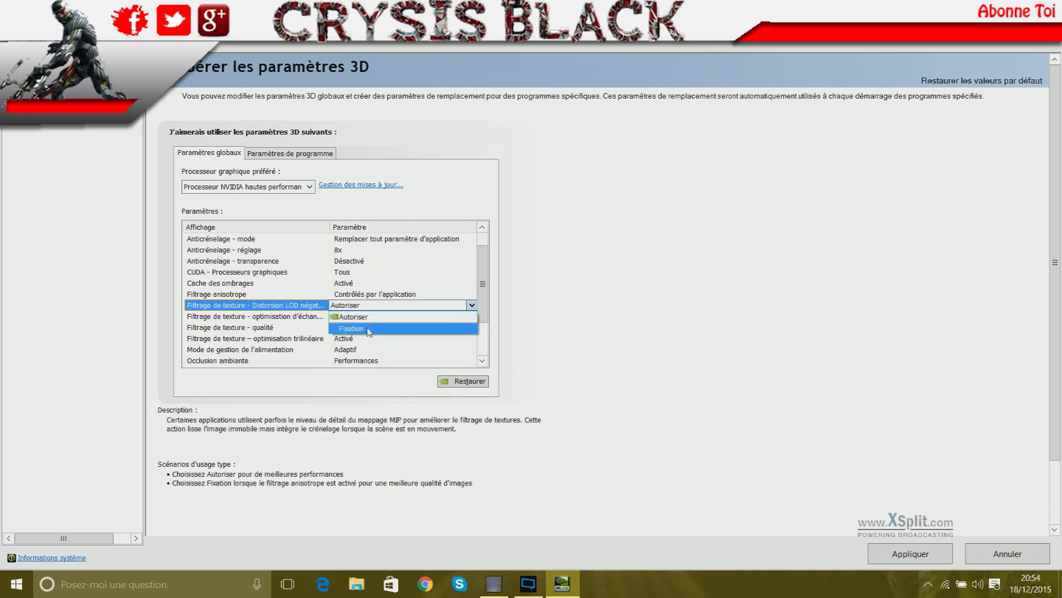
click(359, 316)
click(385, 273)
click(385, 275)
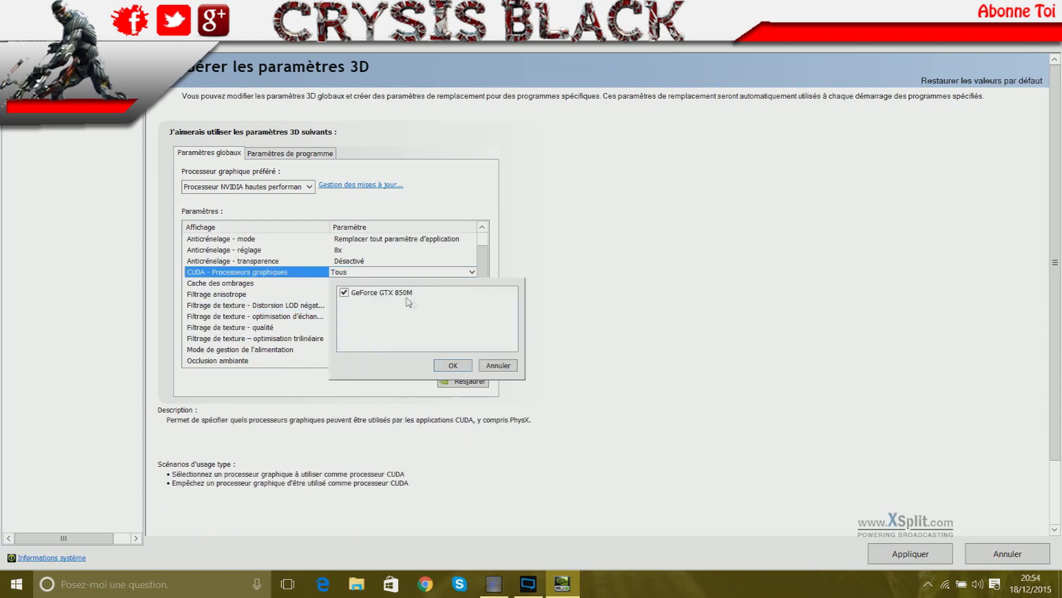
click(498, 365)
- Set the anisotropic sample optimisation for texture filtering to Activé and apply the changes
click(374, 318)
click(375, 317)
click(376, 339)
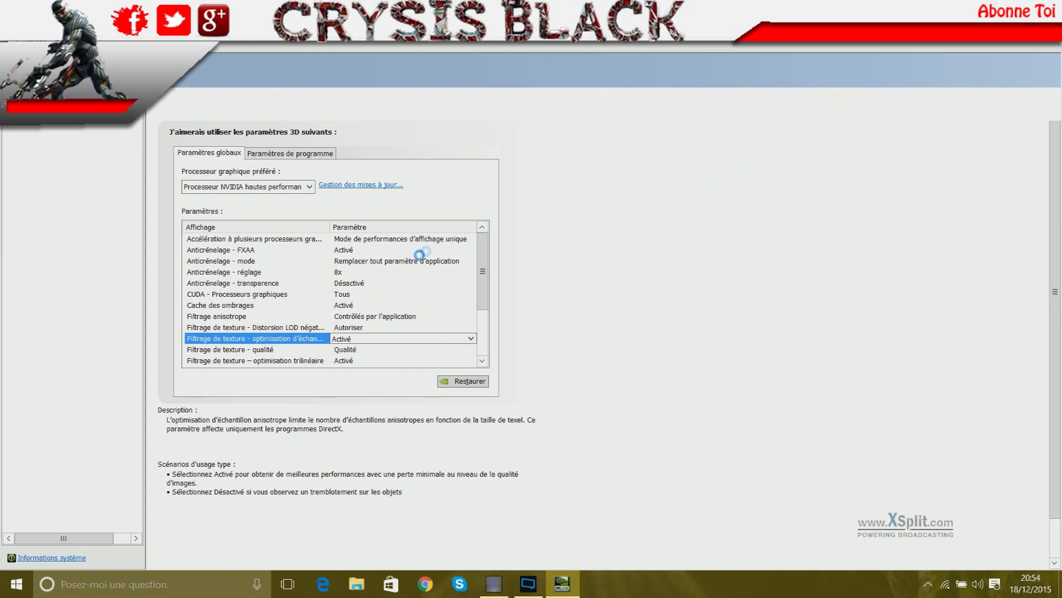
- Review the full list of global 3D parameters, from multi-GPU acceleration down to triple buffering, and read their descriptions
scroll(470, 332, down, 3)
scroll(472, 346, up, 3)
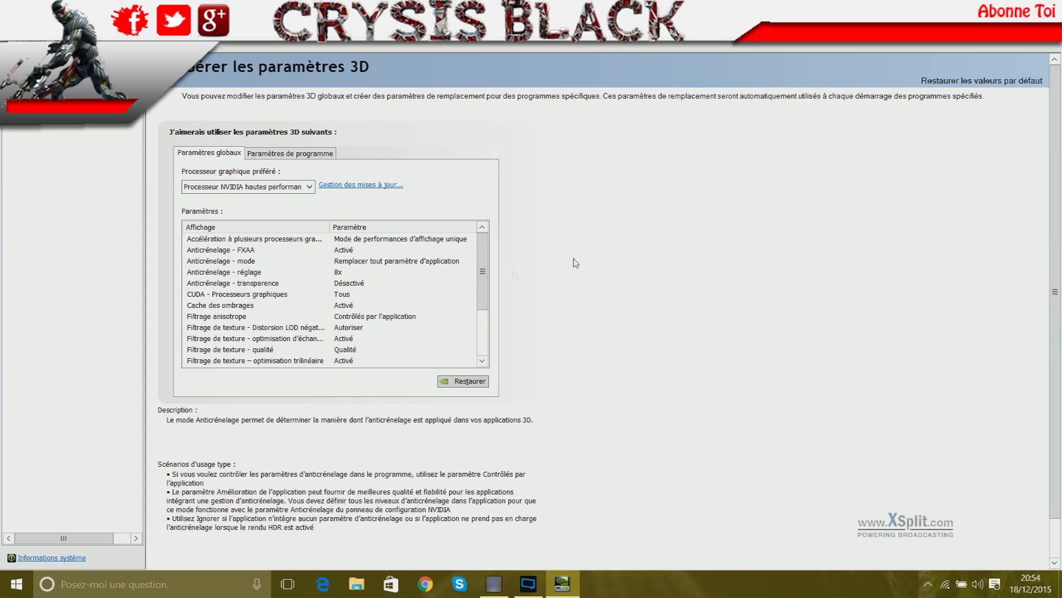
scroll(477, 285, down, 3)
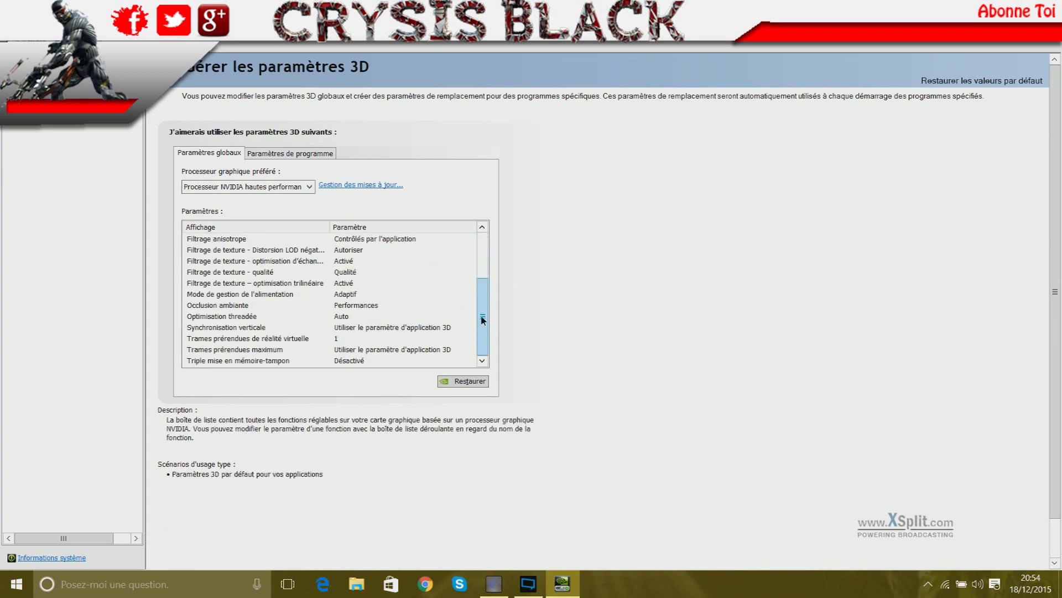
scroll(479, 270, up, 3)
scroll(477, 269, down, 3)
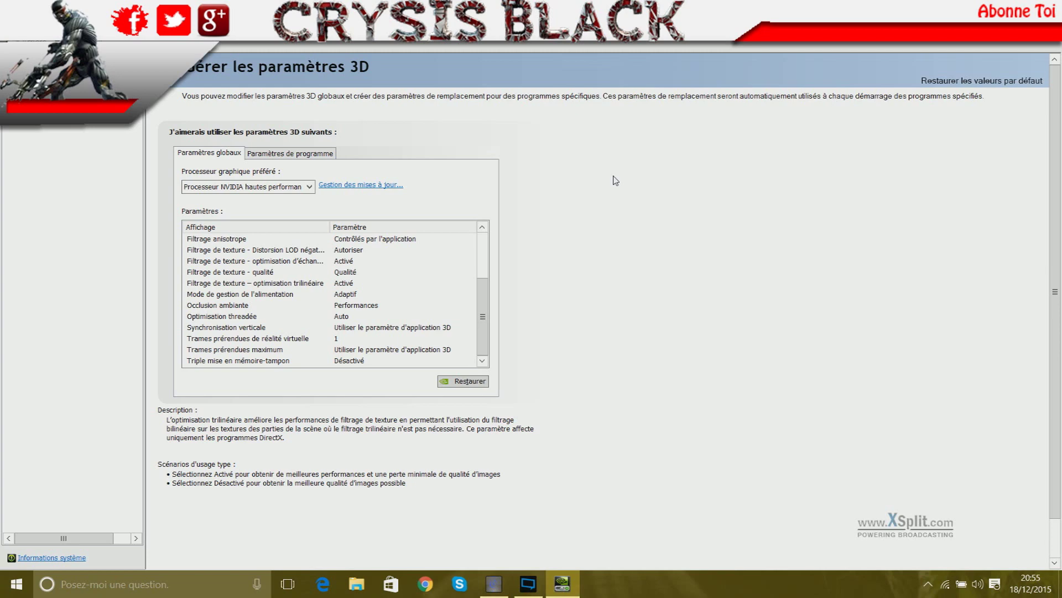
drag(484, 331, 437, 260)
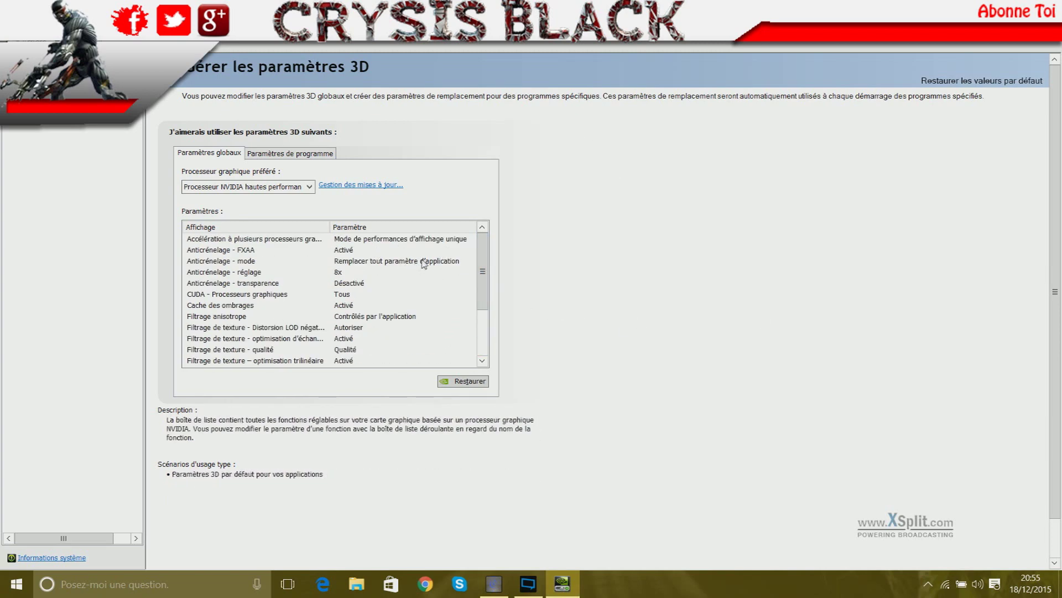
mouse_move(483, 273)
mouse_down()
mouse_move(484, 318)
mouse_move(483, 271)
mouse_up()
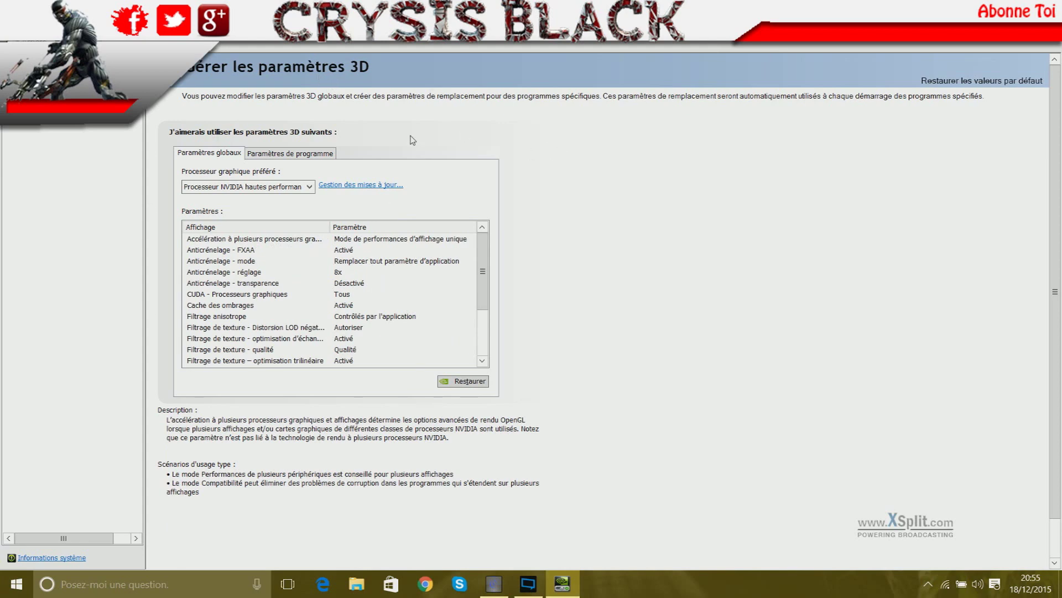
scroll(443, 327, down, 3)
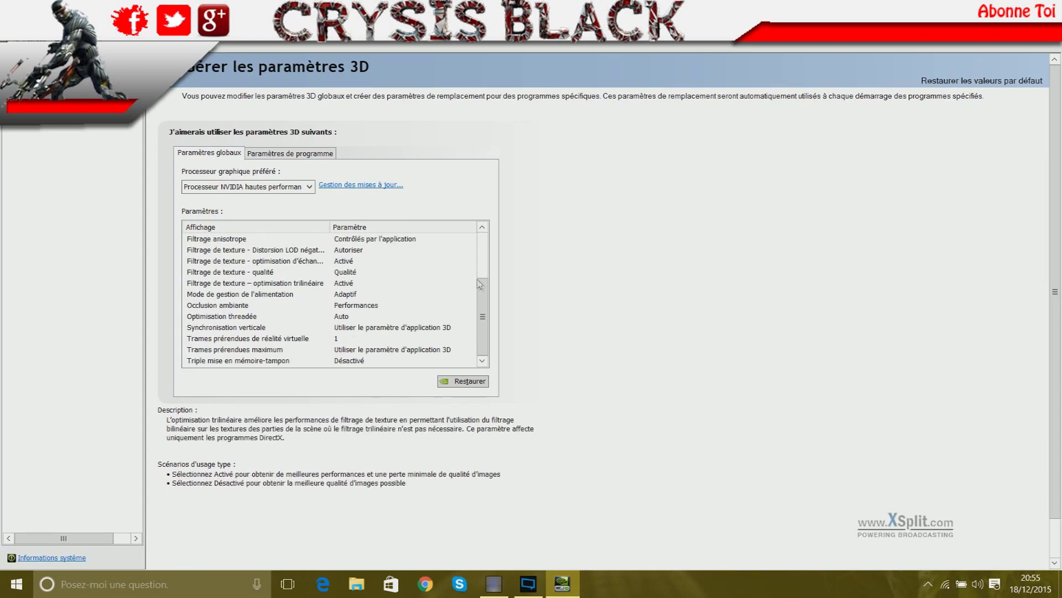
scroll(459, 247, up, 3)
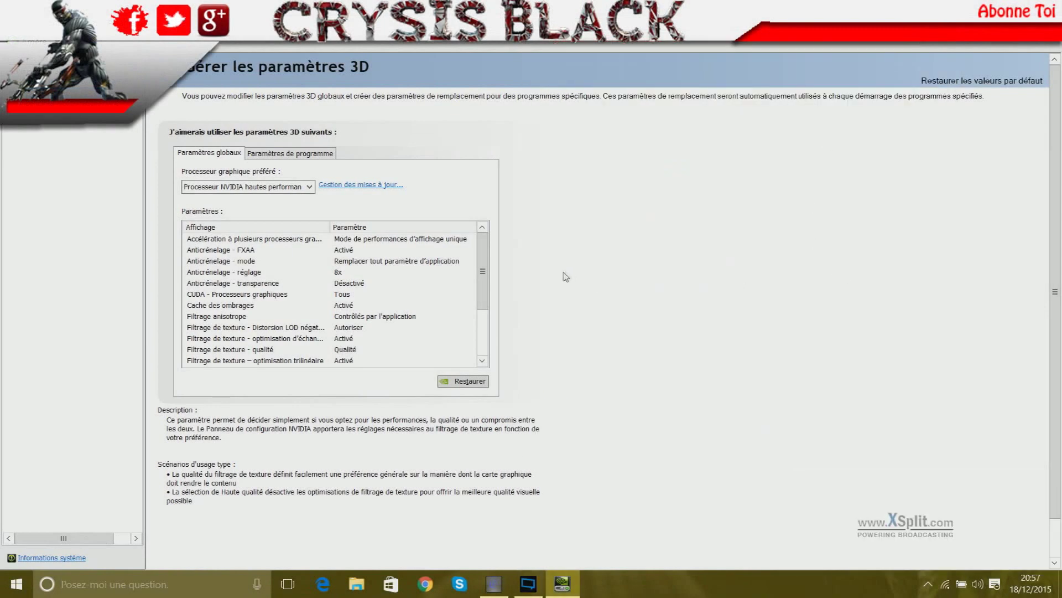
scroll(483, 339, down, 3)
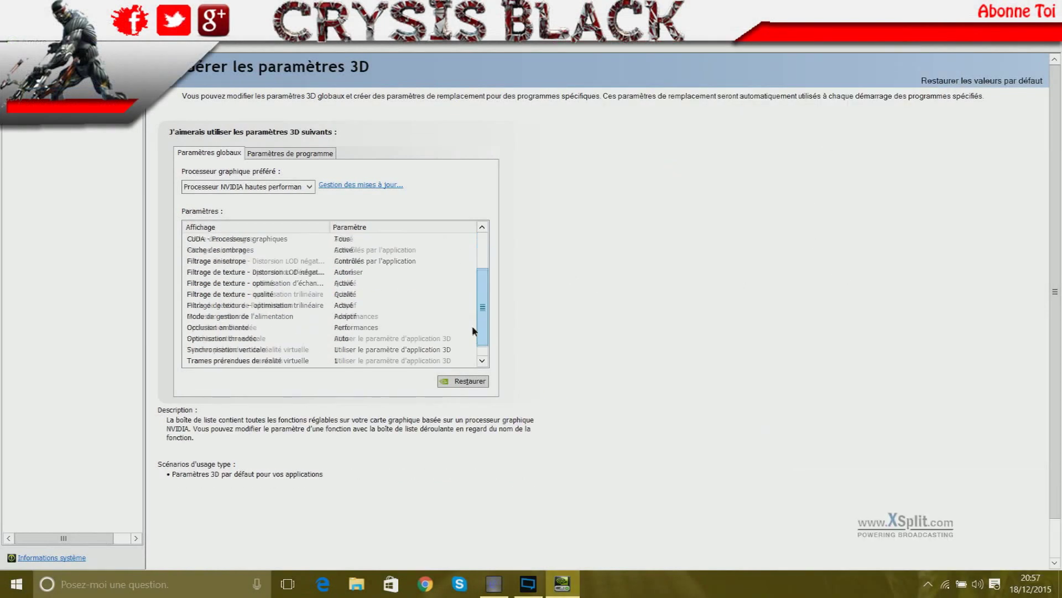
scroll(484, 332, up, 3)
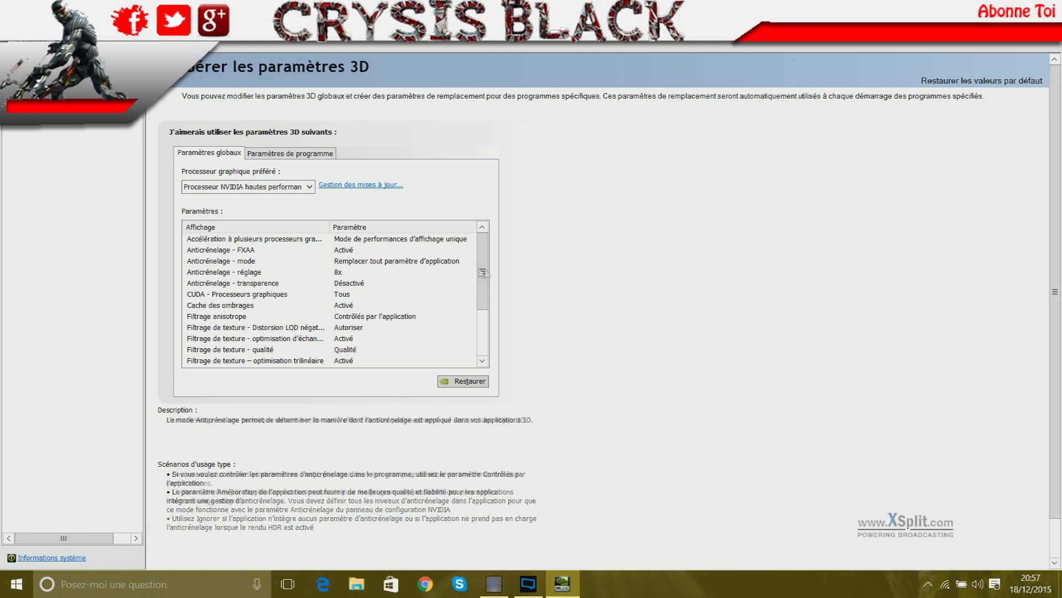
scroll(480, 267, down, 2)
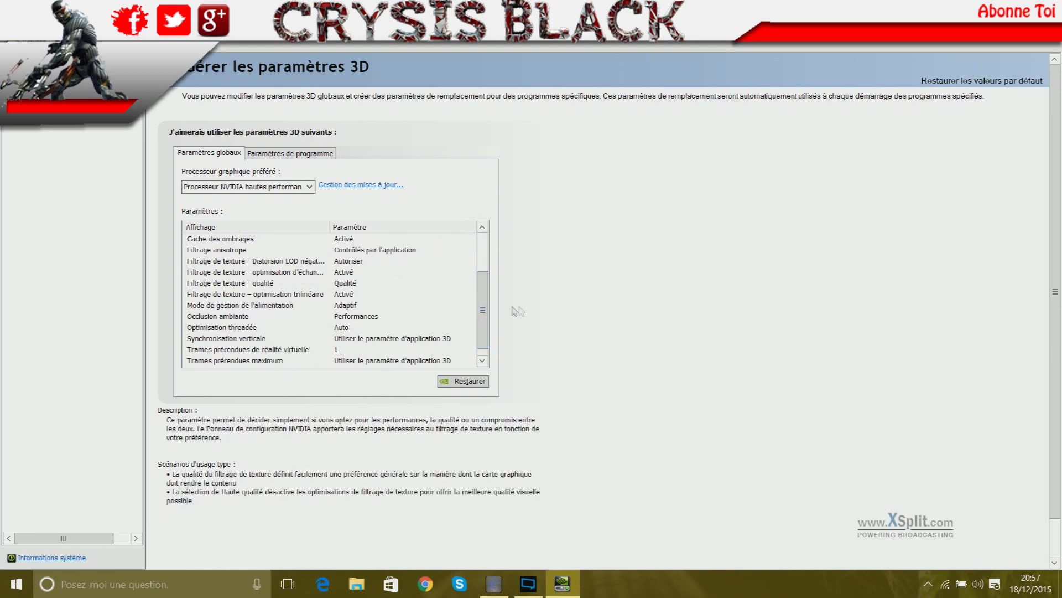
scroll(409, 279, up, 2)
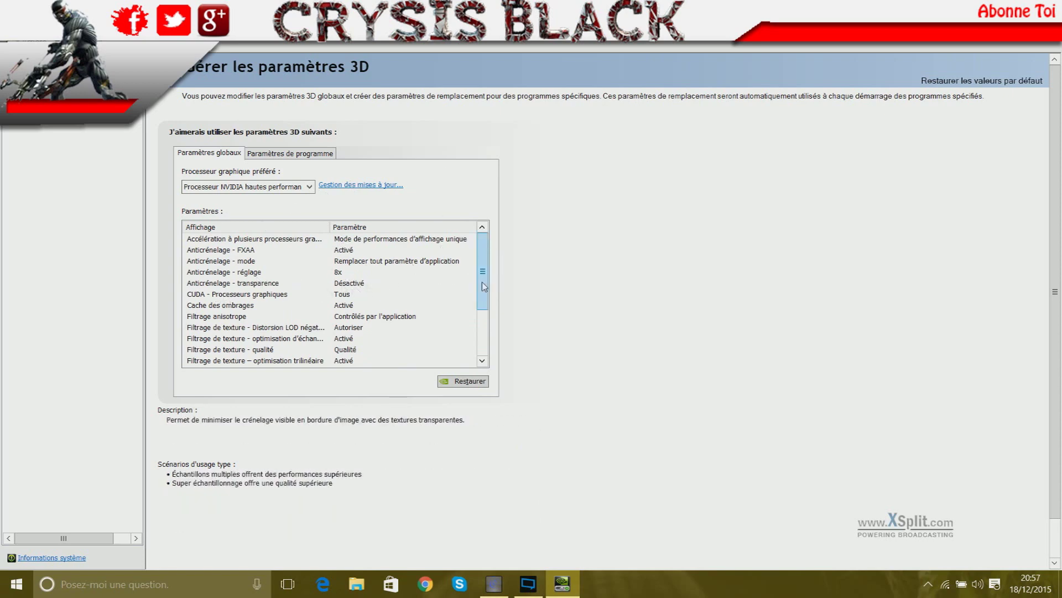
drag(483, 285, 483, 335)
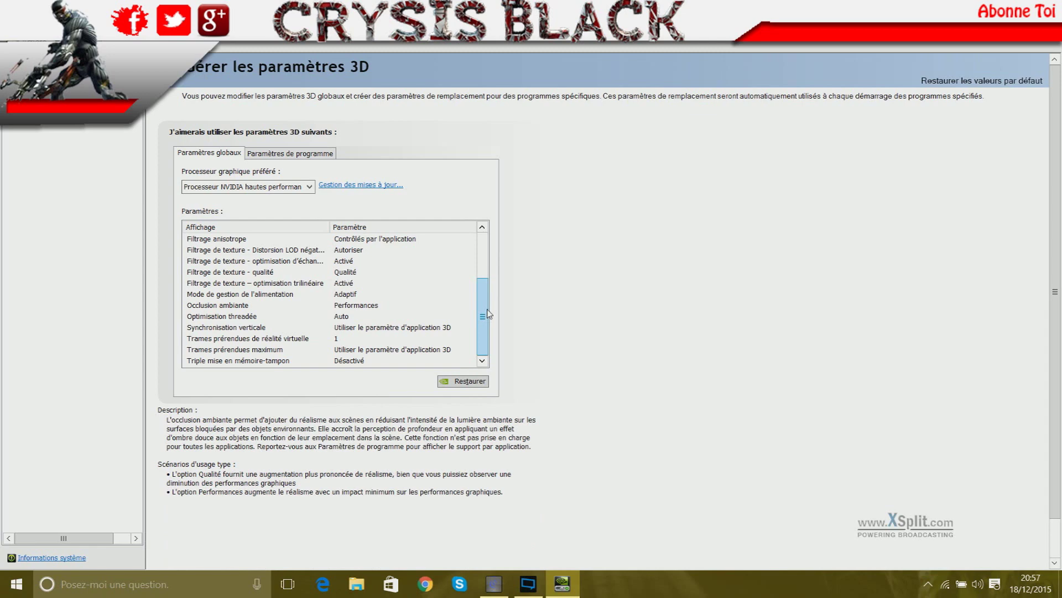
mouse_move(488, 314)
mouse_down()
mouse_move(494, 253)
mouse_move(483, 319)
mouse_up()
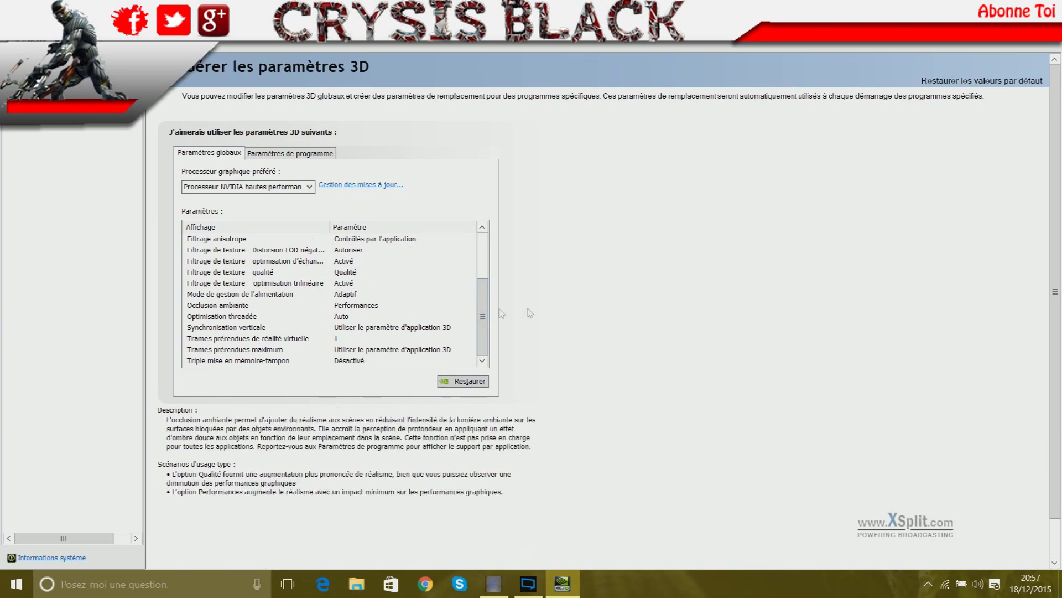
- Restore the global 3D settings to their factory values and look over the reset parameter list
click(474, 384)
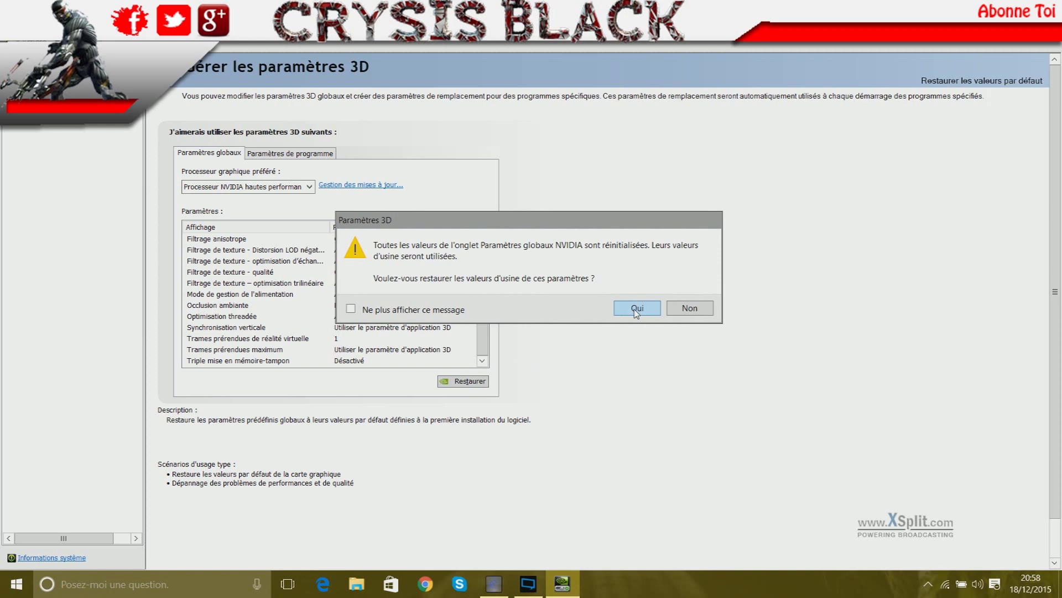
click(638, 310)
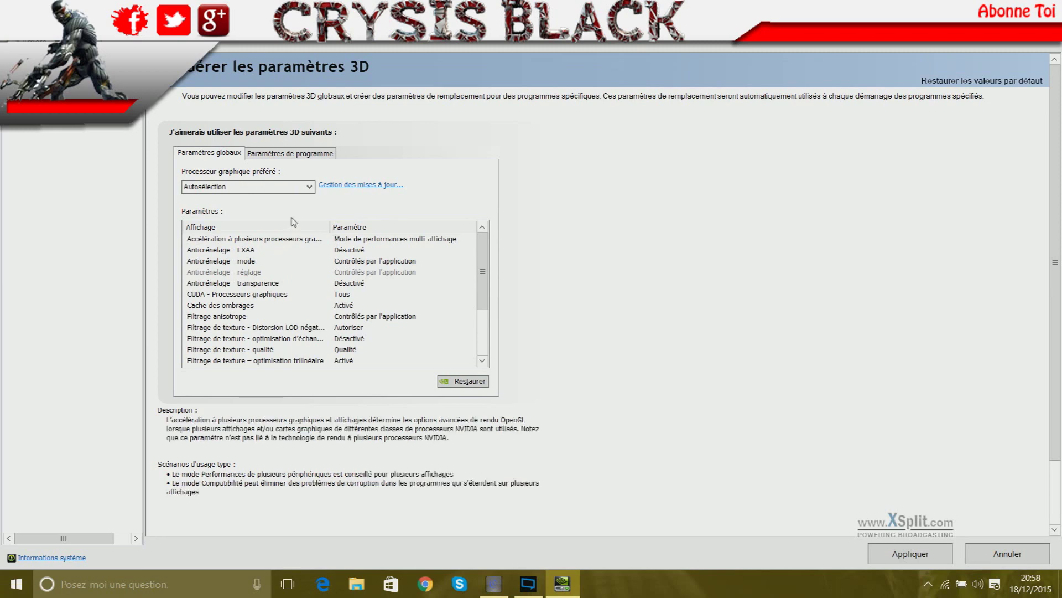
scroll(432, 265, down, 3)
scroll(432, 266, up, 3)
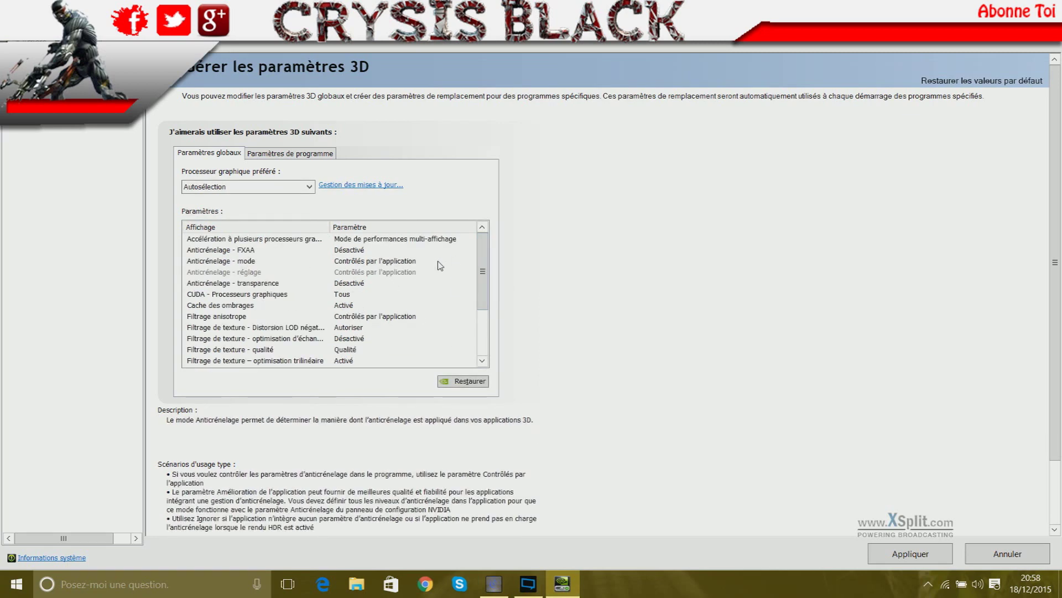
scroll(440, 265, down, 3)
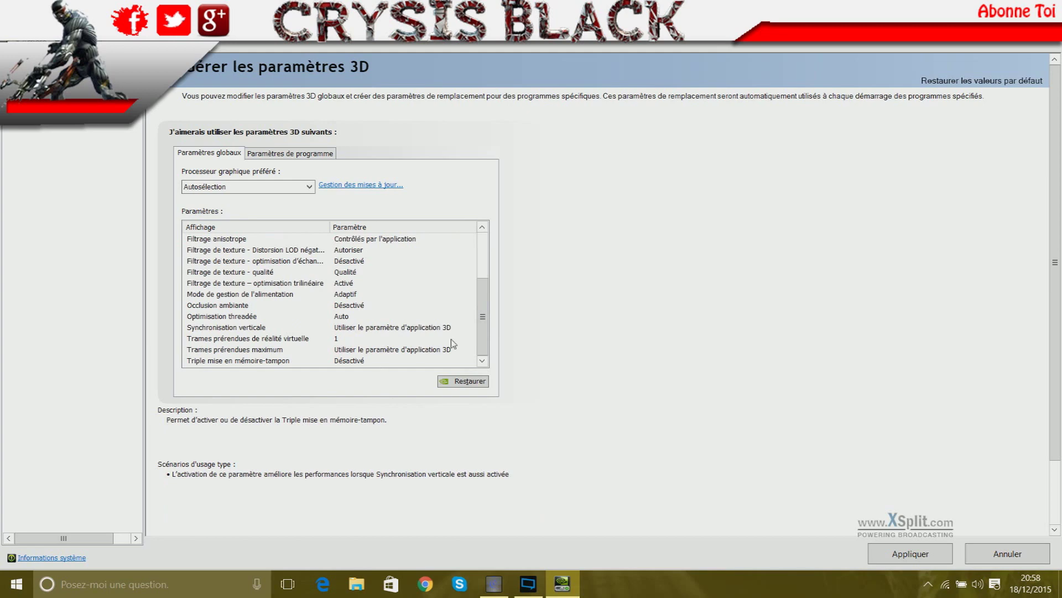
- Check the available options for "Synchronisation verticale" without changing the setting
click(436, 327)
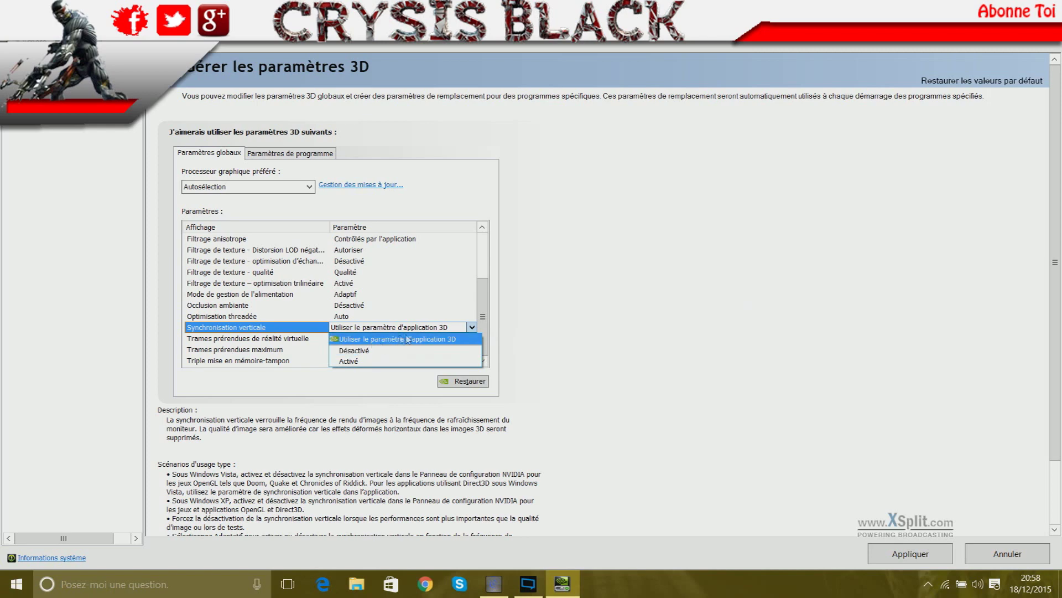
click(556, 288)
scroll(484, 313, up, 3)
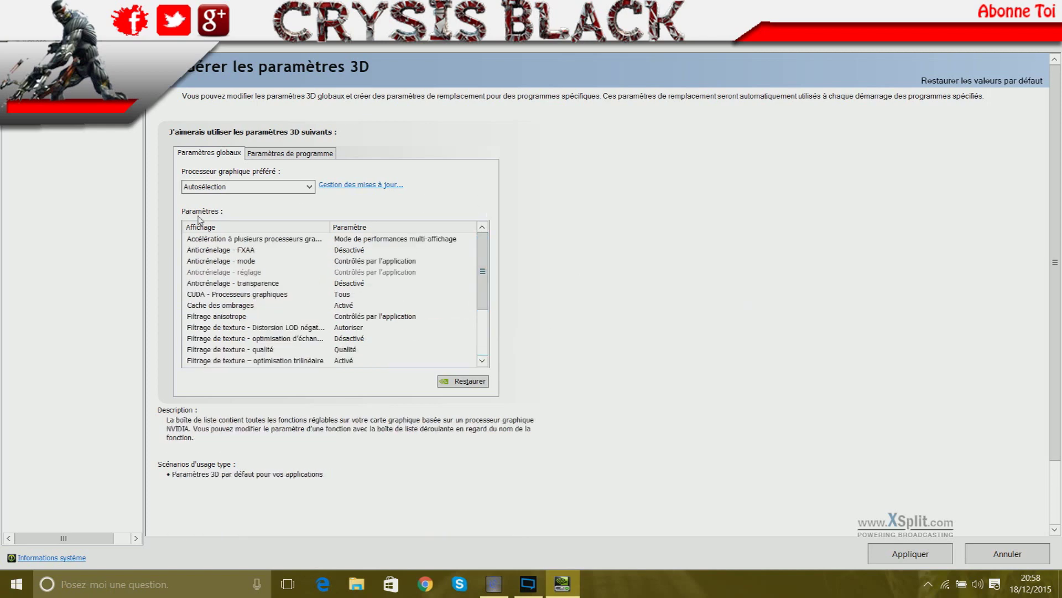
- Choose "Processeur NVIDIA hautes performances" as the preferred graphics processor and close the NVIDIA control panel
click(242, 188)
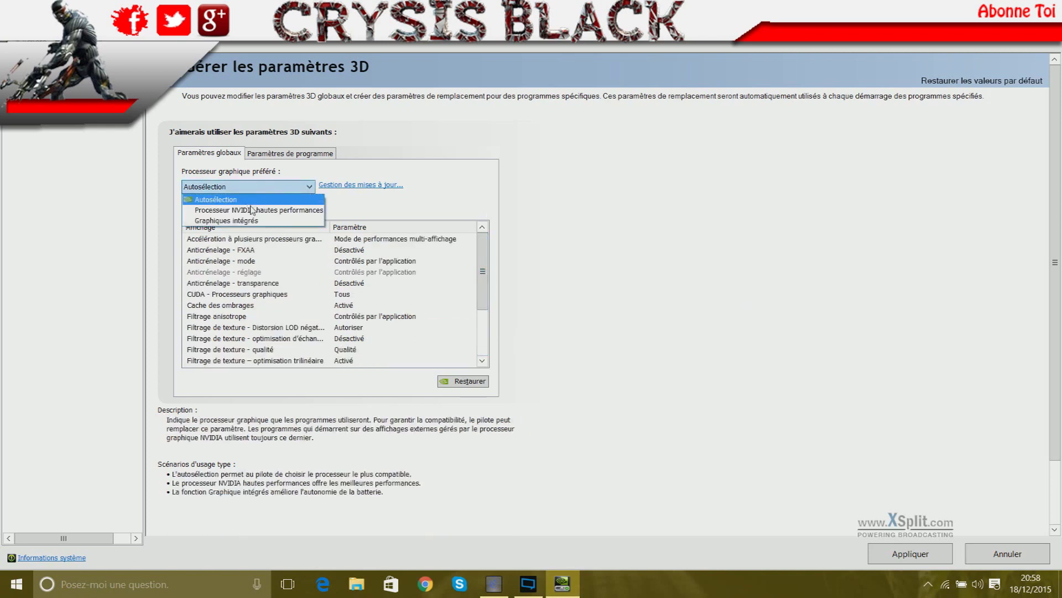
click(252, 209)
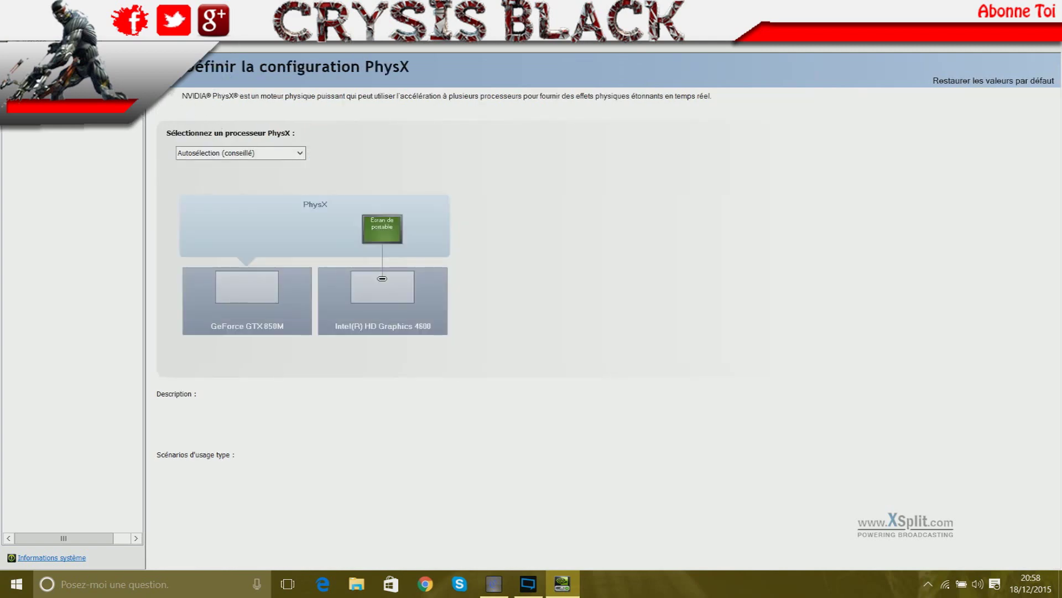
key(alt+F4)
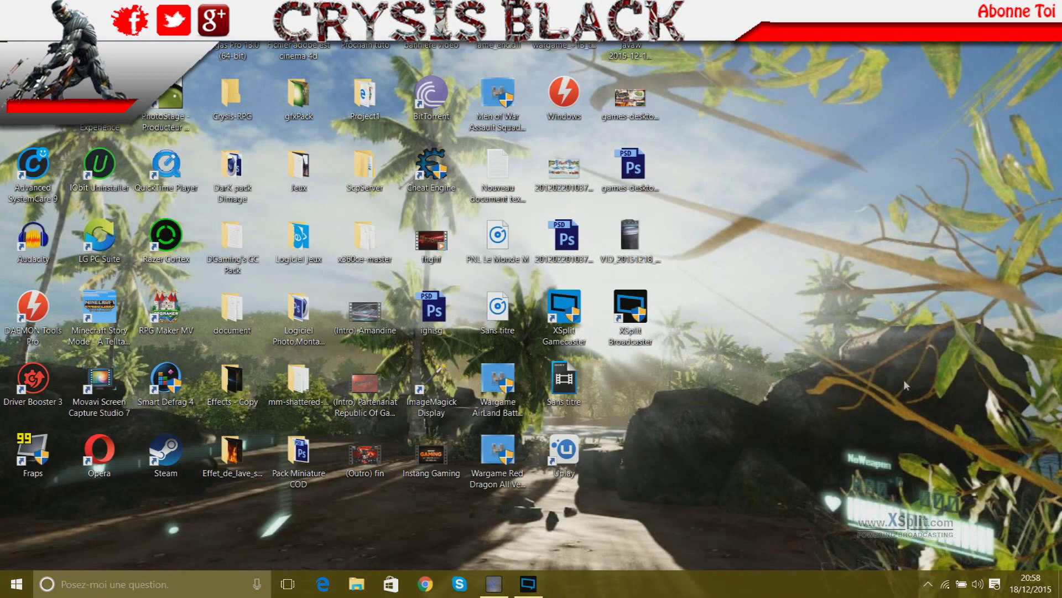
- Launch GeForce Experience from the desktop
click(163, 584)
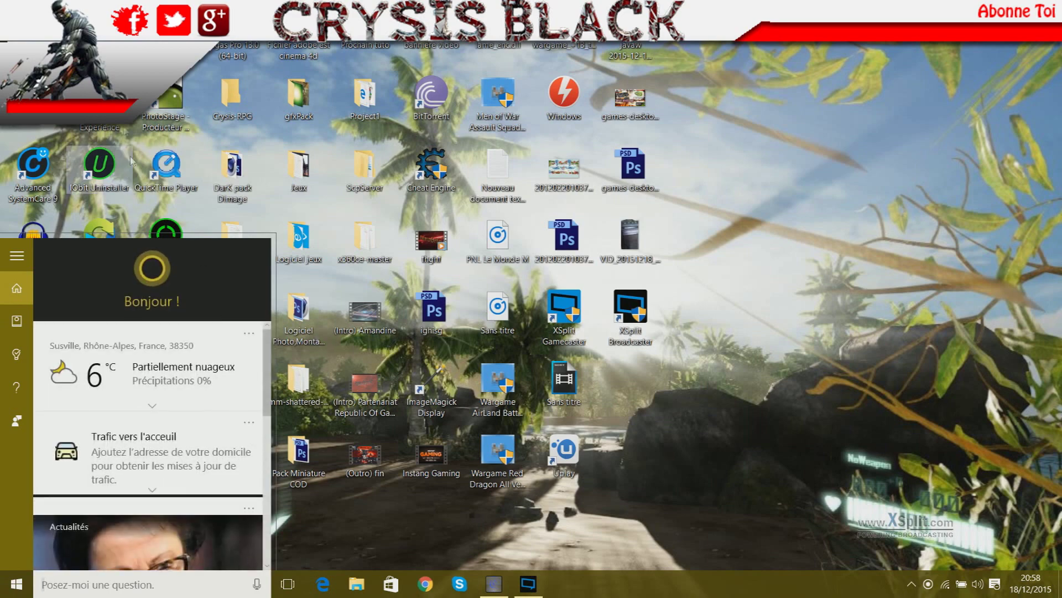
click(100, 119)
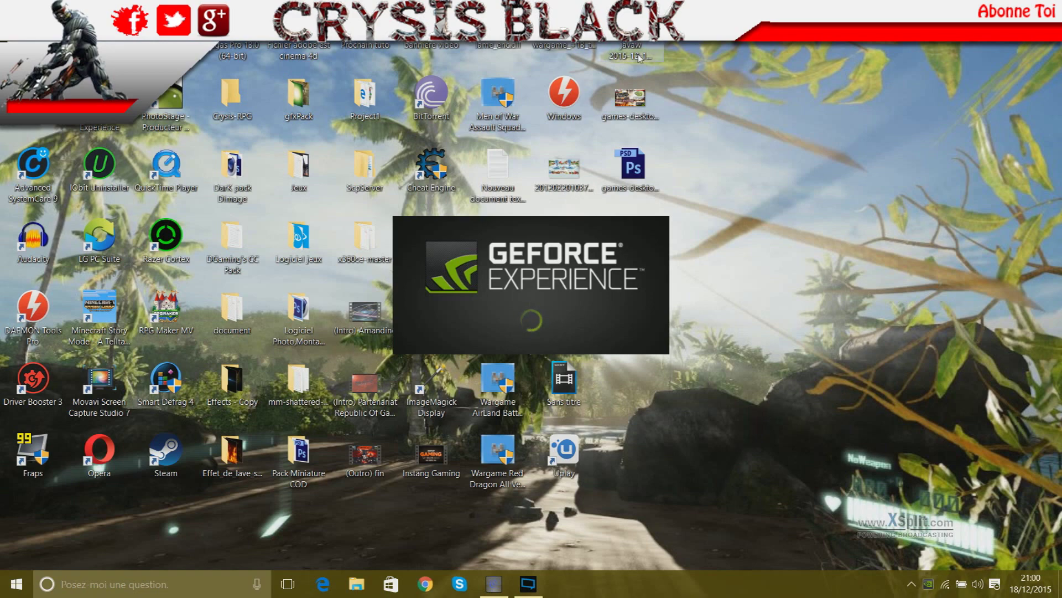
key(ctrl+a)
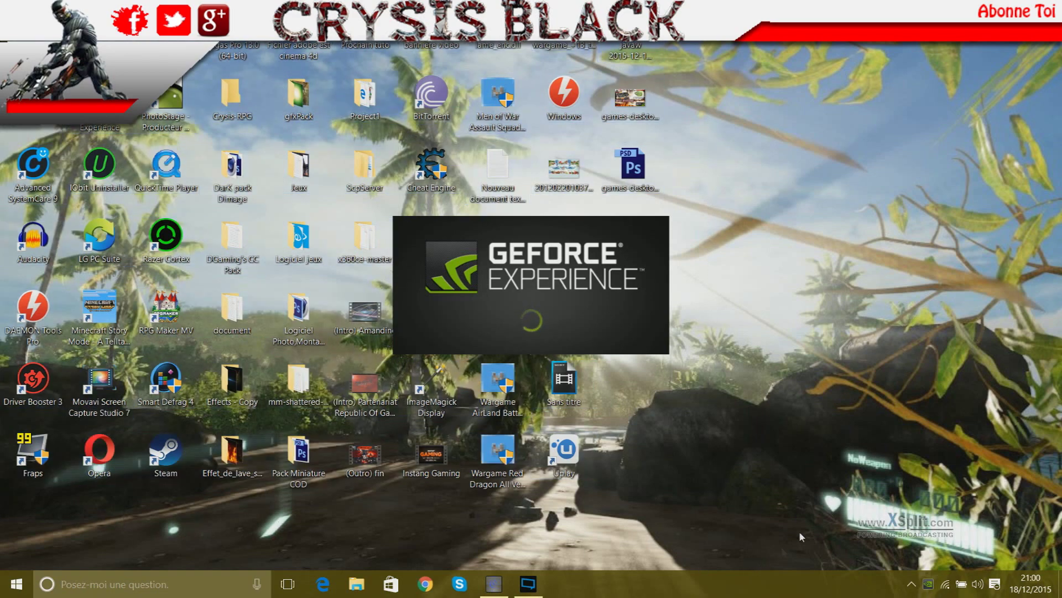
click(767, 114)
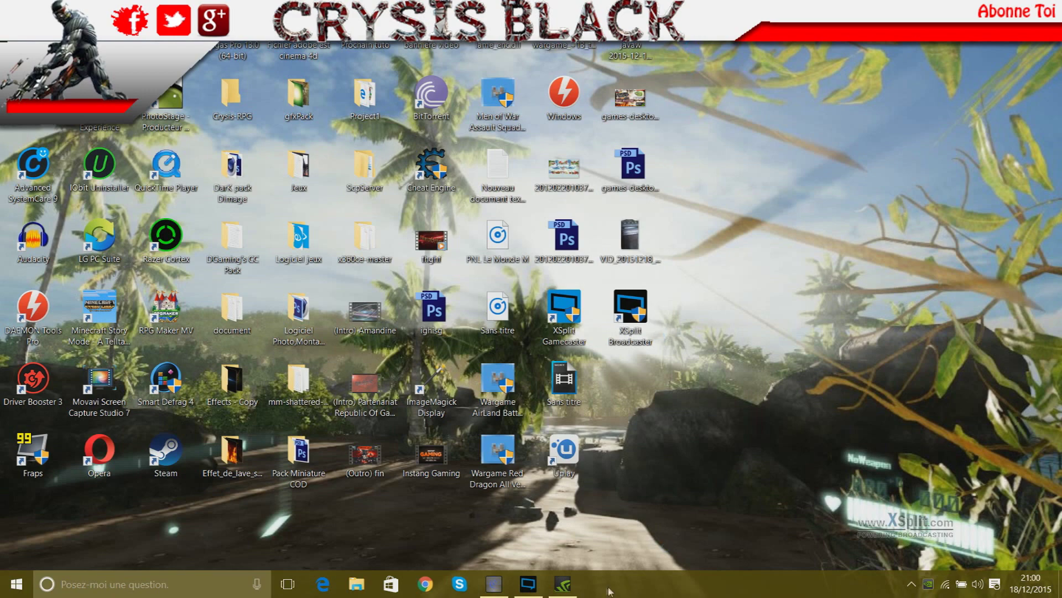
- Bring the GeForce Experience window to the front and close its 2.8.1 release notes
mouse_move(573, 590)
click(625, 484)
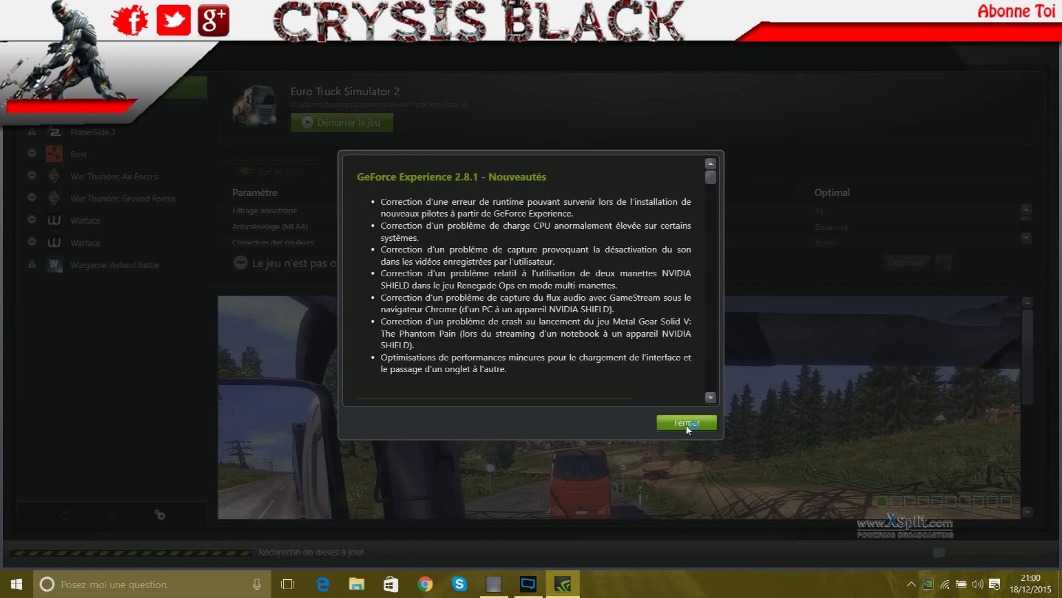
click(687, 423)
click(690, 426)
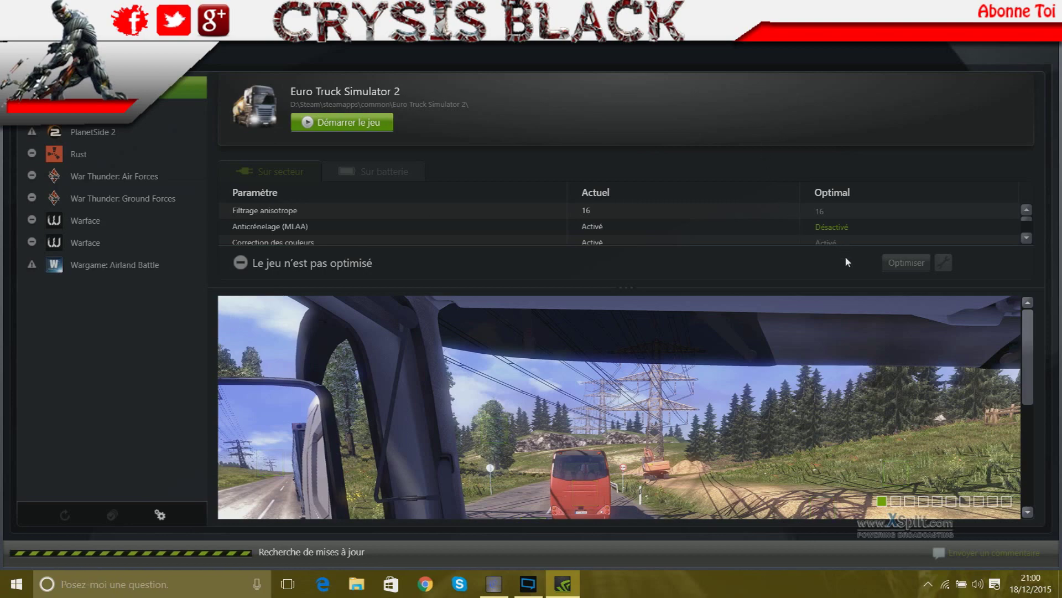
- Examine the current and optimal graphics settings of PlanetSide 2 and War Thunder: Air Forces, including the War Thunder preview image
click(111, 111)
click(119, 140)
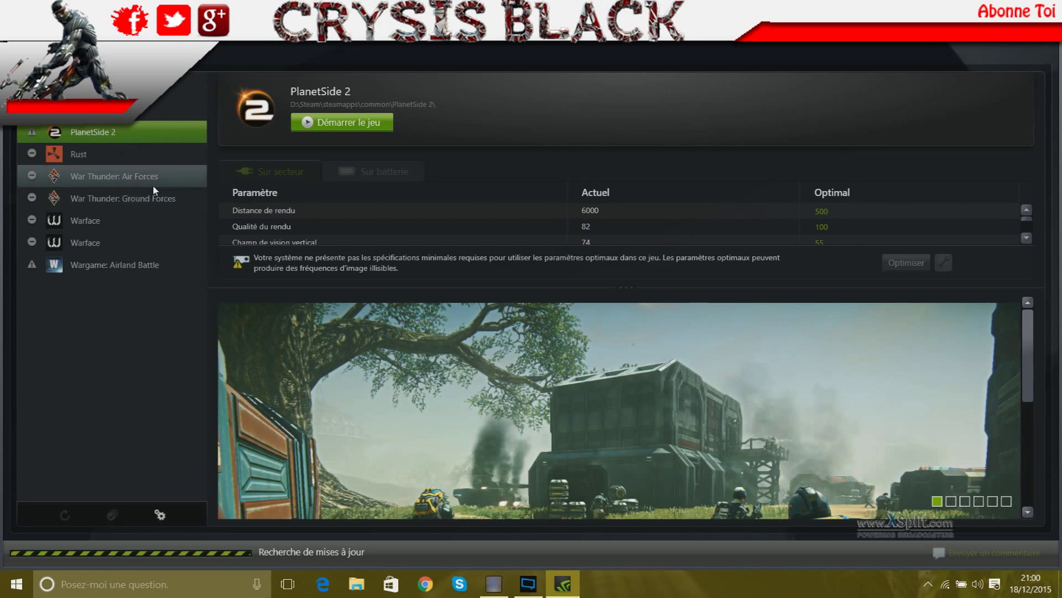
click(154, 183)
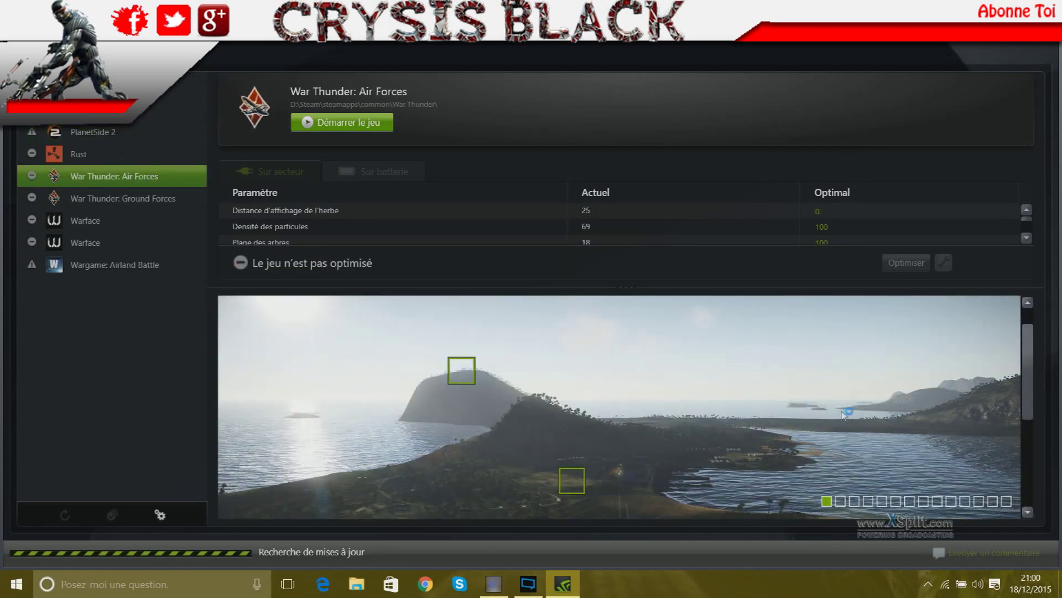
scroll(649, 409, down, 1)
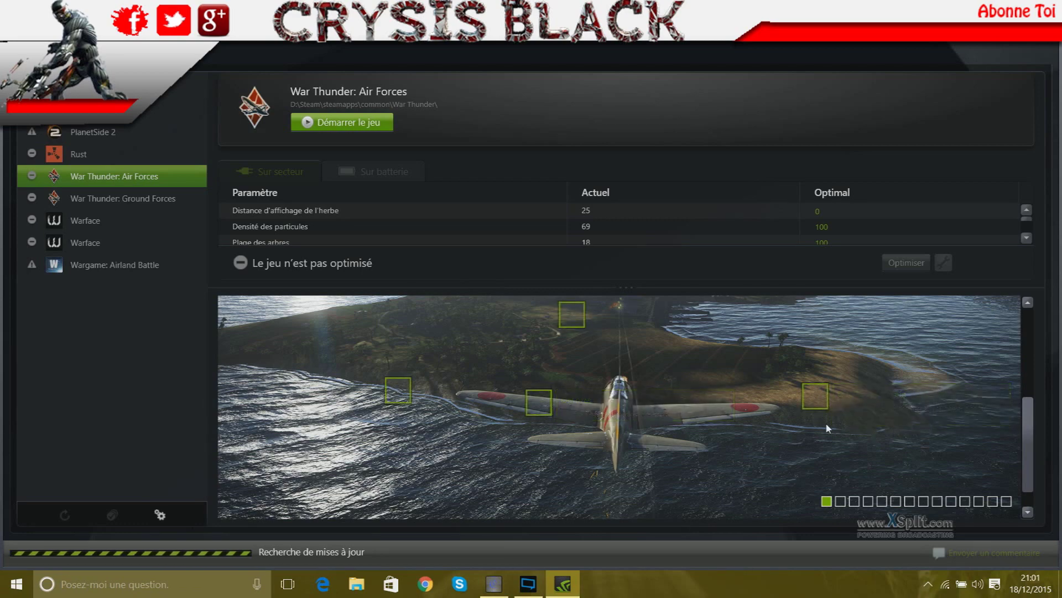
scroll(826, 423, up, 5)
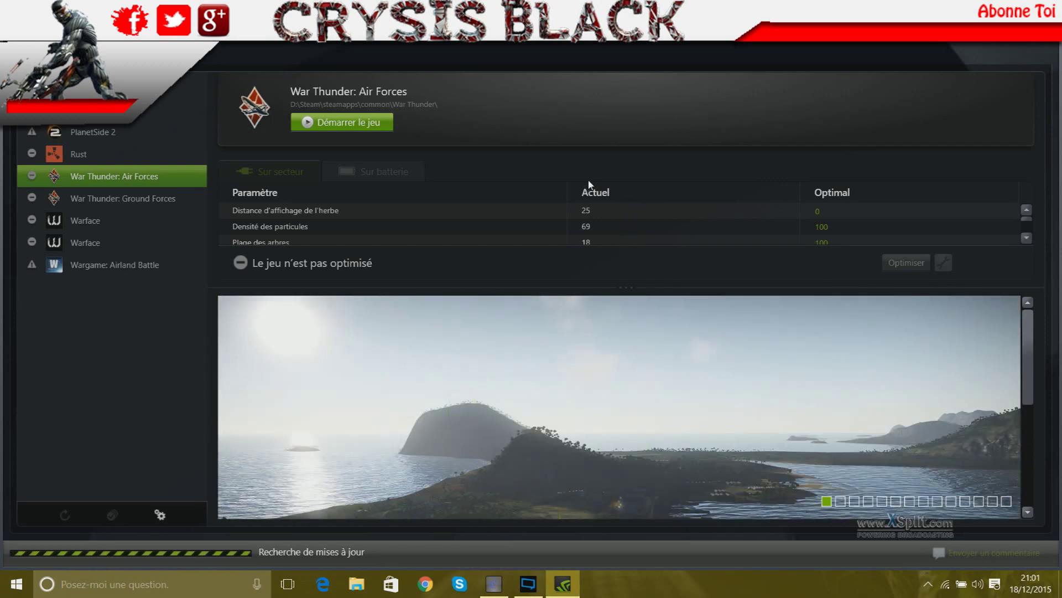
scroll(649, 214, down, 5)
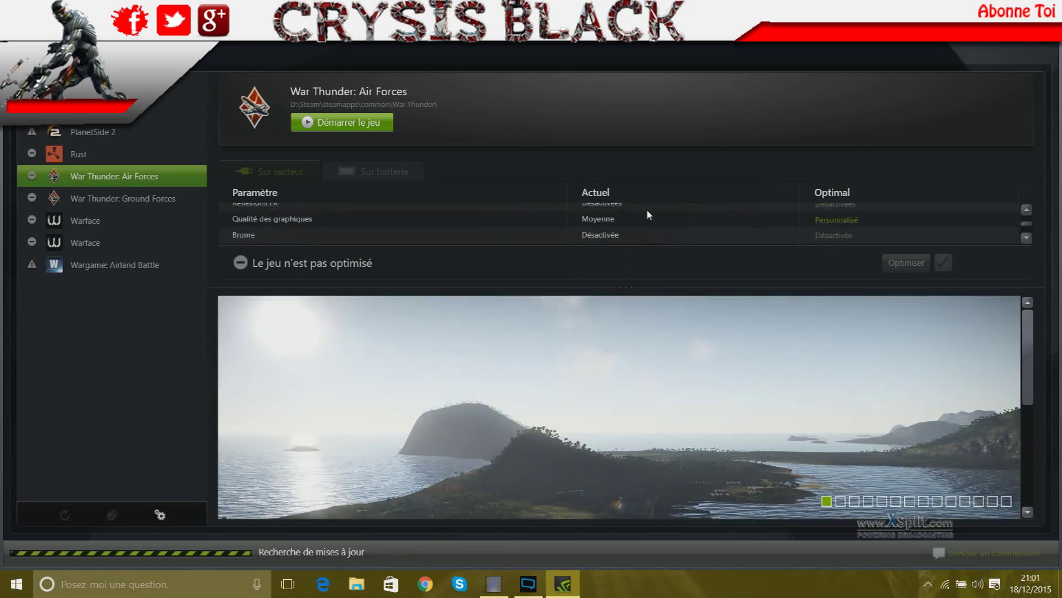
scroll(636, 230, up, 3)
scroll(769, 228, up, 2)
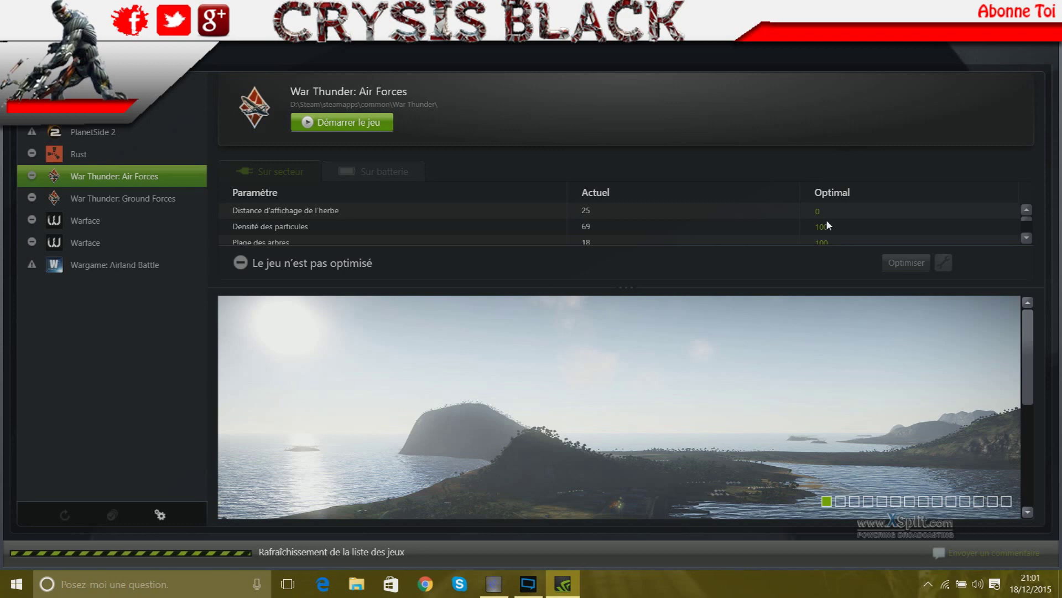
scroll(826, 219, down, 4)
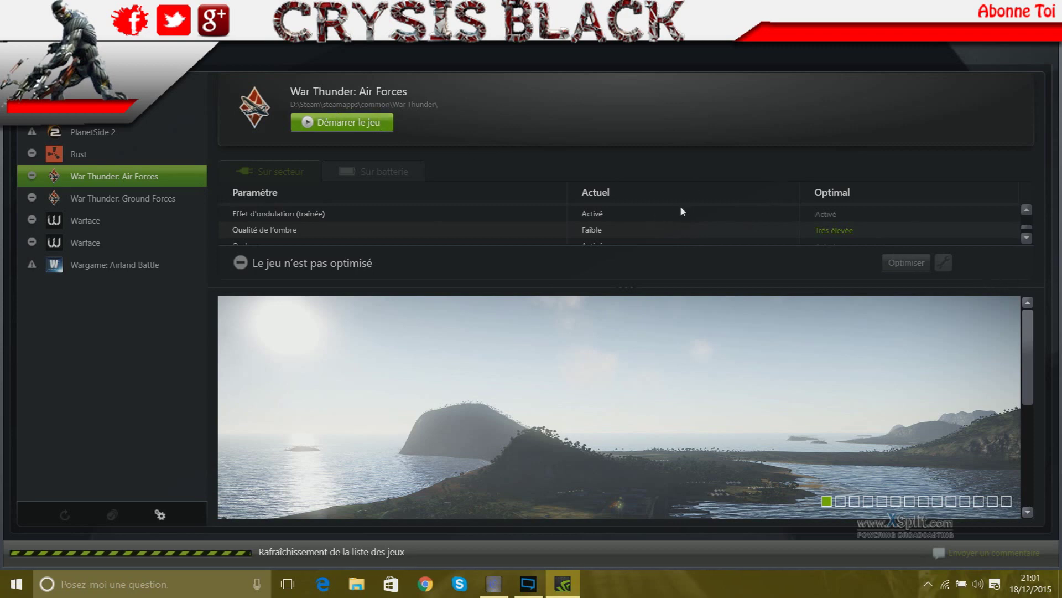
scroll(682, 210, down, 3)
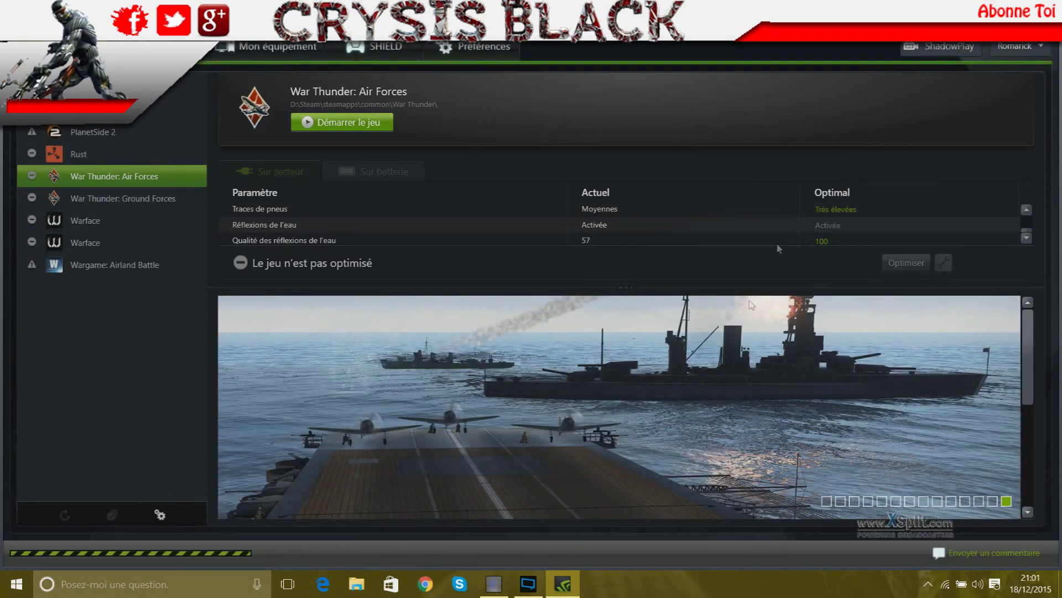
- View another War Thunder: Air Forces preview image, look over its settings list and close GeForce Experience
click(980, 503)
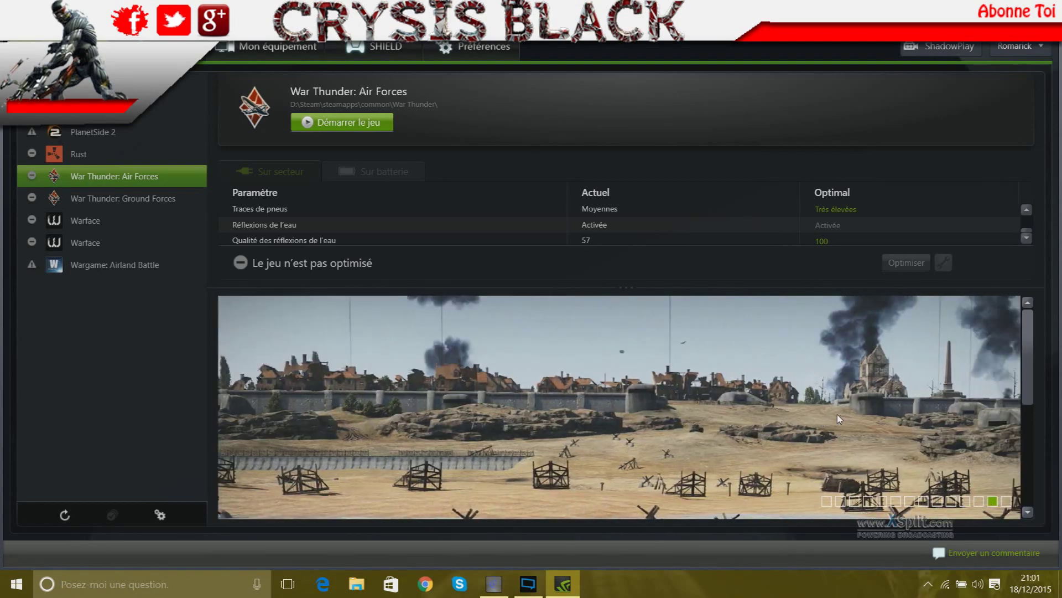
scroll(522, 419, down, 5)
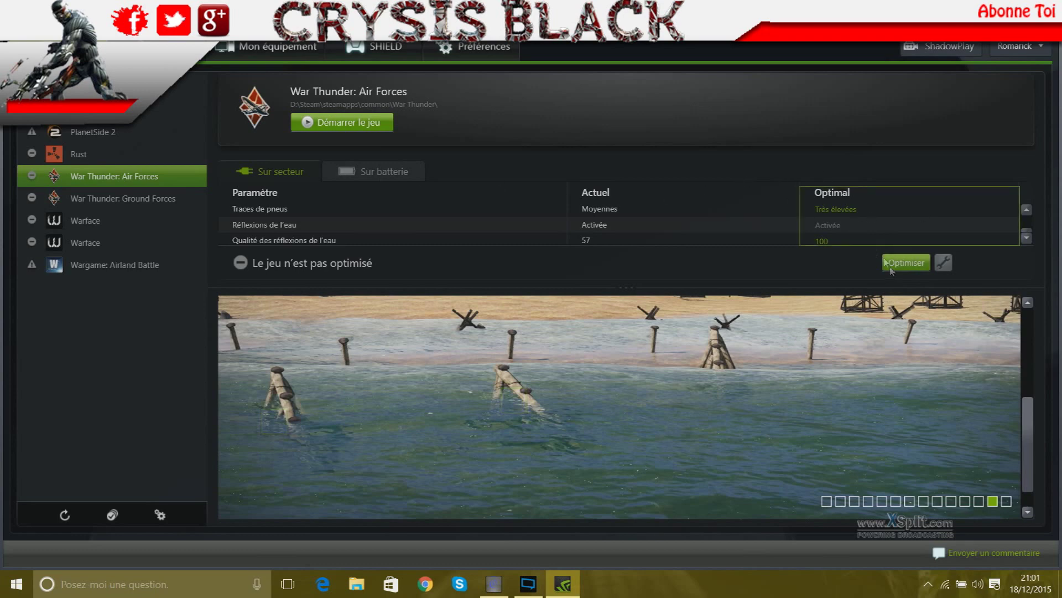
scroll(858, 212, down, 5)
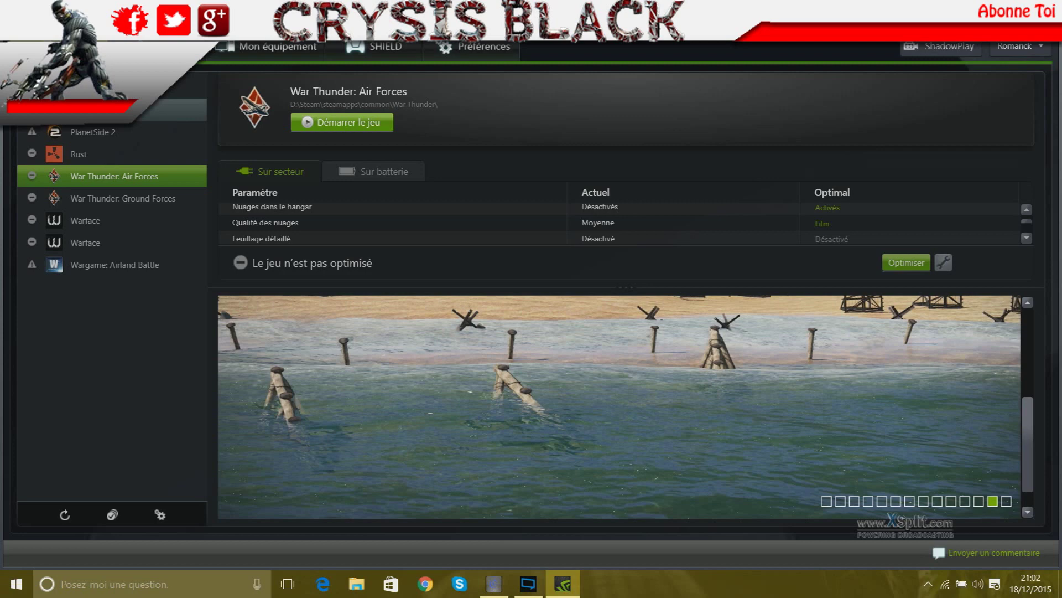
click(110, 109)
key(alt+F4)
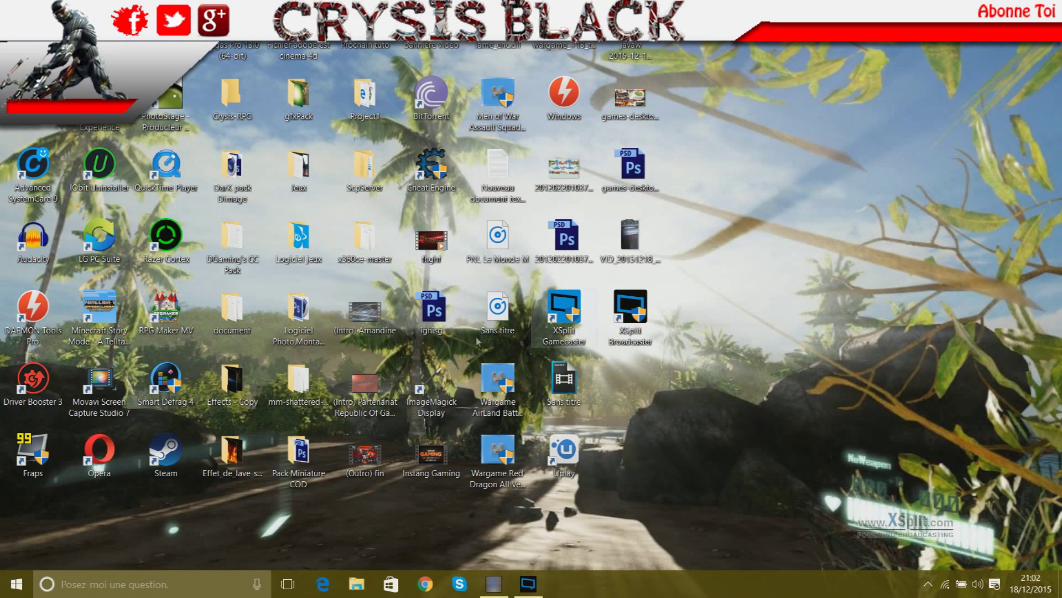
- Switch to Euro Truck Simulator 2, display the GPS navigation while driving to the road, and show the truck from the exterior camera
click(529, 586)
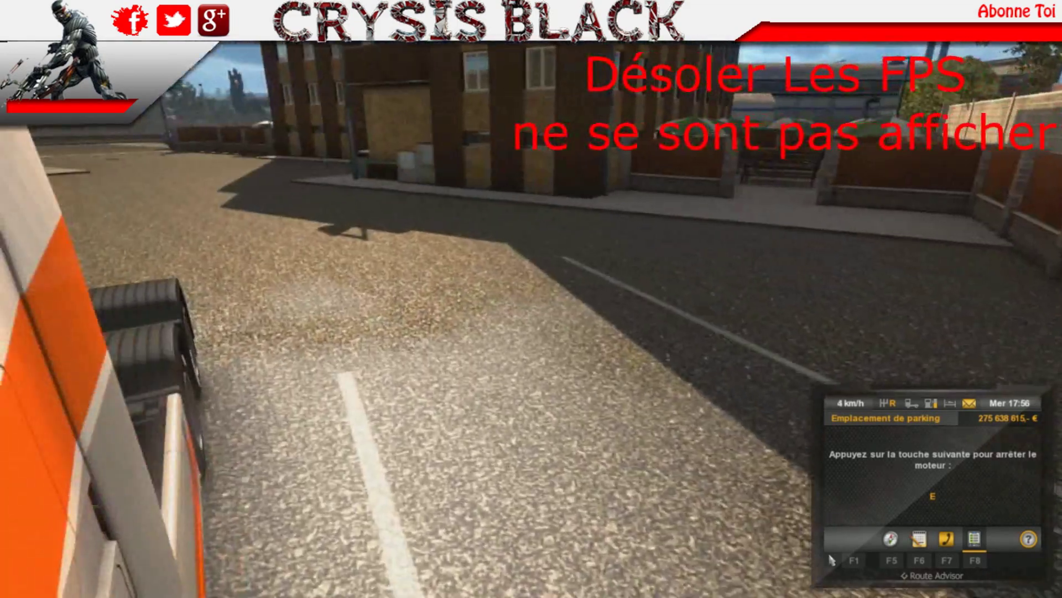
key(w)
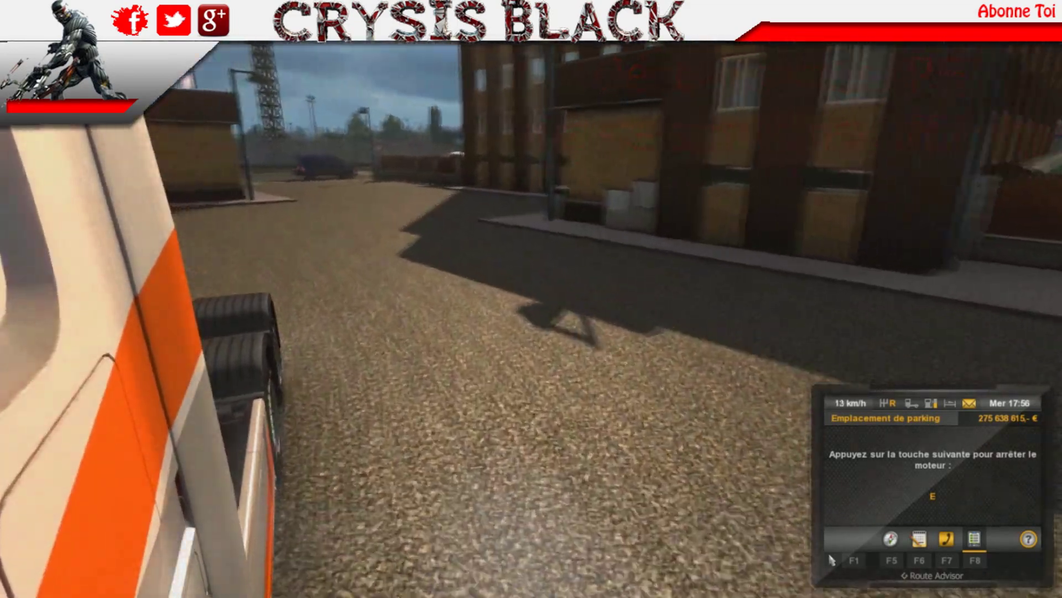
key(s)
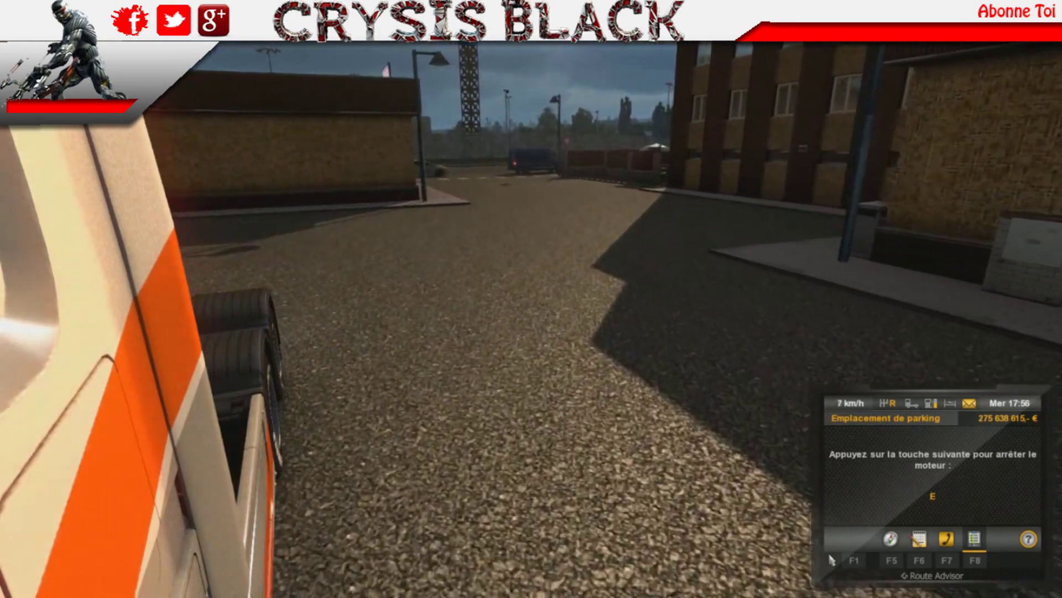
key(F5)
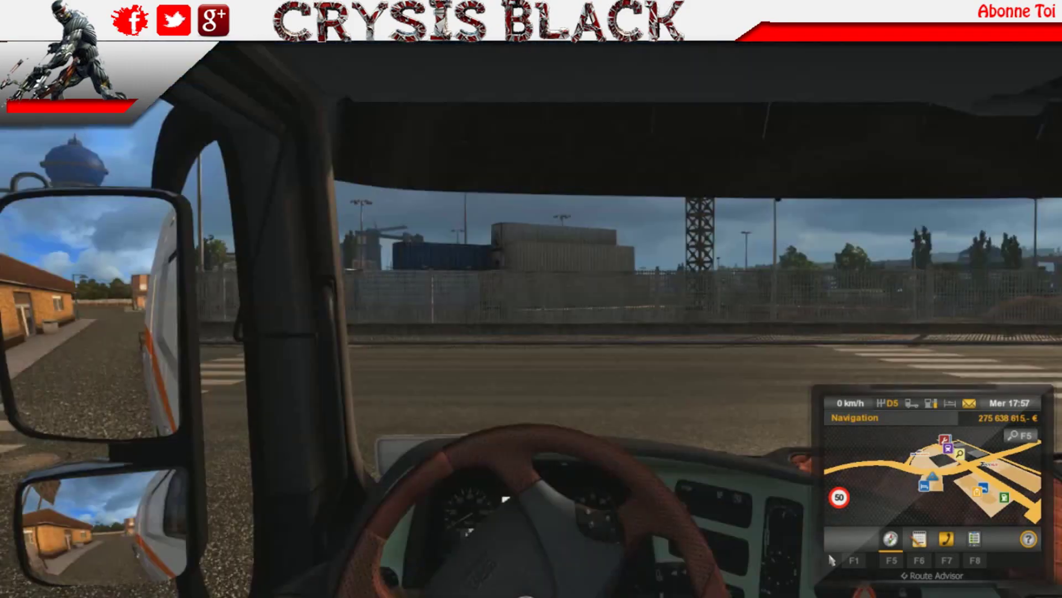
key(2)
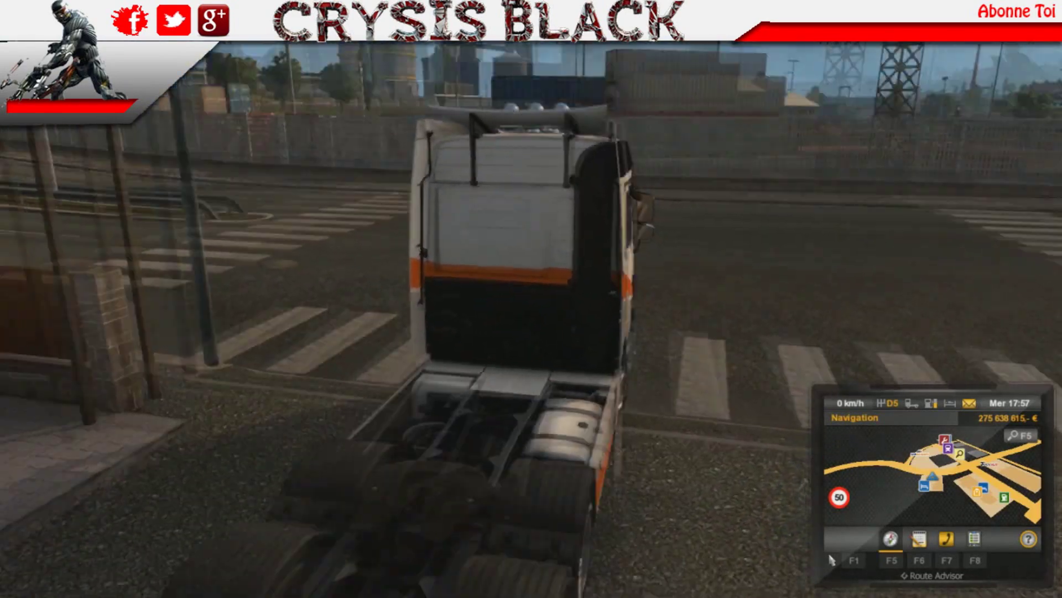
- Open the game's graphics options and check the available choices for "Fréquence de rafraîchissement"
key(Escape)
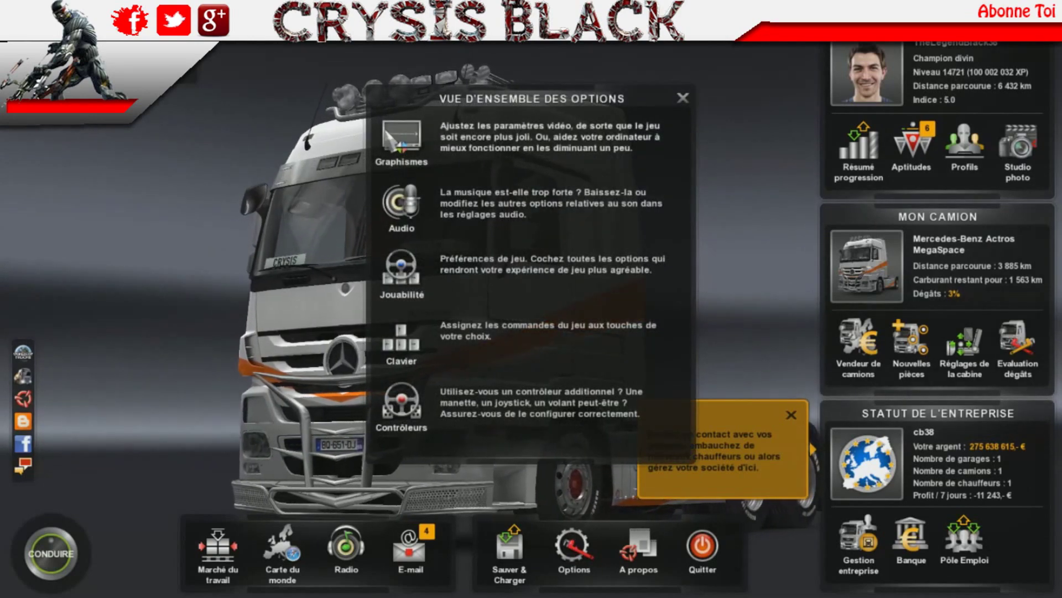
click(413, 142)
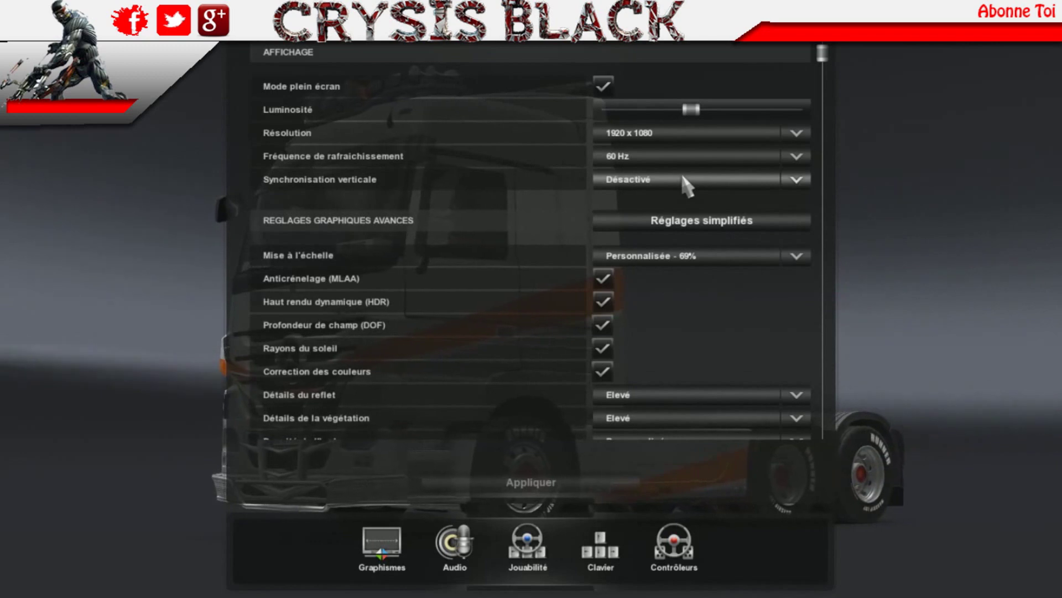
click(654, 162)
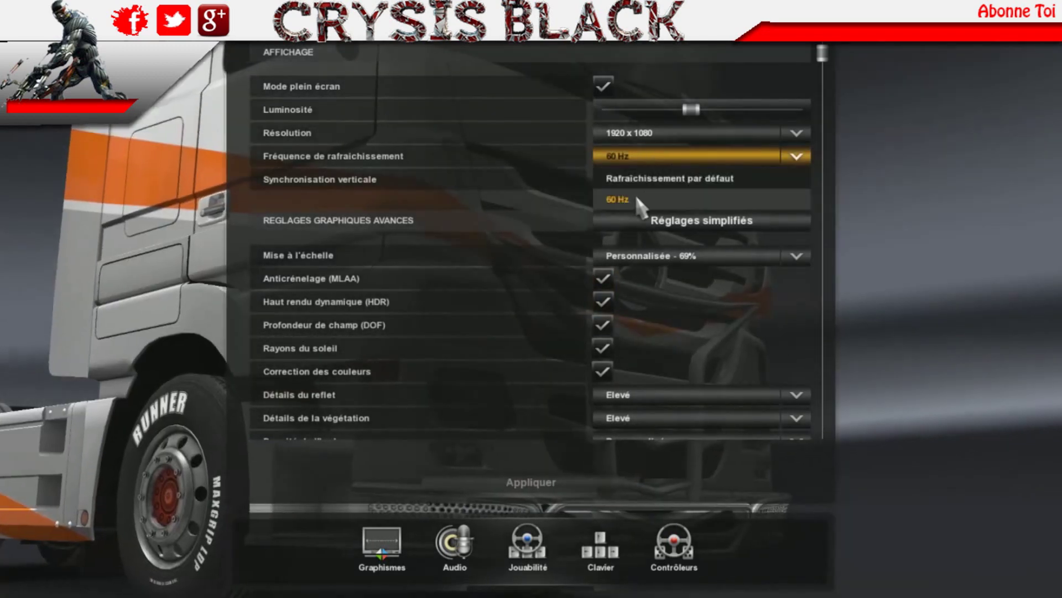
click(853, 99)
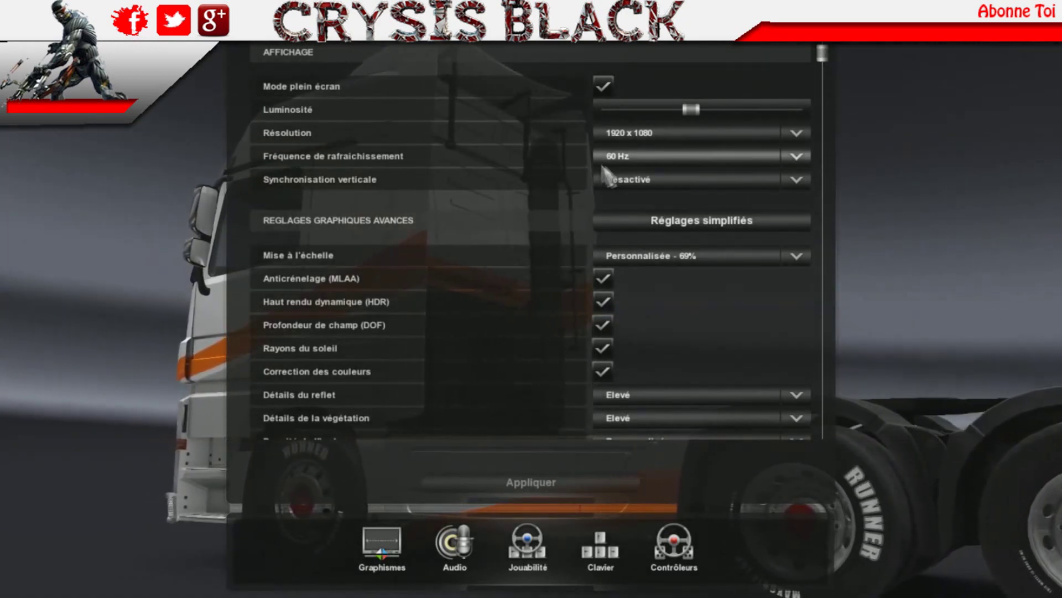
- Try "Synchronisation verticale" on "Activé" and return it to "Désactivé" without applying
click(633, 180)
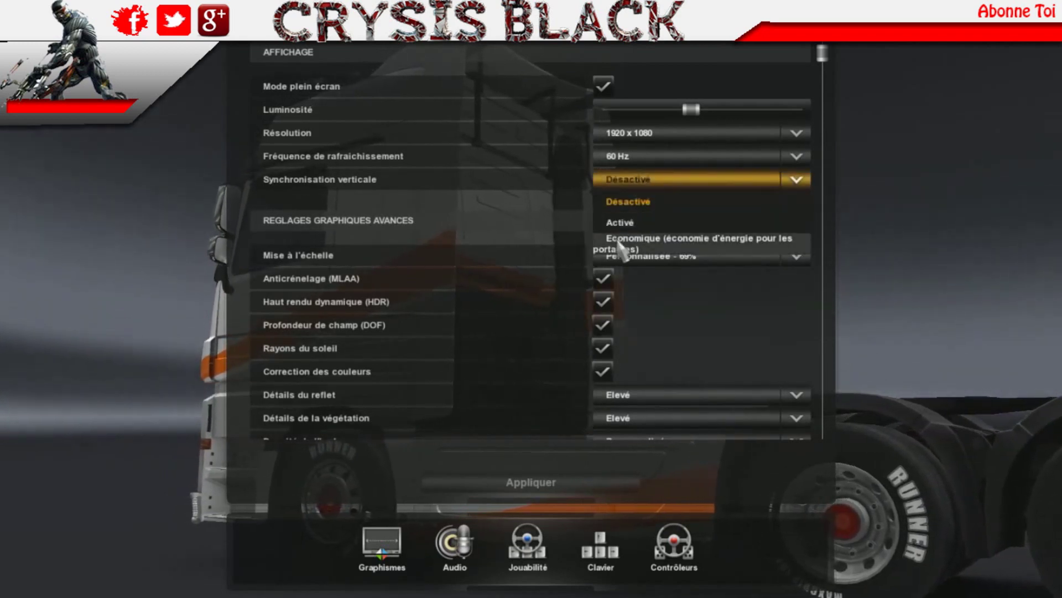
click(667, 227)
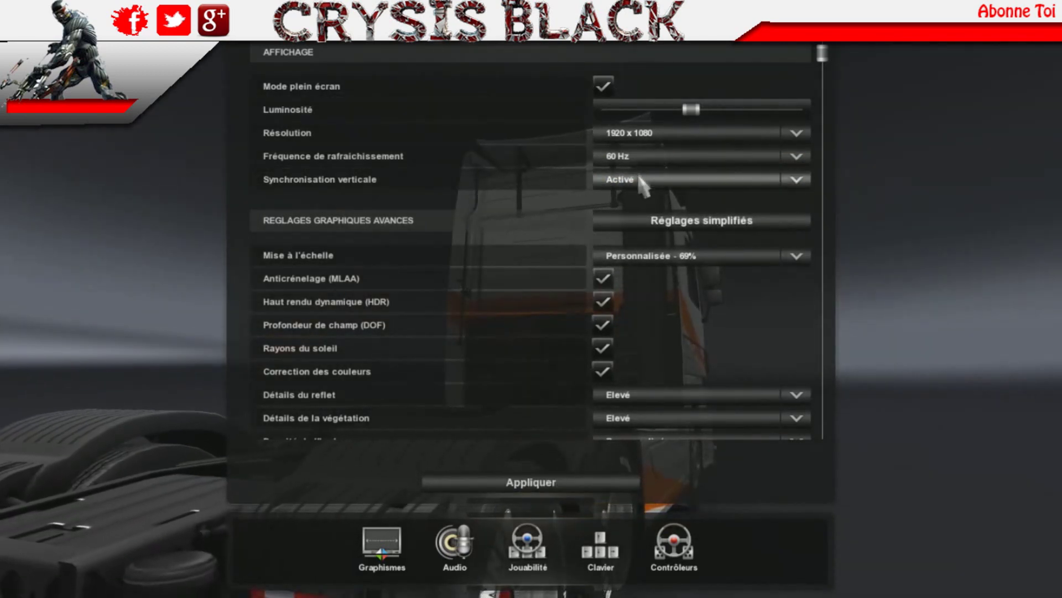
click(643, 184)
click(621, 202)
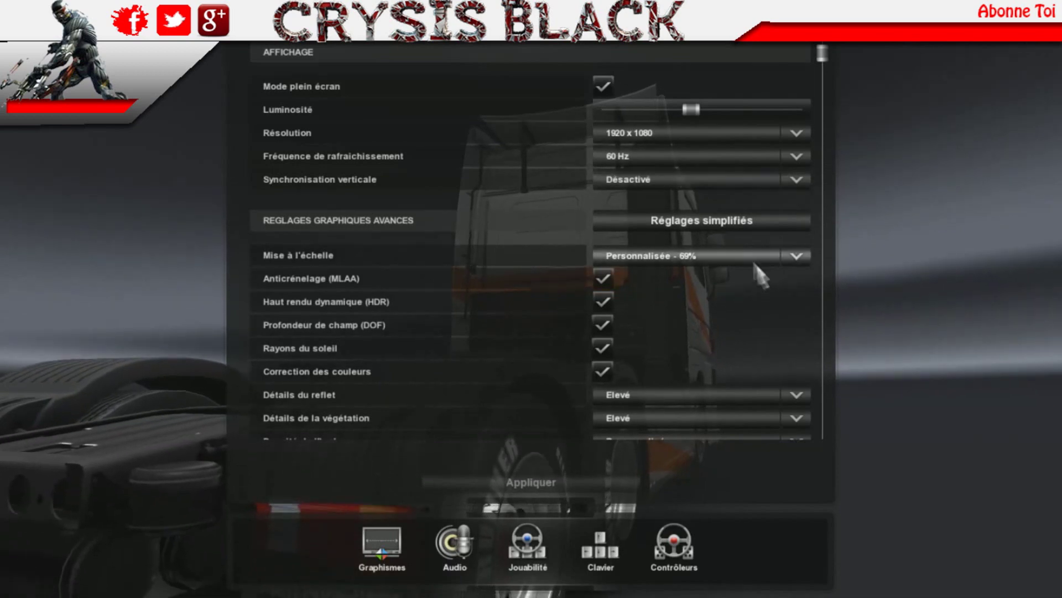
- Select 60 Hz as the refresh rate and "Désactivé" for "Synchronisation verticale"
click(632, 158)
click(609, 199)
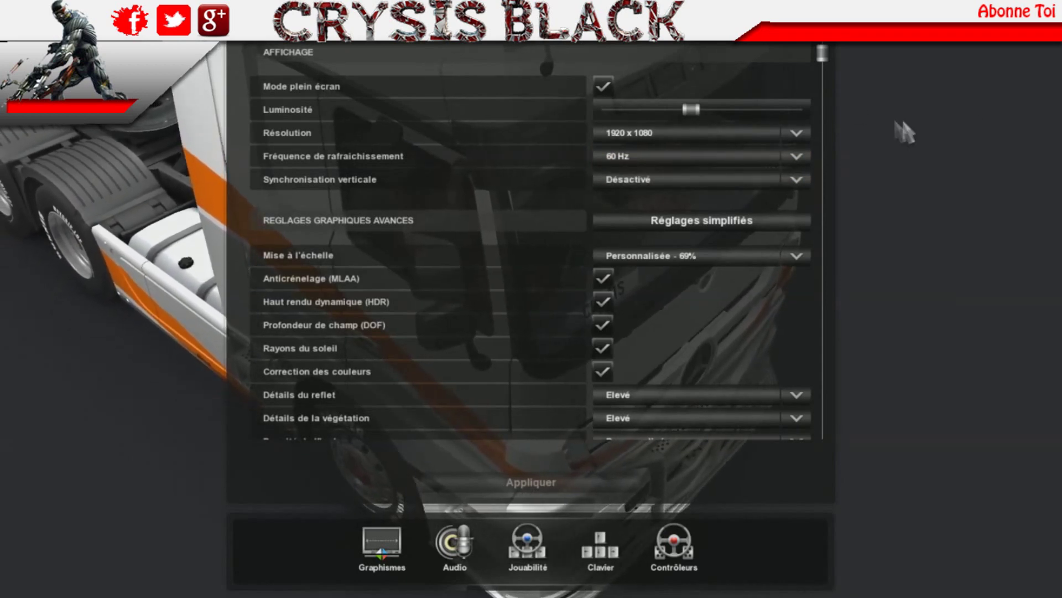
click(736, 178)
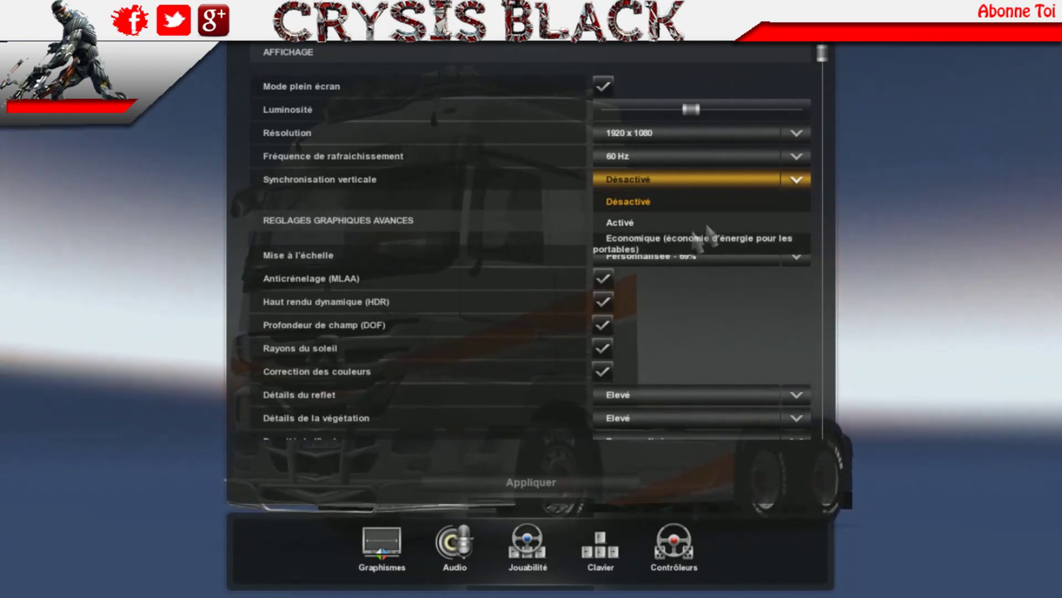
click(675, 203)
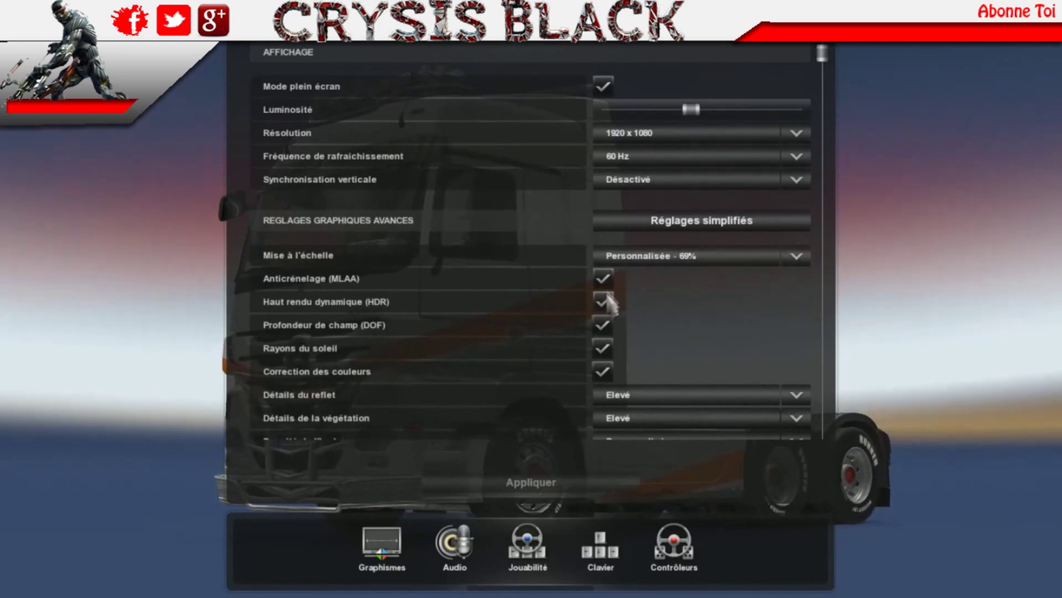
- Disable MLAA antialiasing, HDR, depth of field, sun rays and colour correction, and apply and keep the new display settings
scroll(646, 284, down, 1)
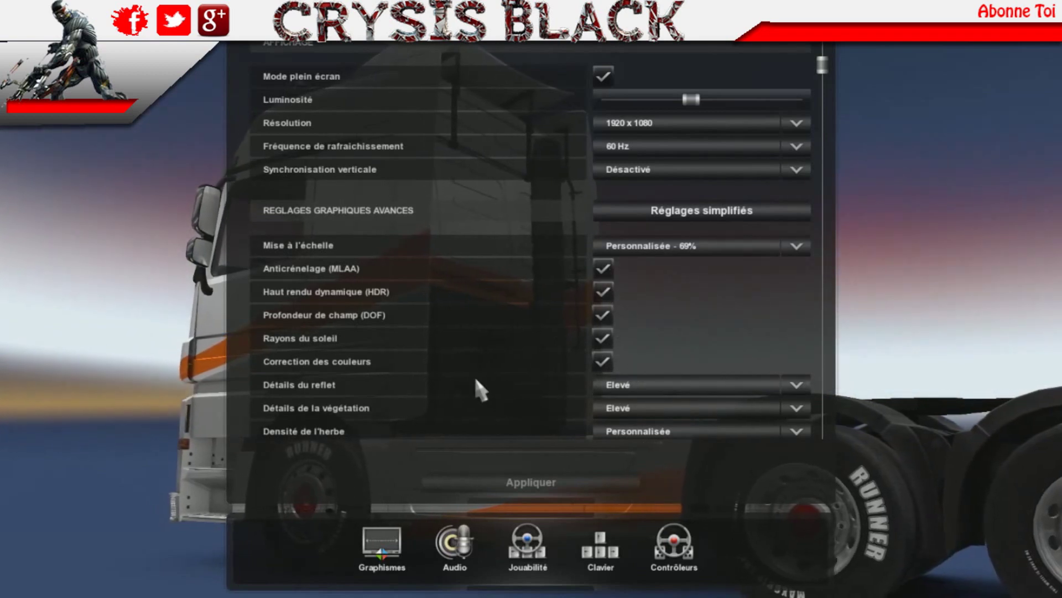
click(603, 268)
click(603, 292)
click(603, 315)
click(603, 338)
click(603, 361)
click(545, 490)
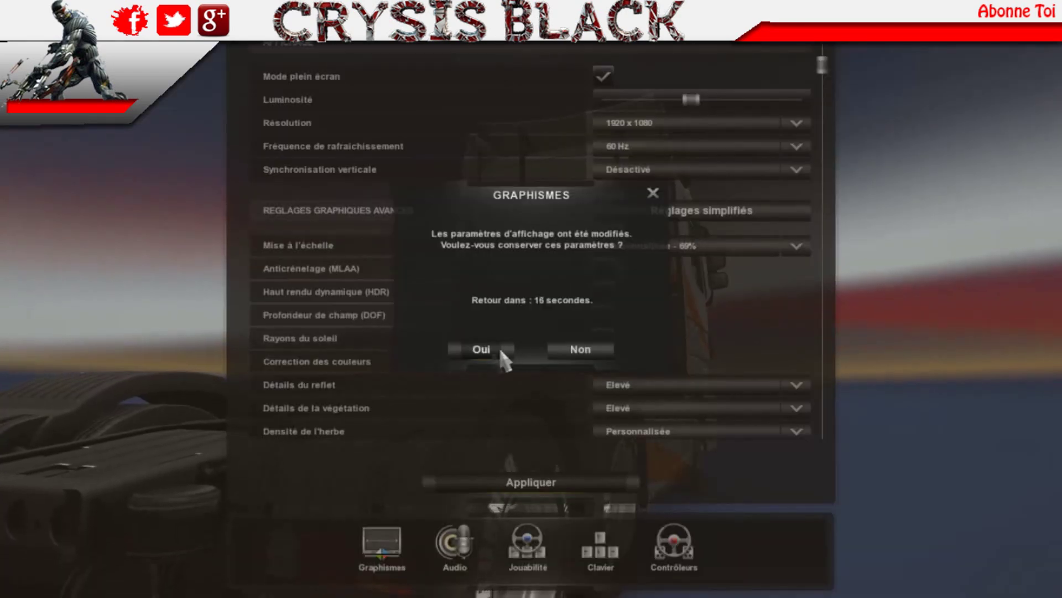
click(490, 346)
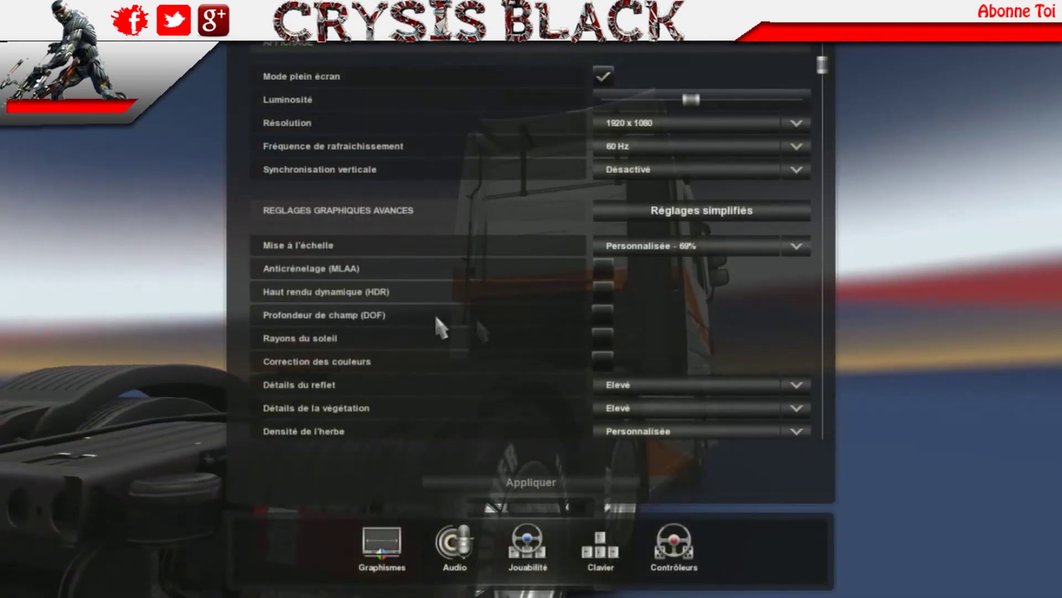
- Look over the remaining graphics settings, return to the drive and resume it in the cabin camera view
scroll(736, 299, down, 2)
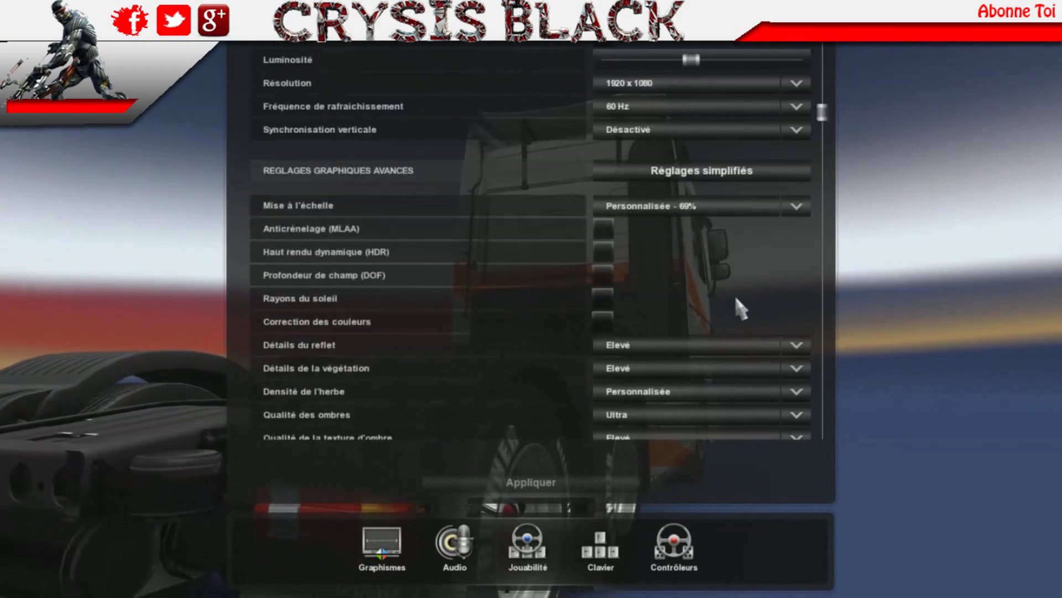
scroll(651, 233, down, 2)
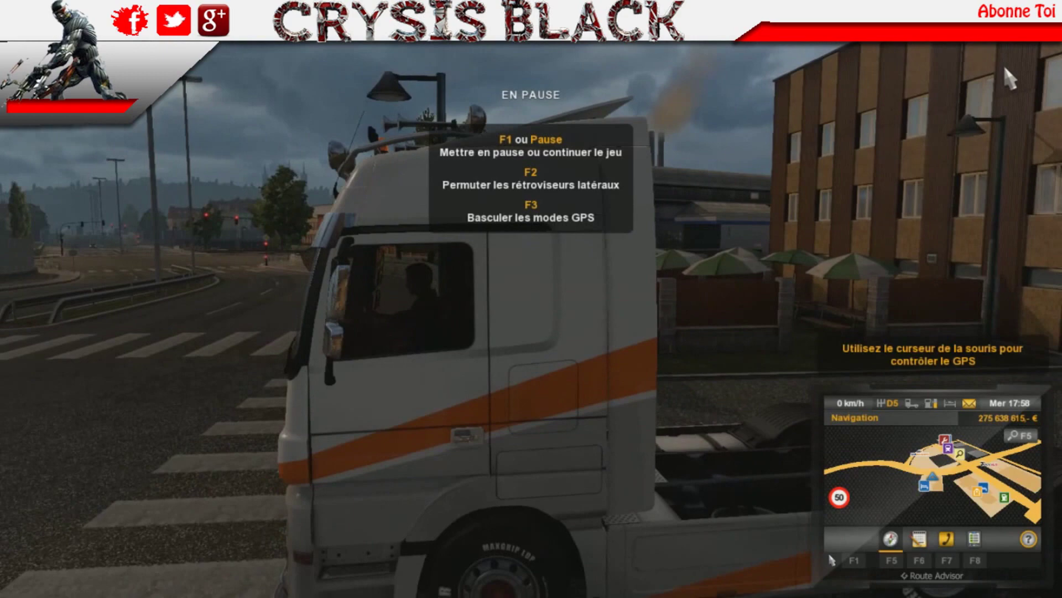
key(1)
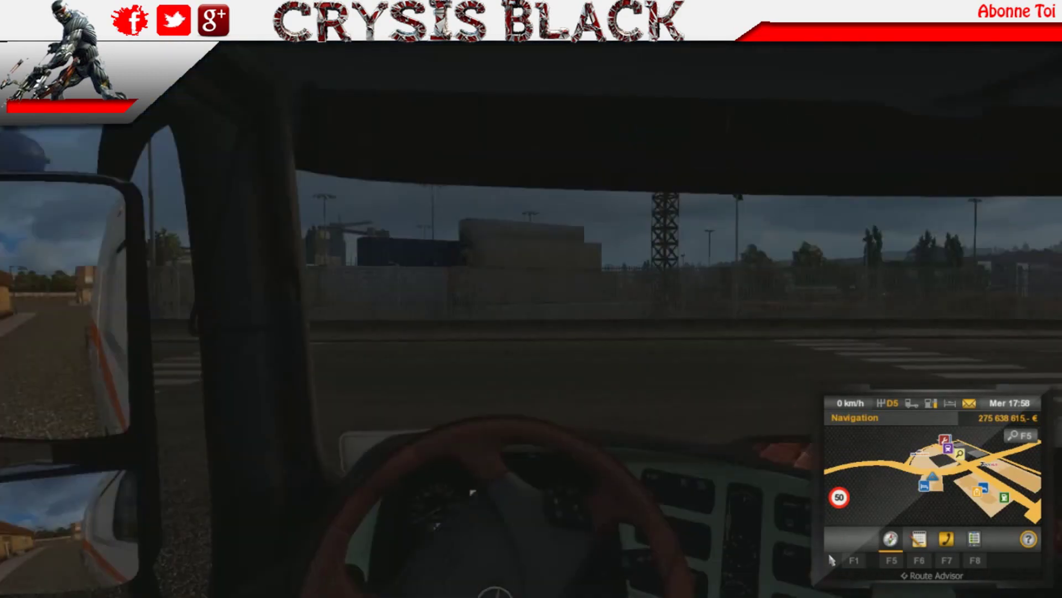
key(F1)
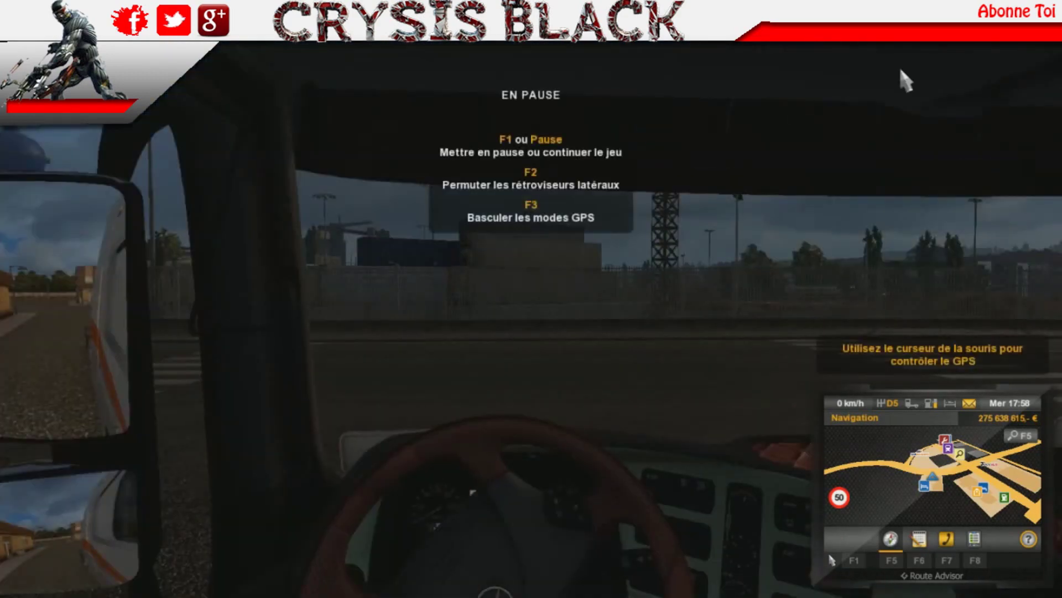
key(F1)
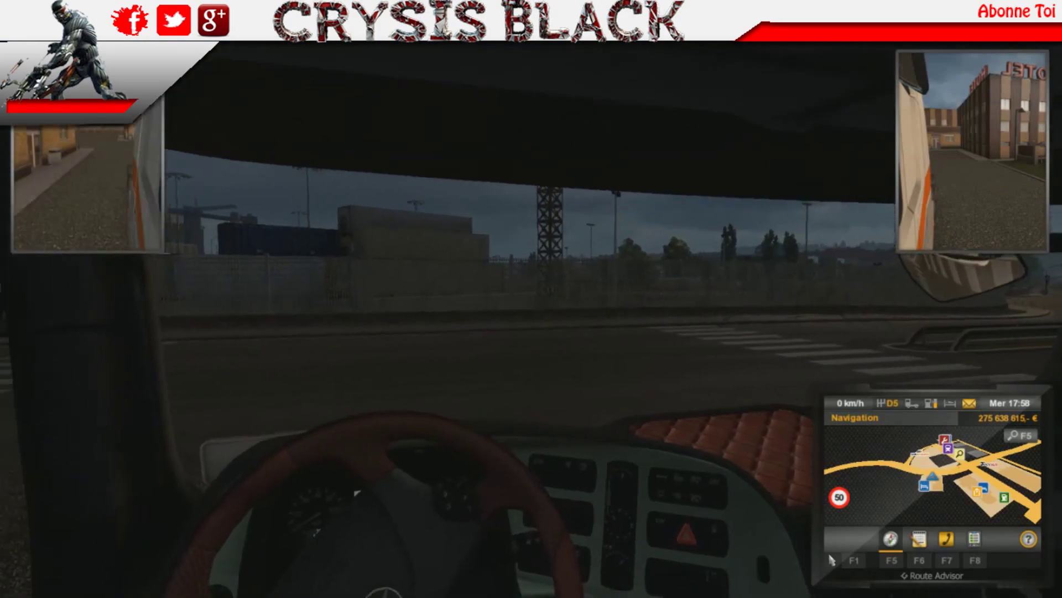
- View the truck in the exterior camera, and re-enable and apply MLAA, HDR, depth of field, sun rays and colour correction in the graphics options
key(2)
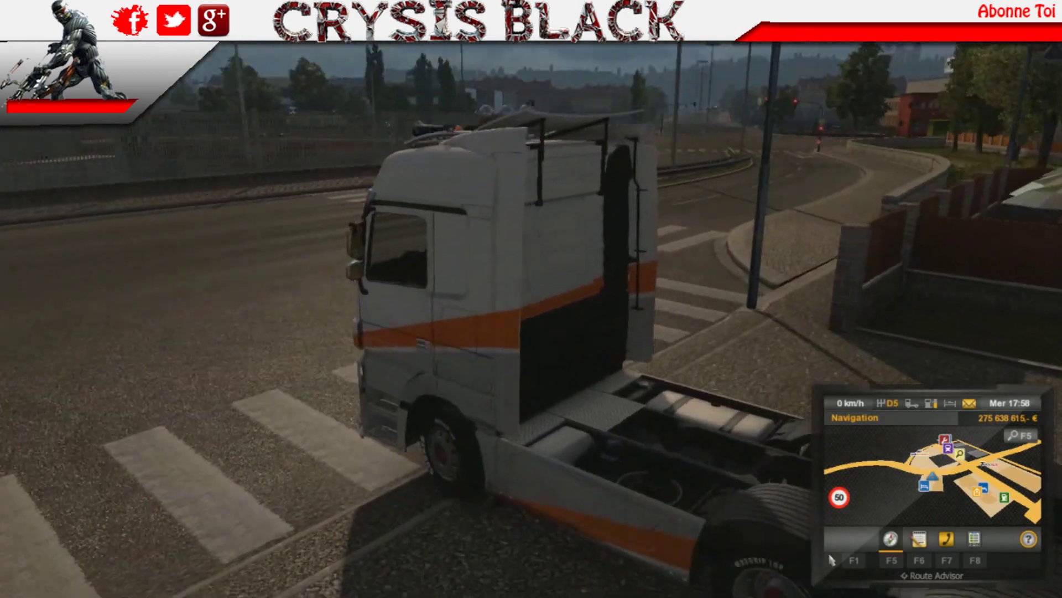
key(Escape)
click(571, 548)
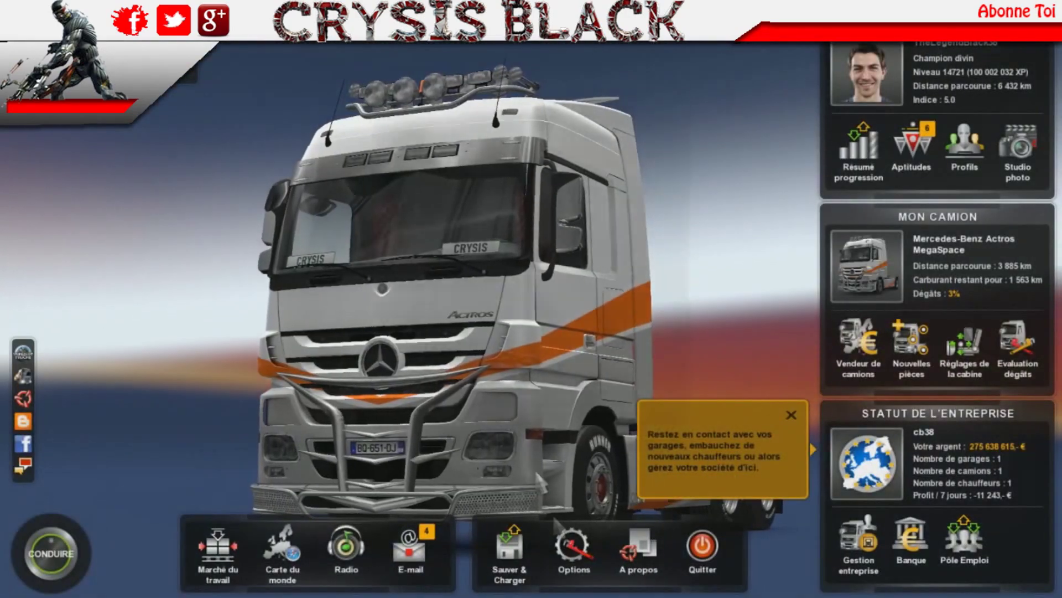
click(400, 143)
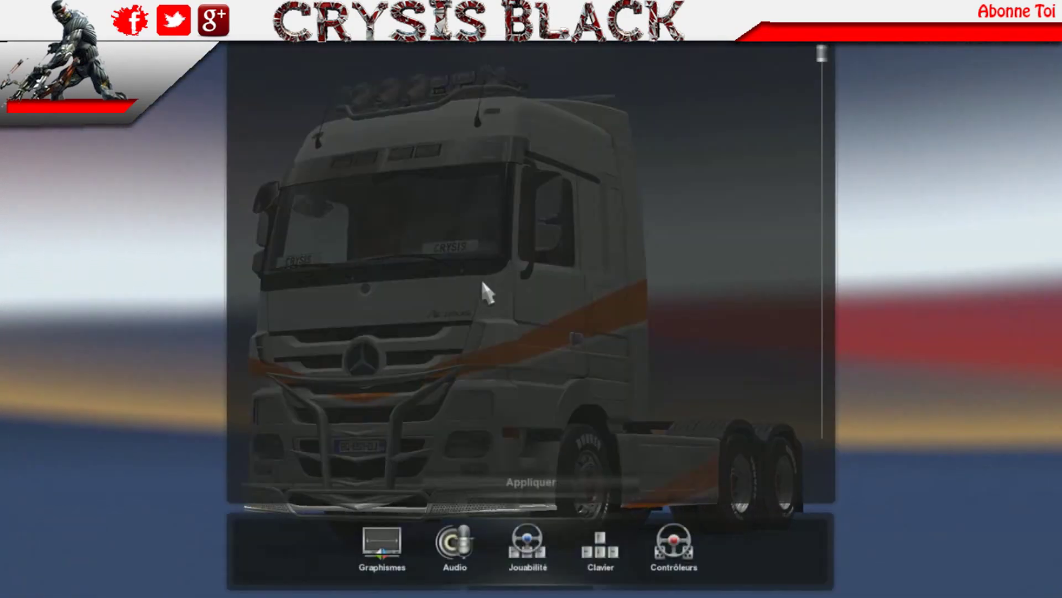
click(603, 348)
click(603, 372)
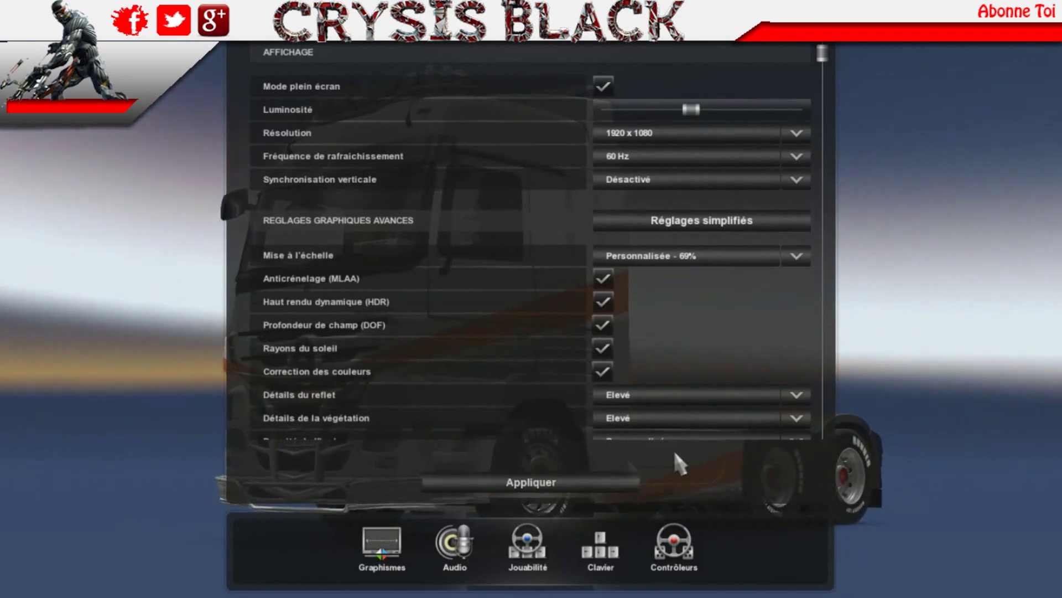
click(555, 484)
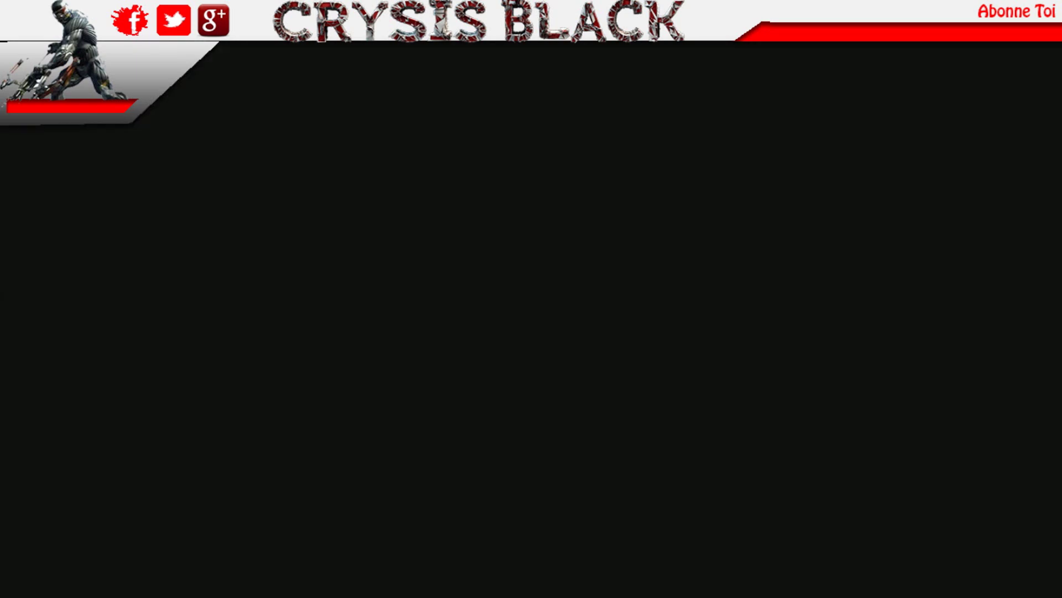
- Set "Densité de l'herbe" to "Elevé" in the advanced graphics settings
scroll(754, 295, down, 6)
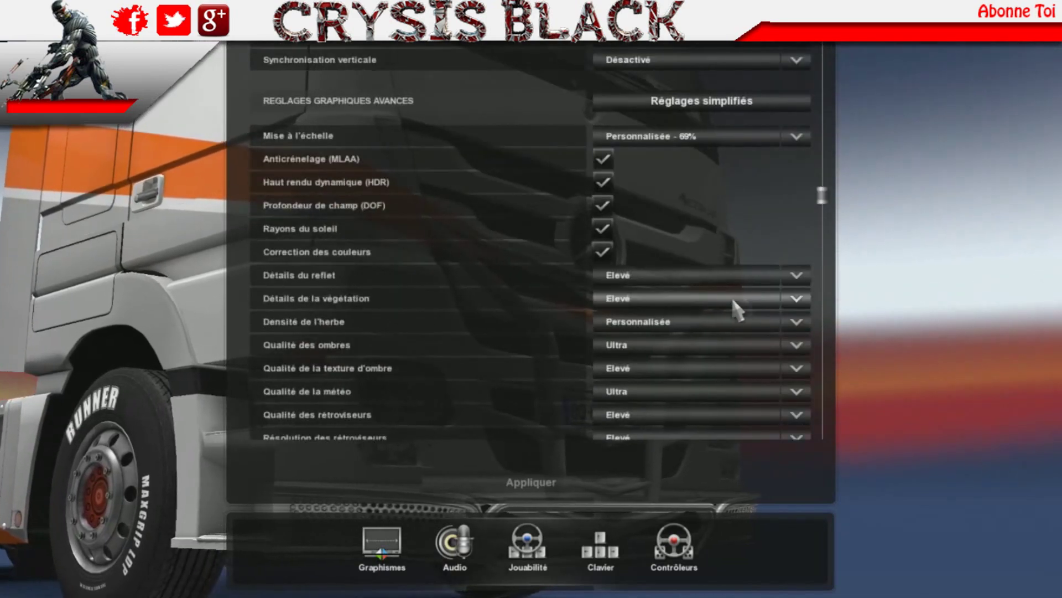
scroll(694, 320, down, 1)
click(687, 304)
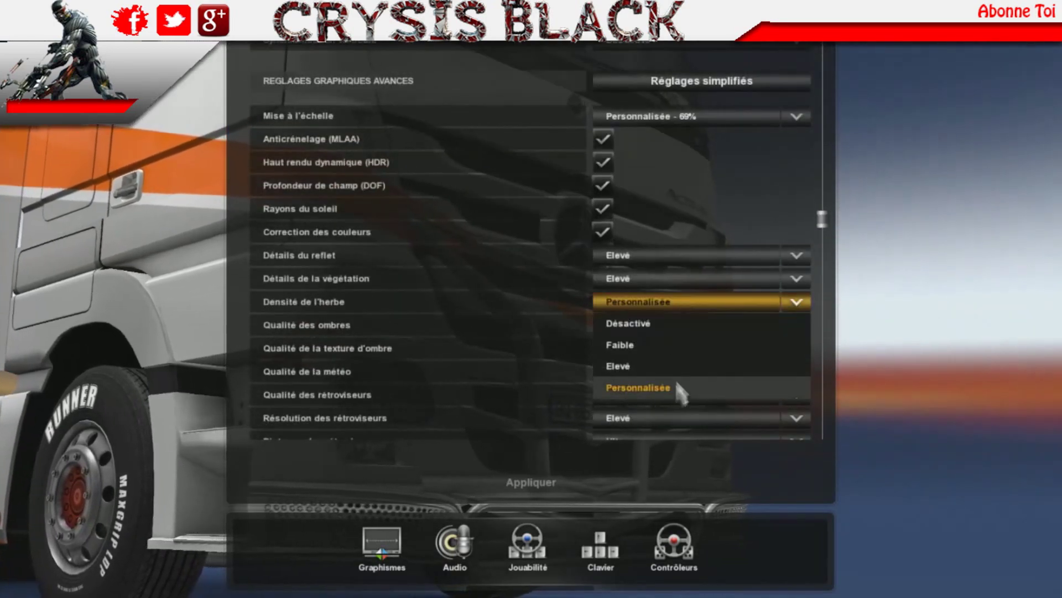
click(659, 366)
- Look over the advanced graphics settings down to "Piétons" and return to the scaling and antialiasing options
scroll(642, 355, down, 5)
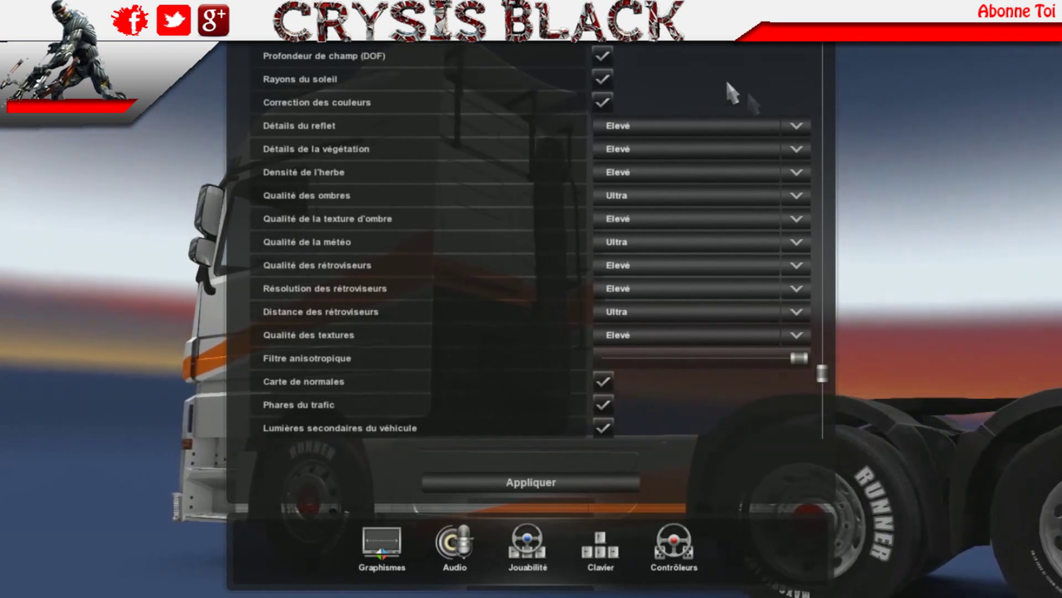
scroll(679, 316, down, 1)
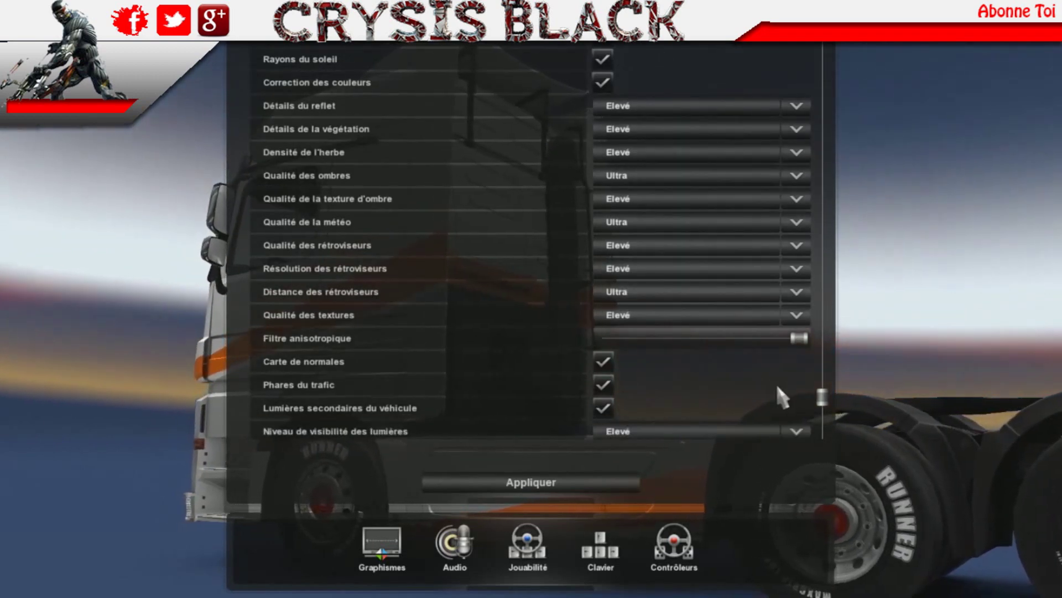
scroll(760, 369, down, 1)
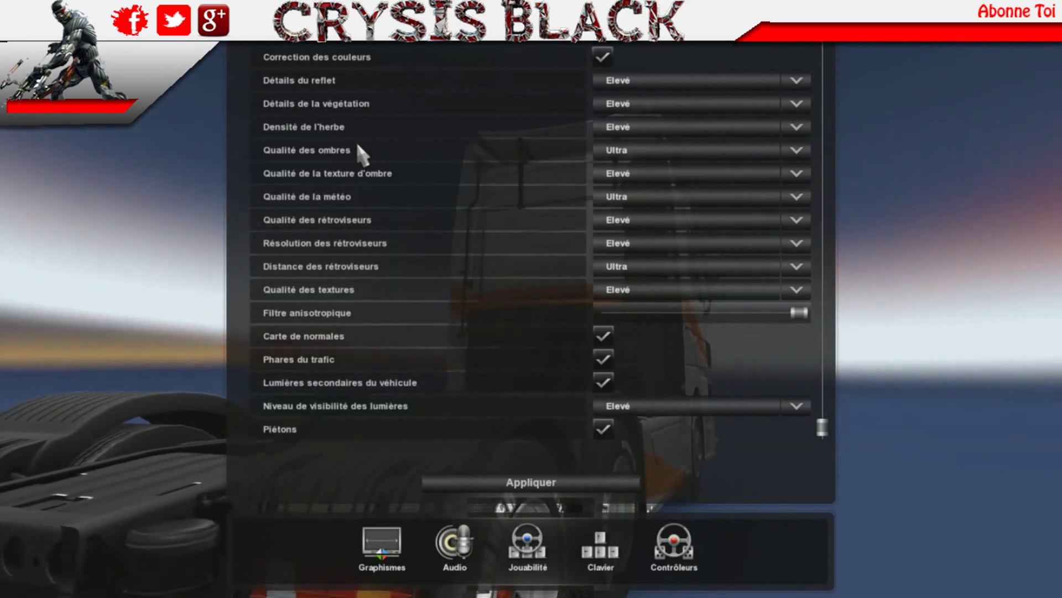
scroll(420, 213, up, 4)
scroll(426, 219, up, 2)
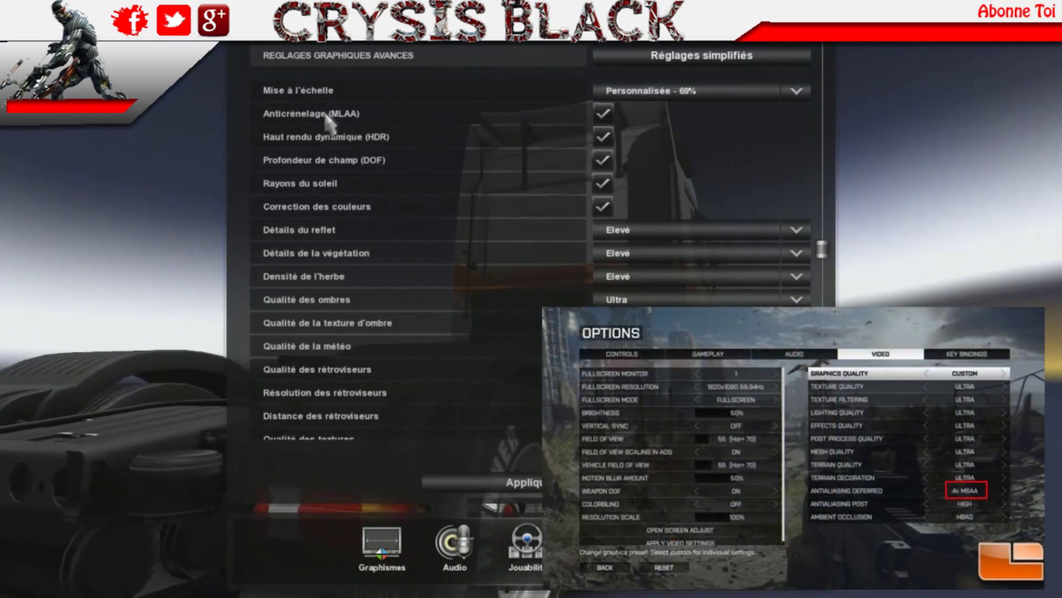
- Examine the "Mise à l'échelle" choices from 25% to 400% and close the list without choosing another value
click(637, 91)
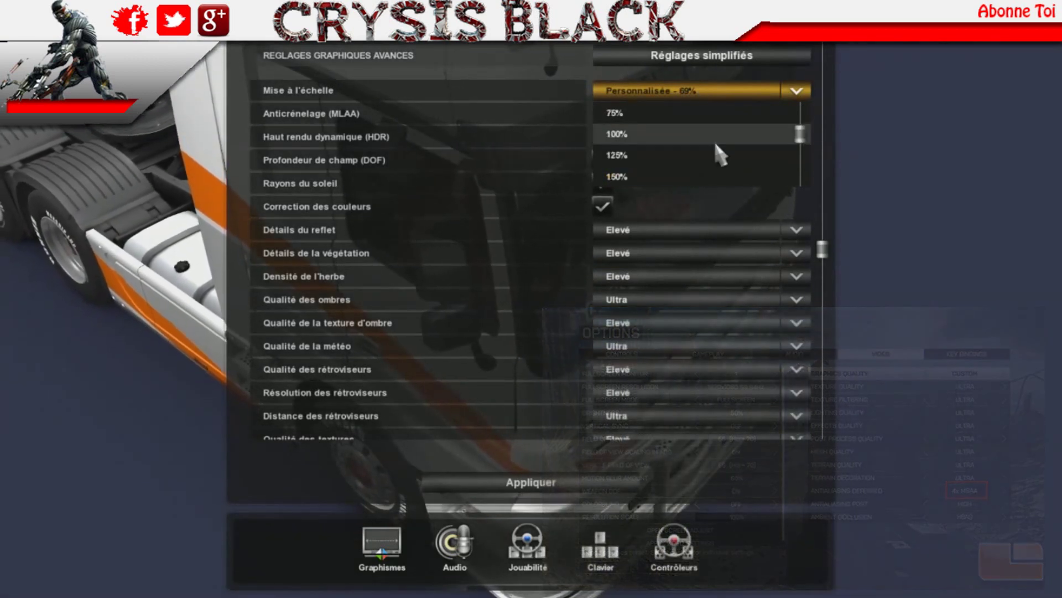
scroll(714, 139, up, 5)
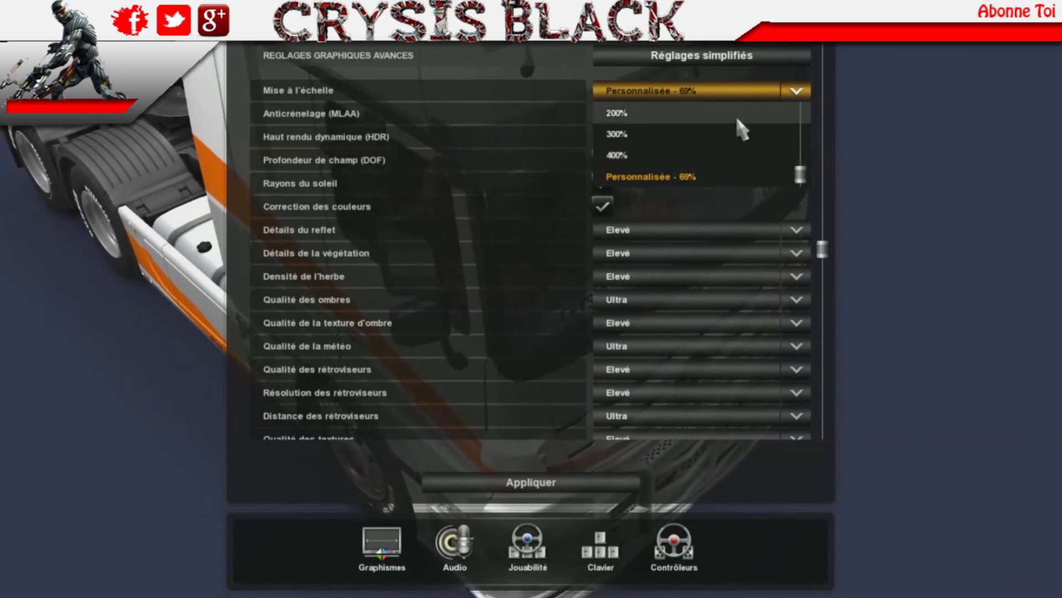
scroll(720, 131, up, 2)
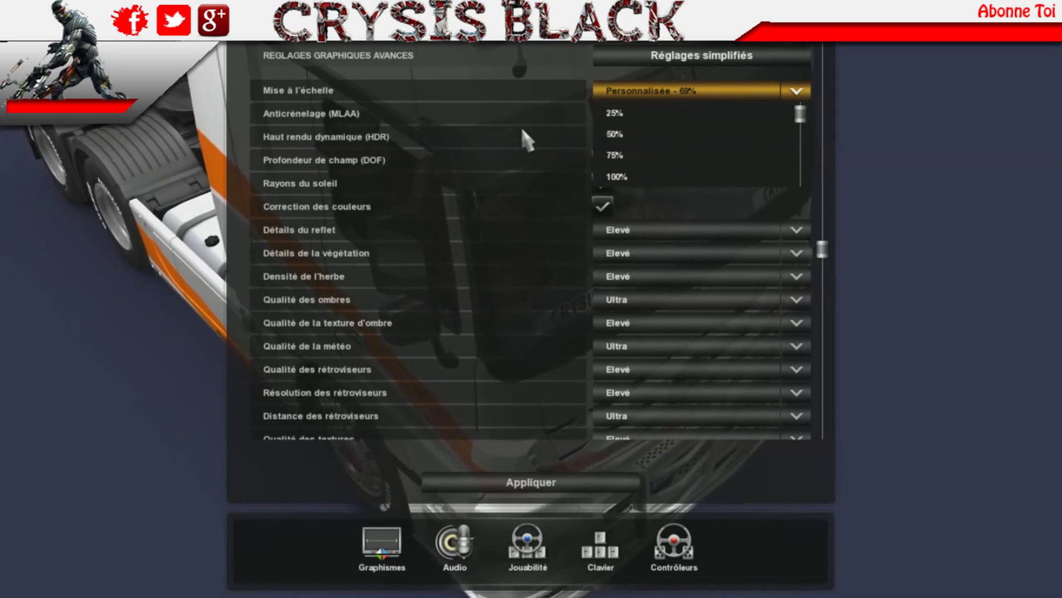
scroll(654, 165, down, 6)
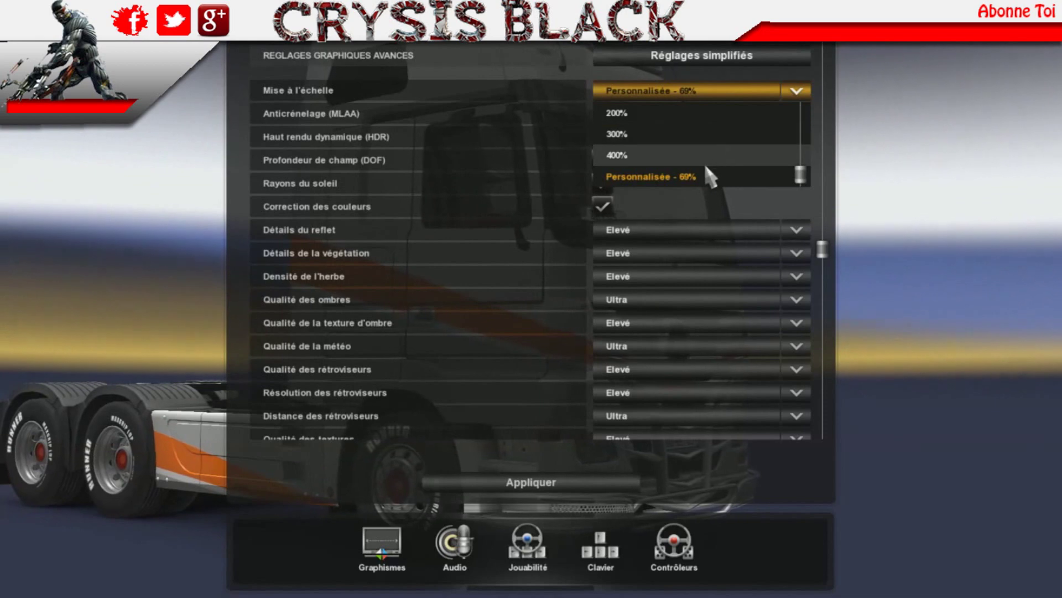
scroll(675, 162, up, 5)
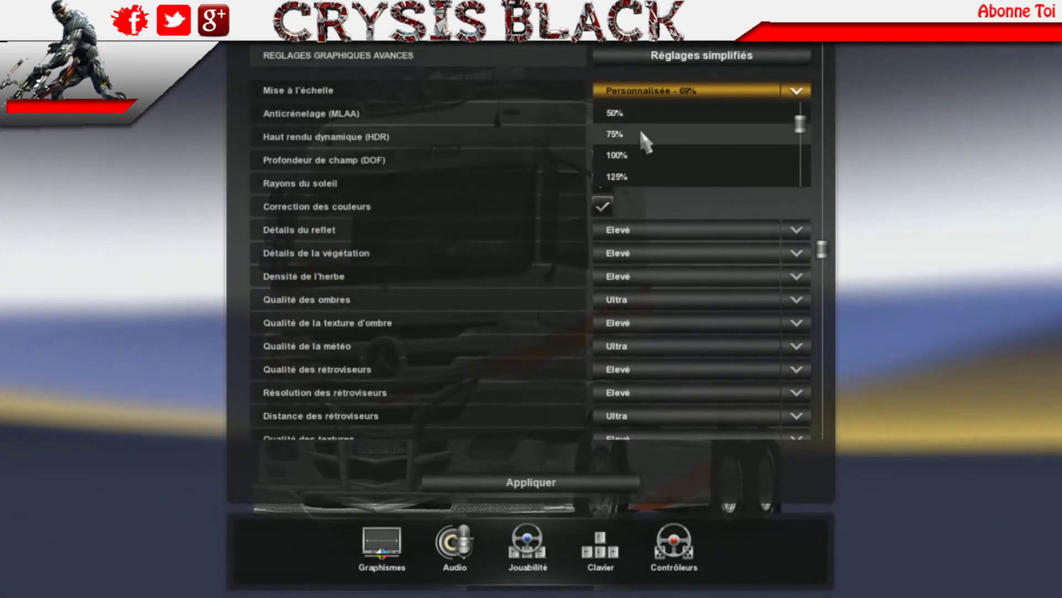
scroll(659, 155, down, 5)
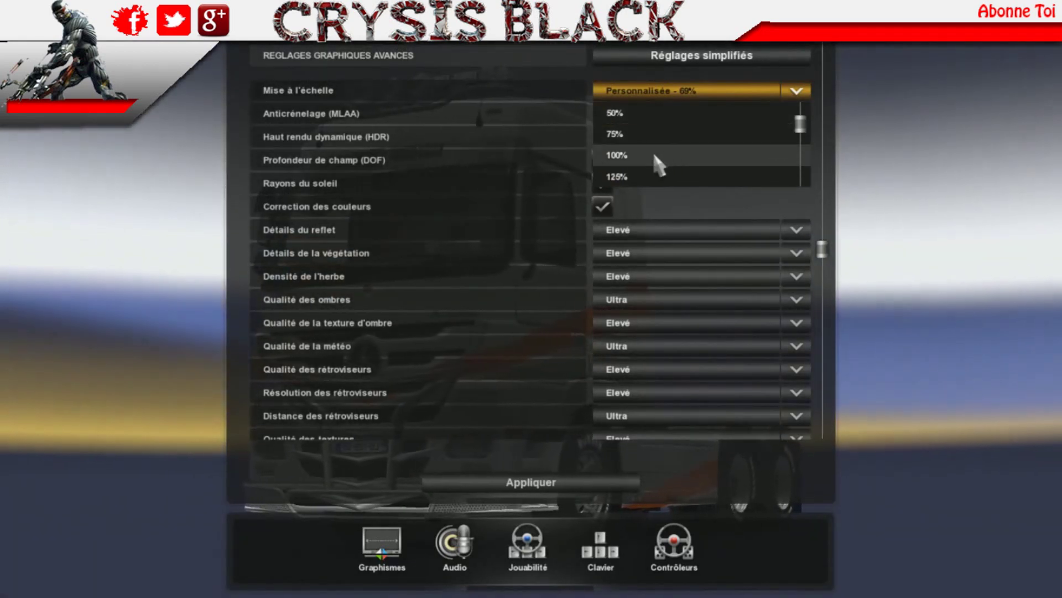
scroll(653, 164, up, 2)
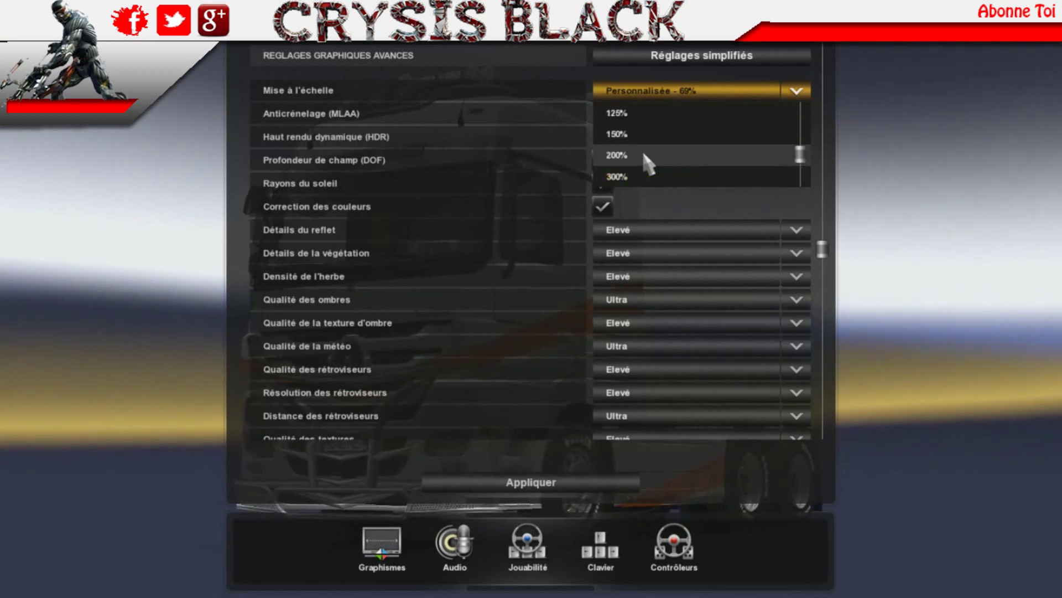
scroll(636, 177, down, 2)
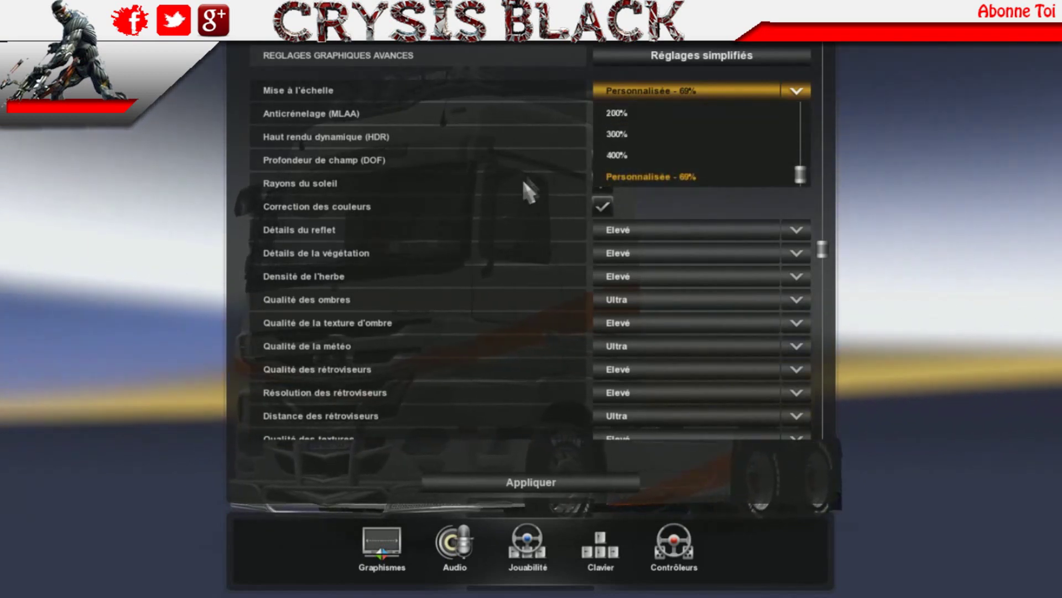
scroll(692, 163, up, 6)
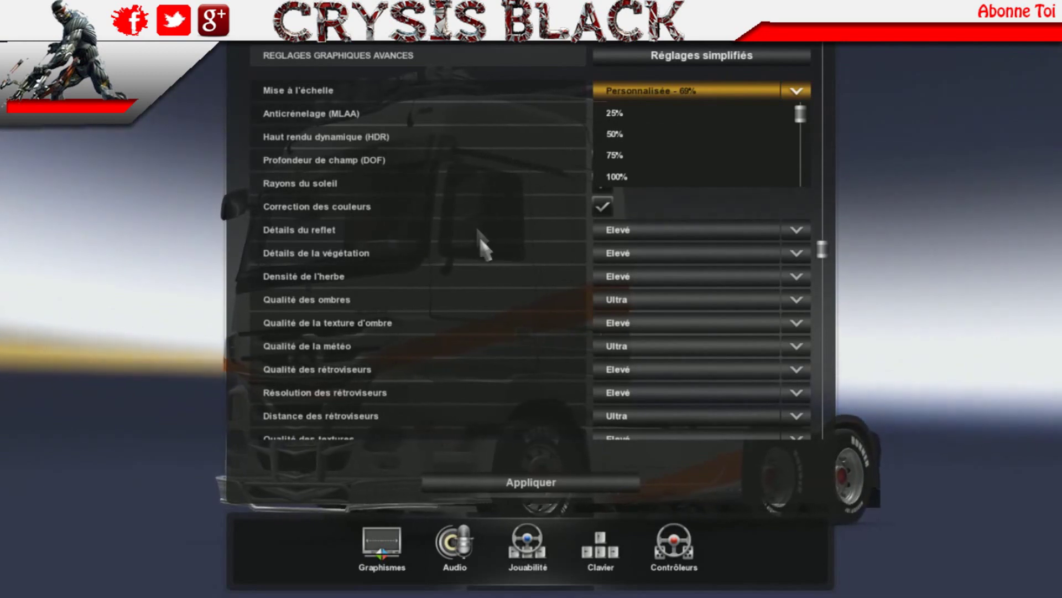
click(501, 204)
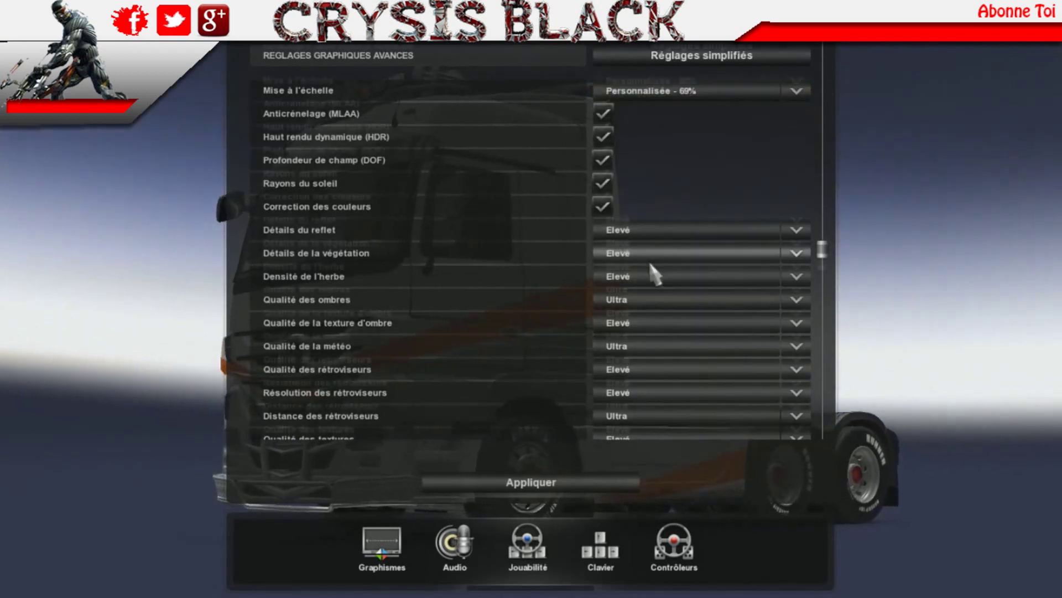
- Look through the texture, mirror and lighting settings and examine the "Détails du reflet" choices without selecting a new one
scroll(655, 264, down, 3)
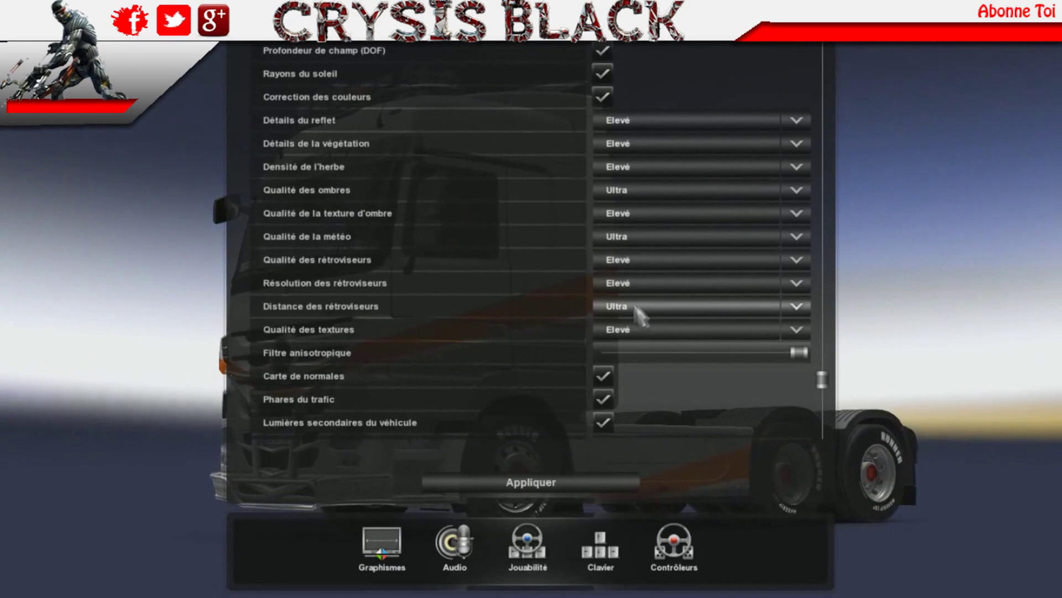
scroll(625, 291, up, 1)
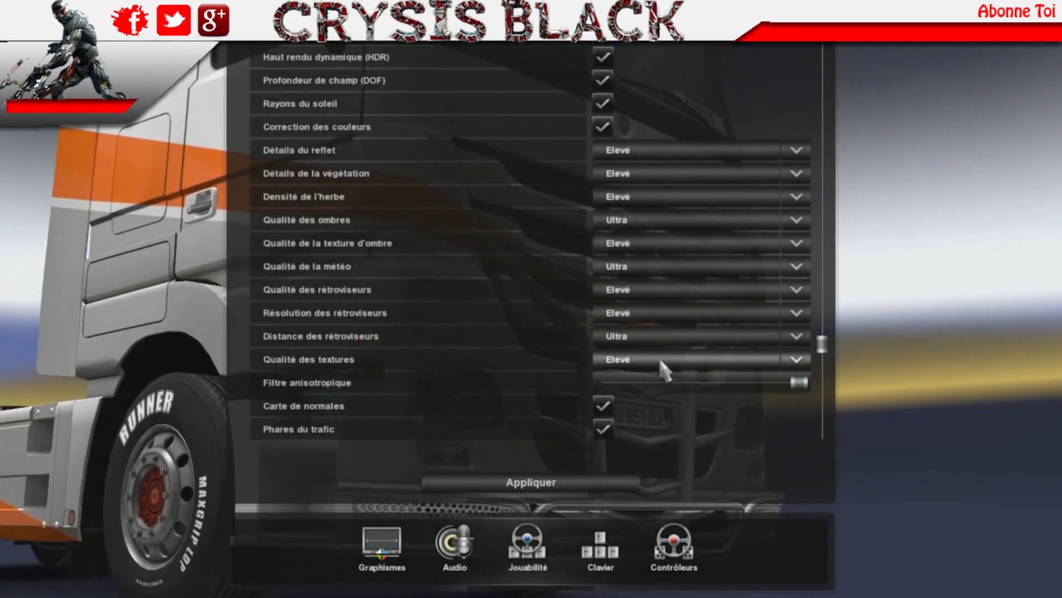
scroll(692, 402, down, 3)
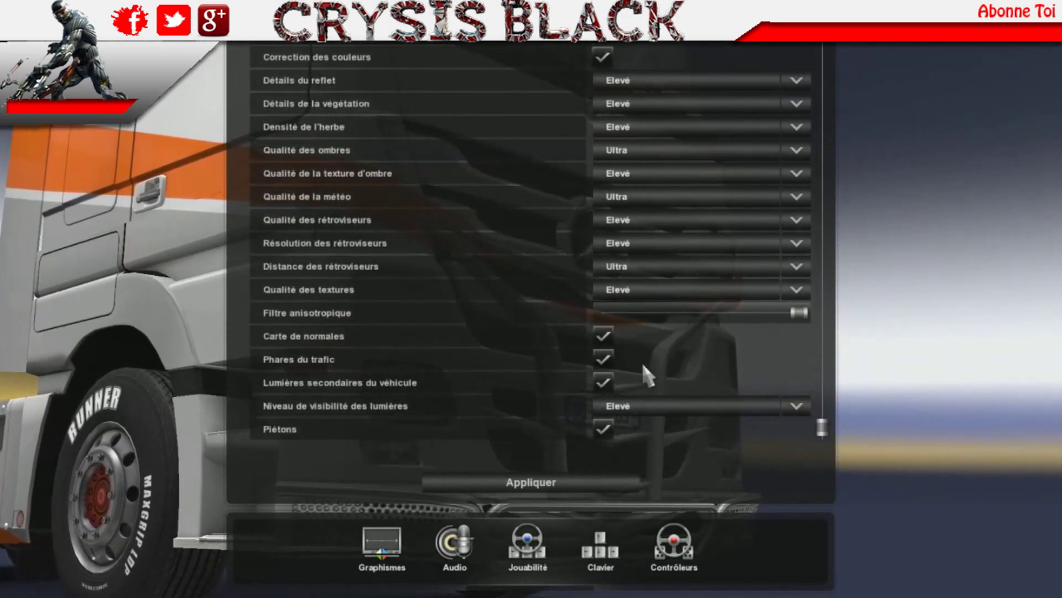
scroll(641, 361, up, 2)
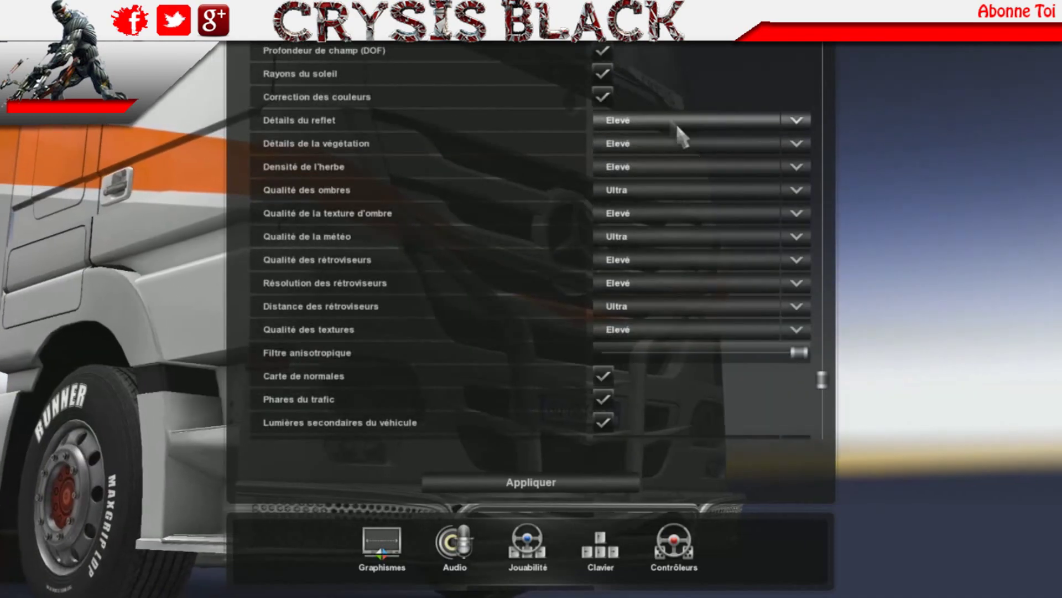
click(670, 122)
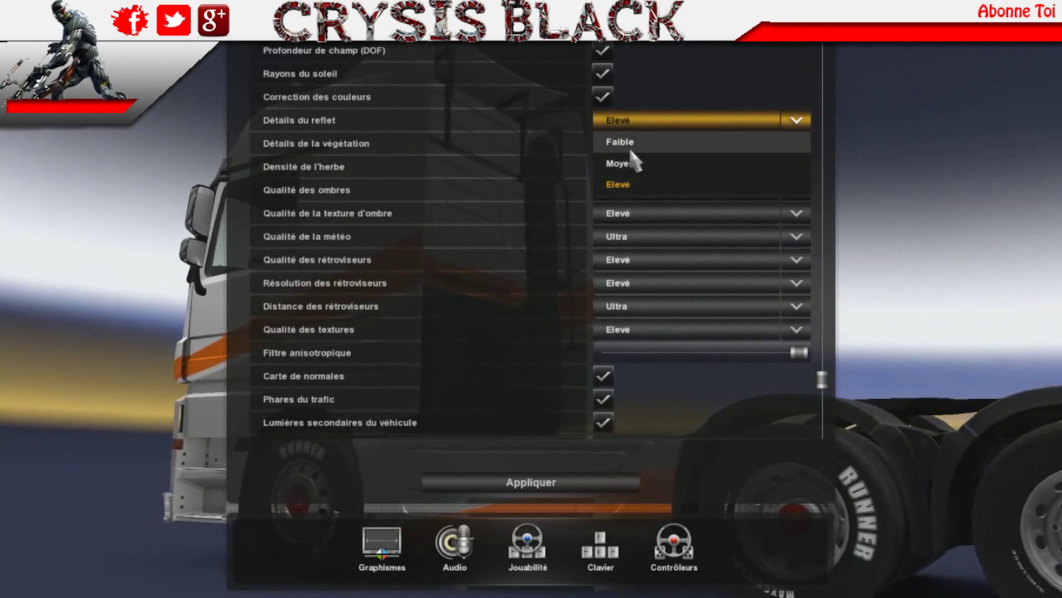
click(525, 148)
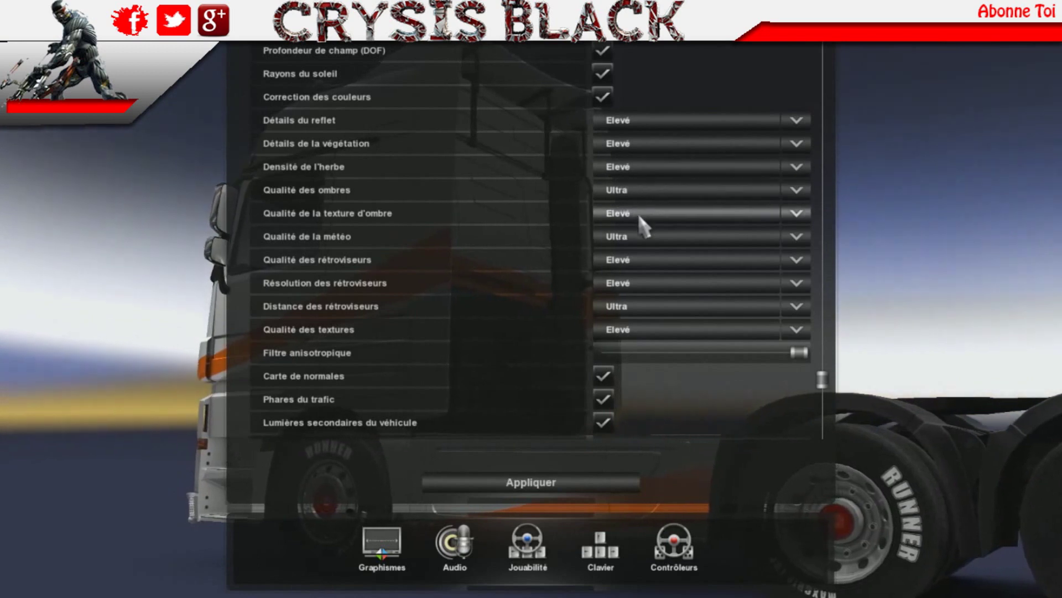
- Examine the "Qualité des ombres" levels from "Désactivé" to "Ultra" without choosing one, and look over the surrounding graphics settings
click(640, 191)
scroll(658, 227, up, 1)
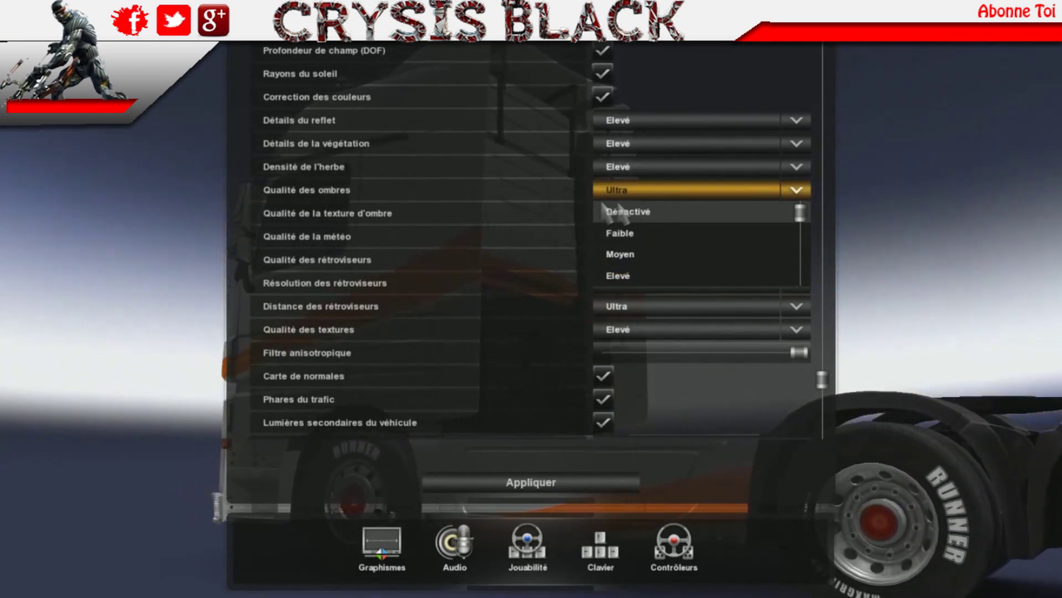
scroll(661, 243, down, 1)
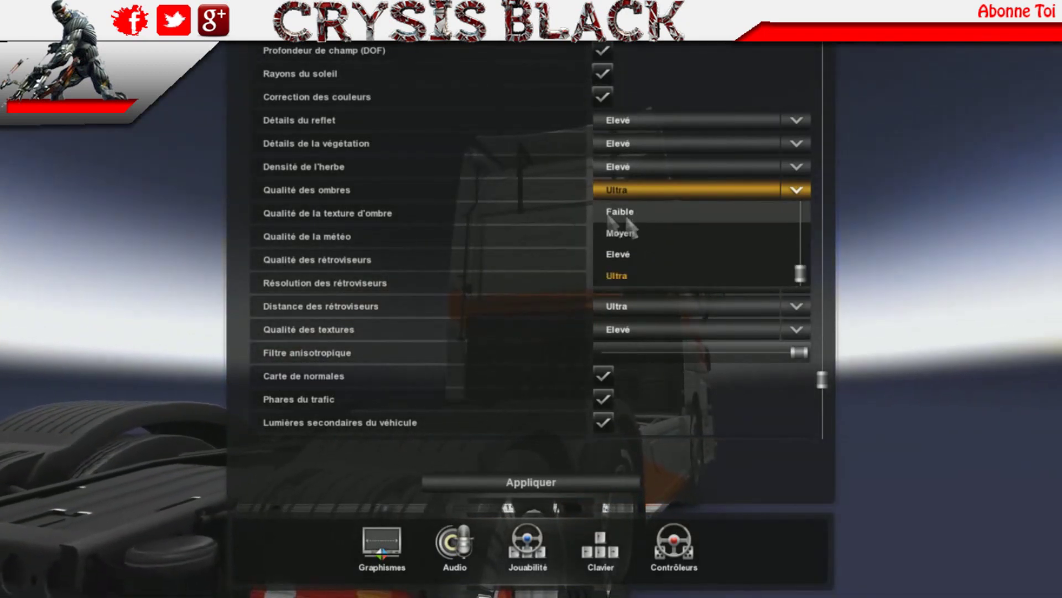
click(487, 227)
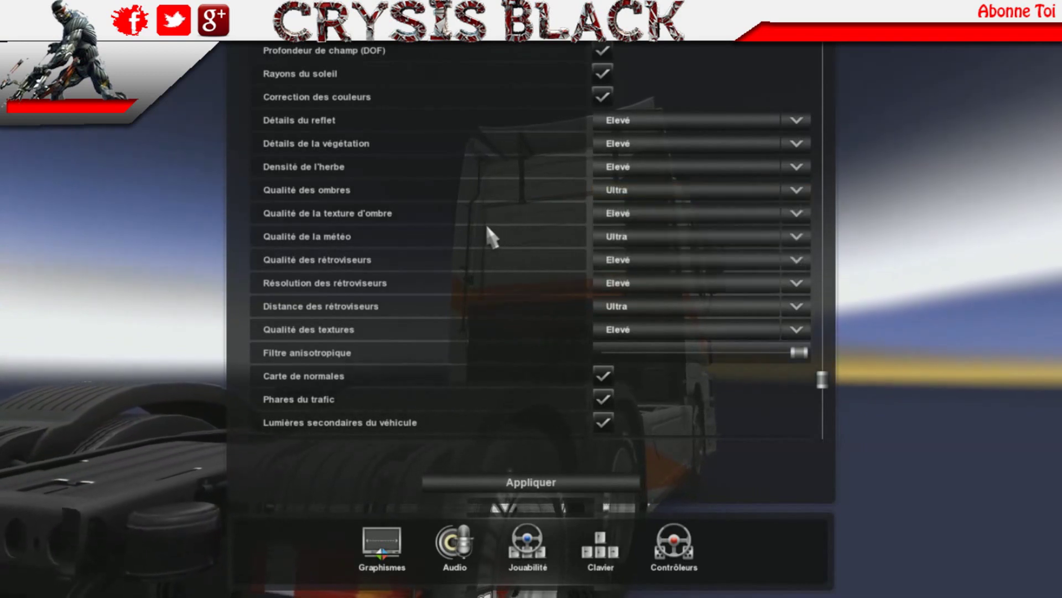
click(614, 189)
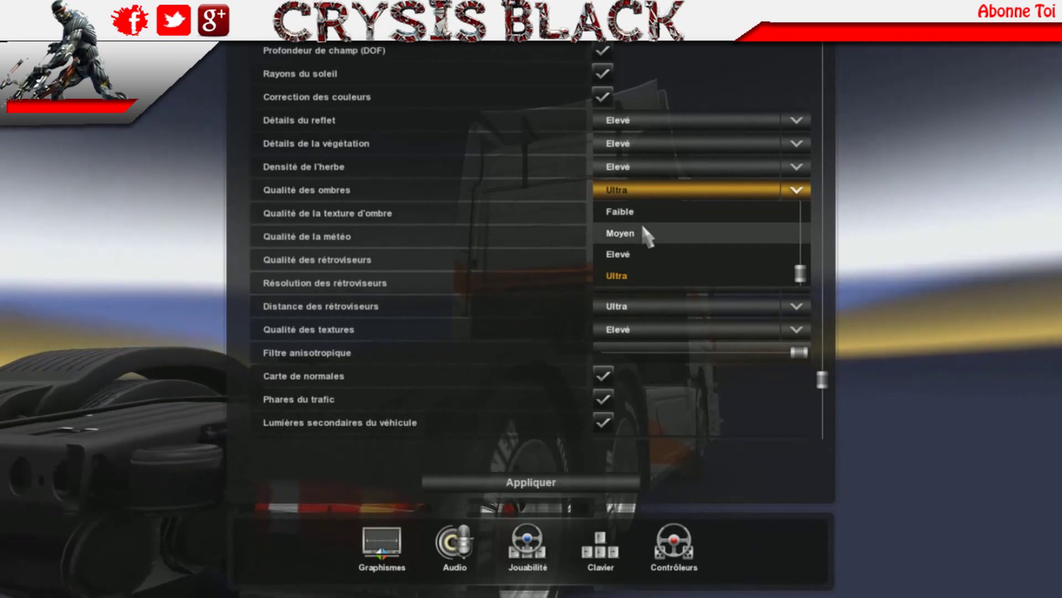
scroll(636, 230, up, 1)
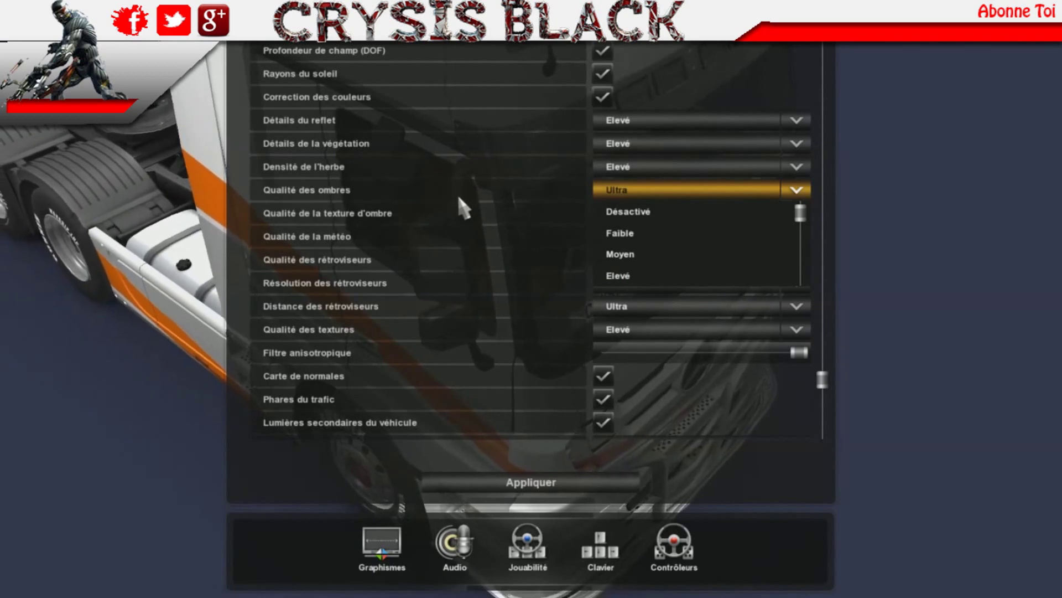
click(486, 225)
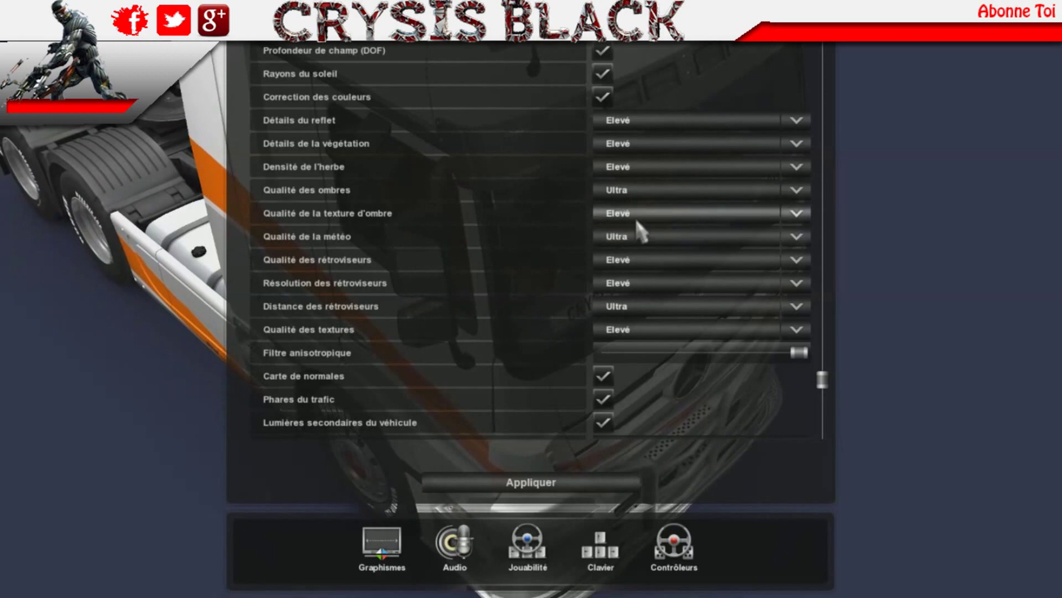
scroll(618, 192, up, 5)
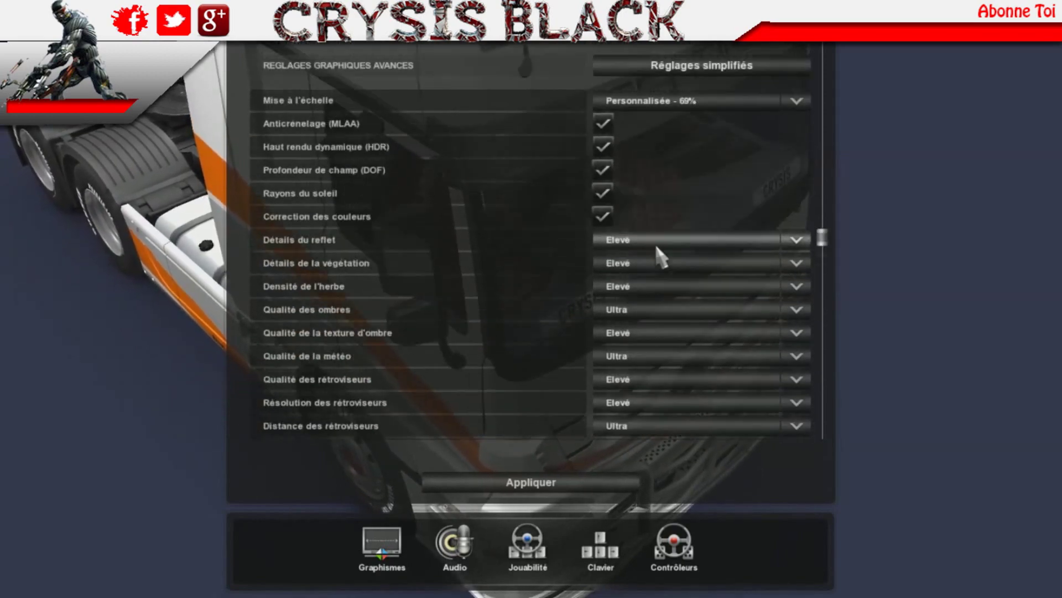
scroll(689, 247, down, 6)
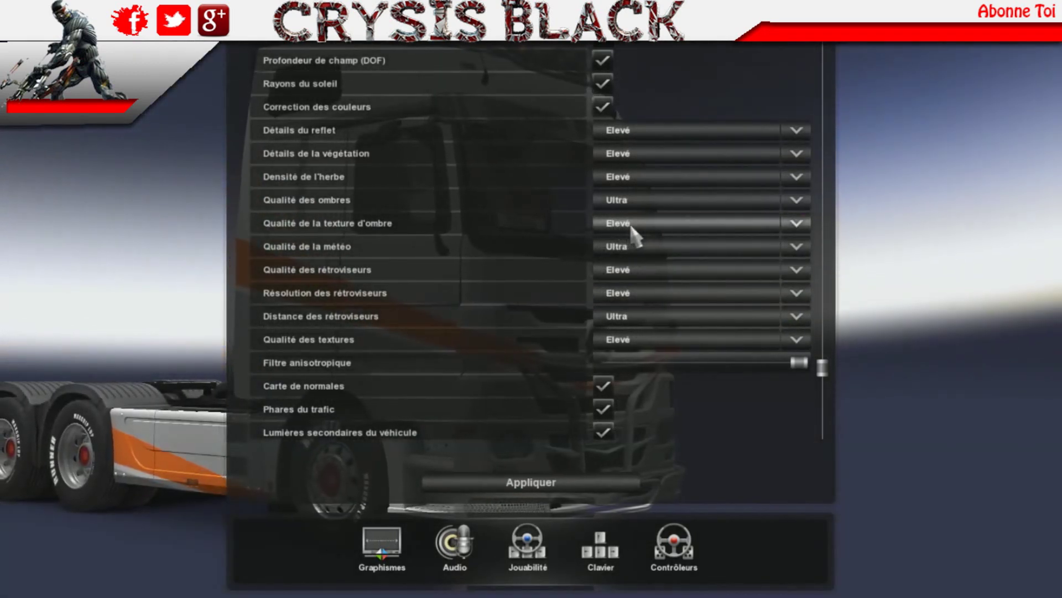
- Check the "Qualité de la texture d'ombre" setting and examine the "Qualité de la météo" levels from "Faible" to "Ultra" without choosing one
click(629, 225)
click(631, 225)
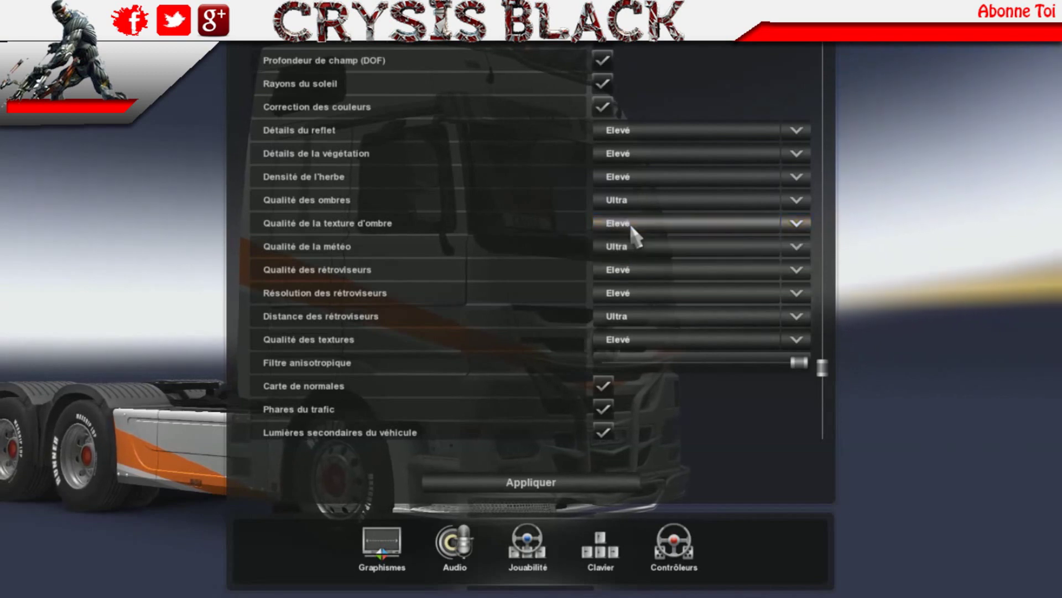
click(655, 247)
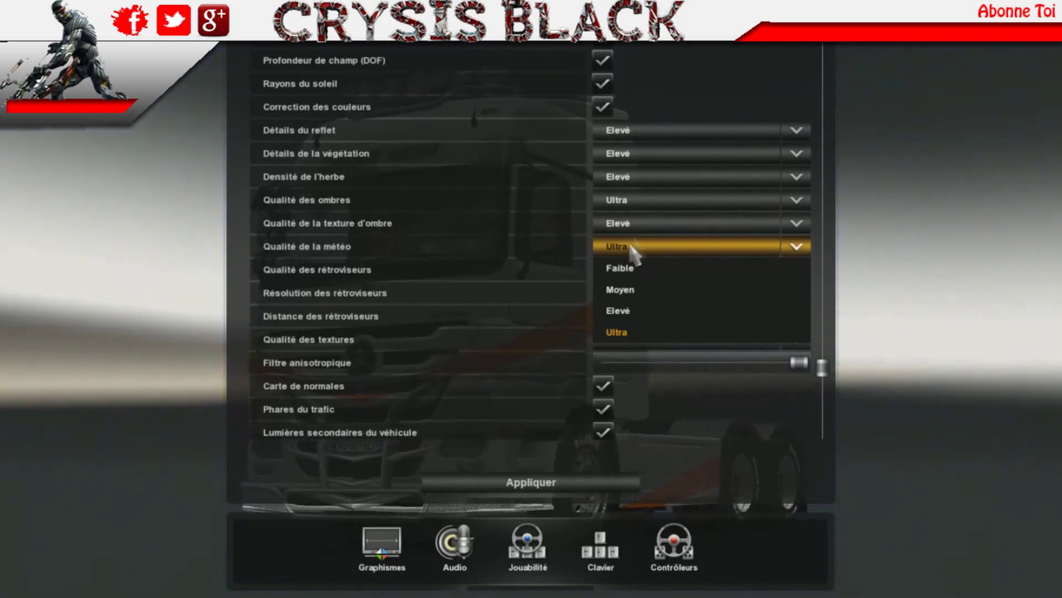
click(563, 297)
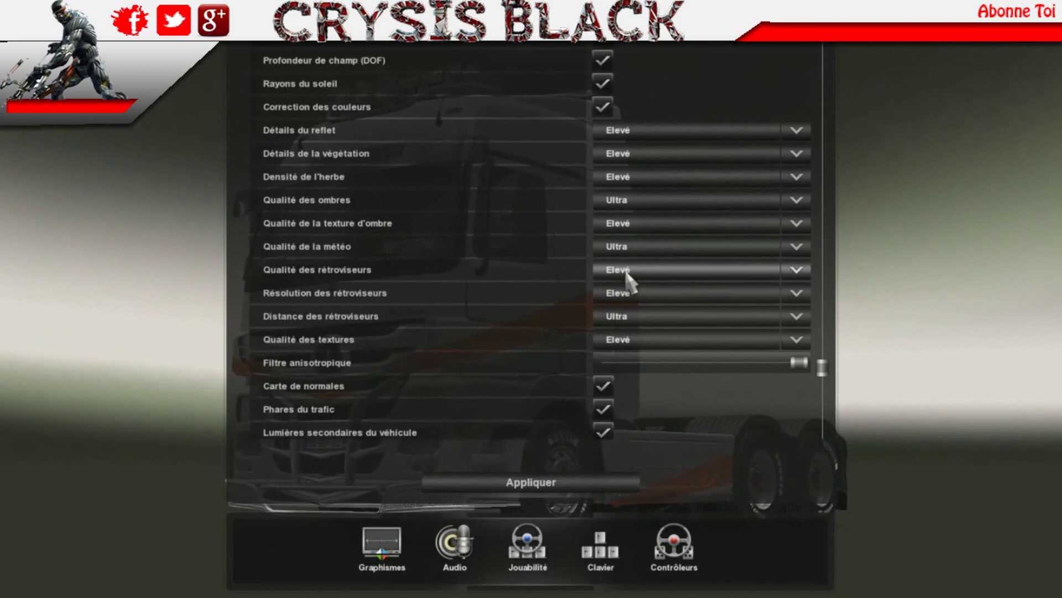
- Examine the "Qualité des rétroviseurs" and "Distance des rétroviseurs" choices without selecting a different level
click(623, 274)
click(578, 327)
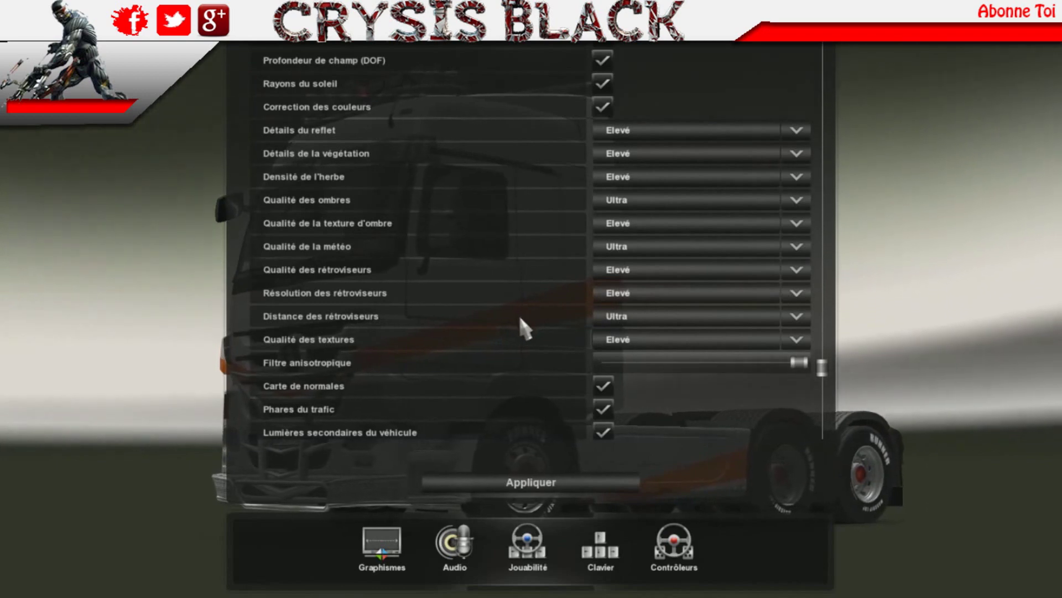
click(612, 318)
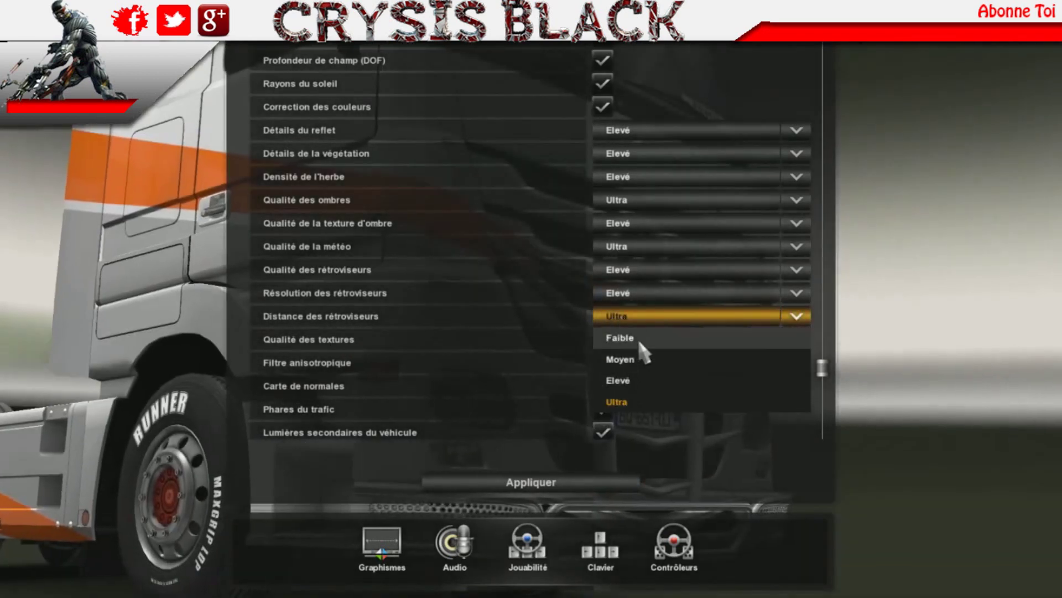
click(636, 343)
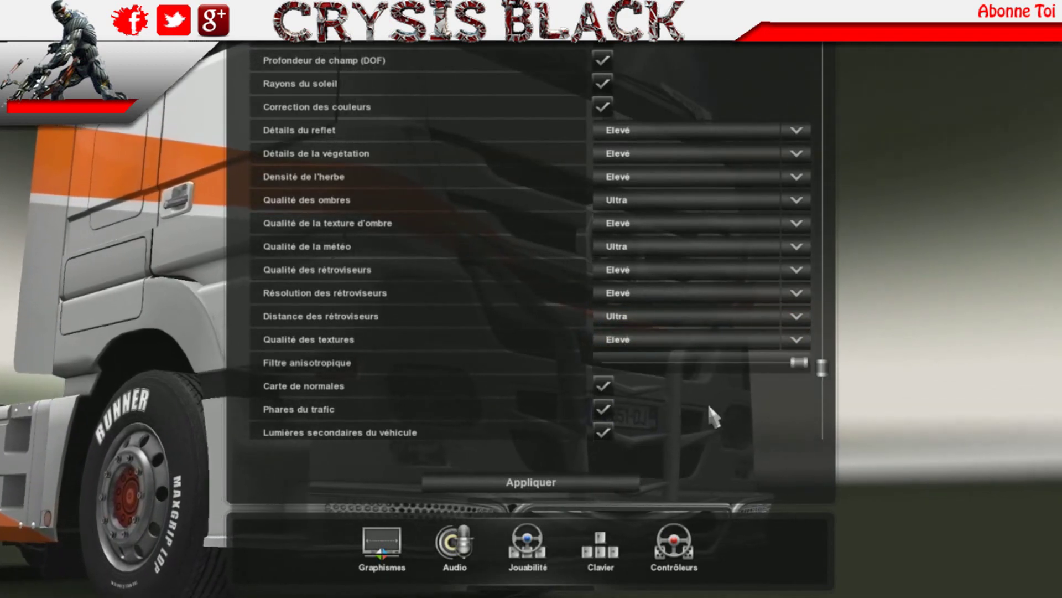
- Look over the traffic and vehicle light options and examine the "Niveau de visibilité des lumières" levels without choosing a new one
scroll(708, 401, down, 1)
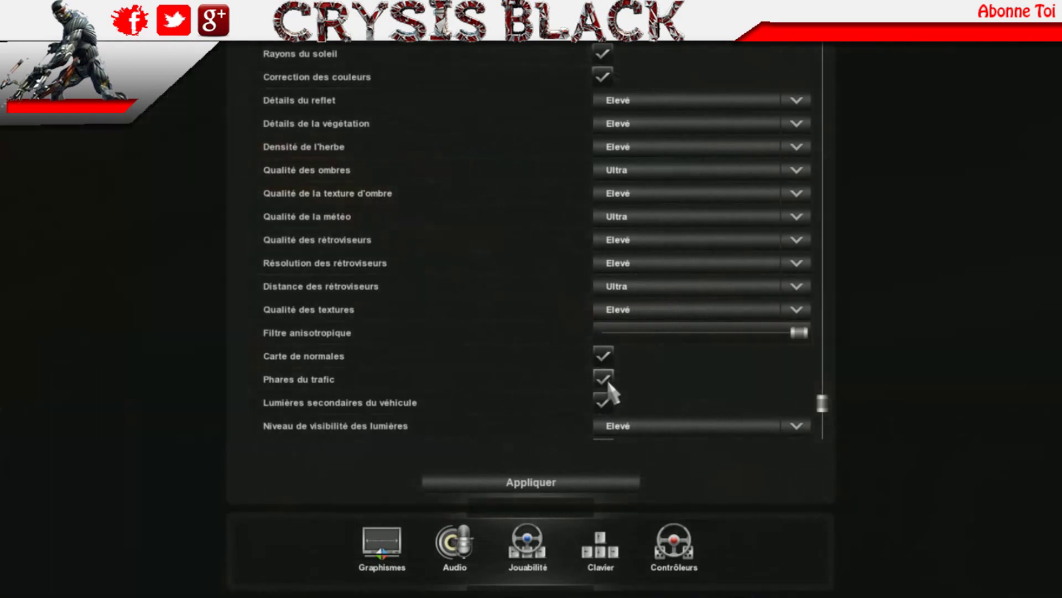
click(606, 380)
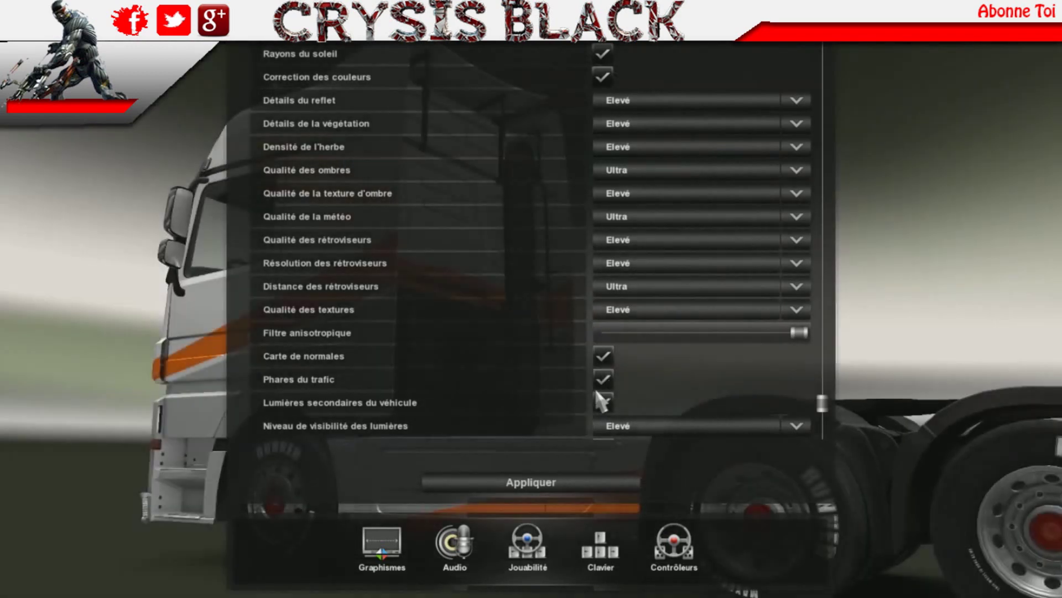
scroll(617, 385, down, 1)
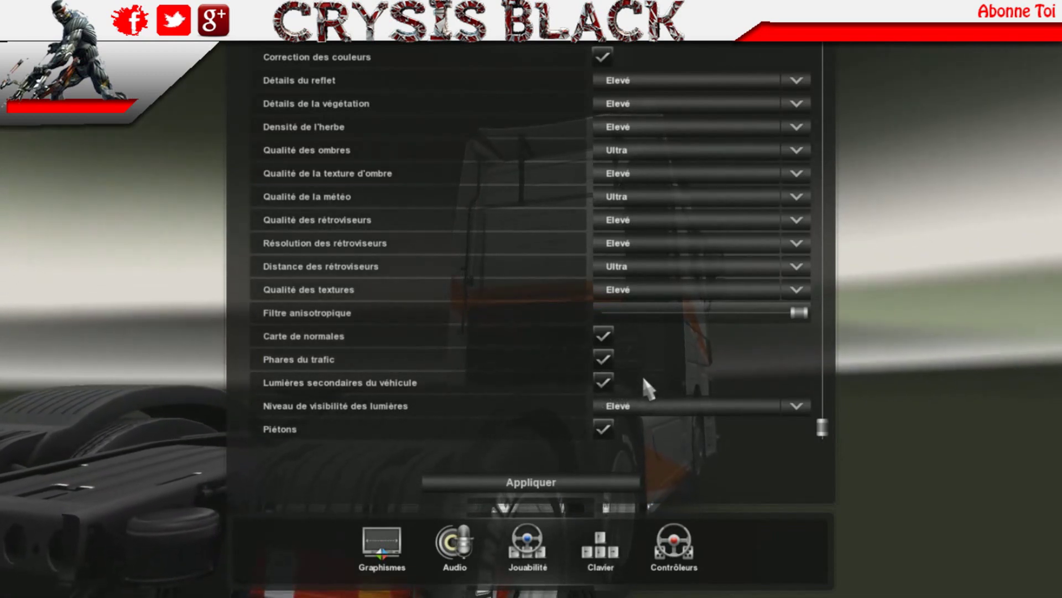
click(622, 409)
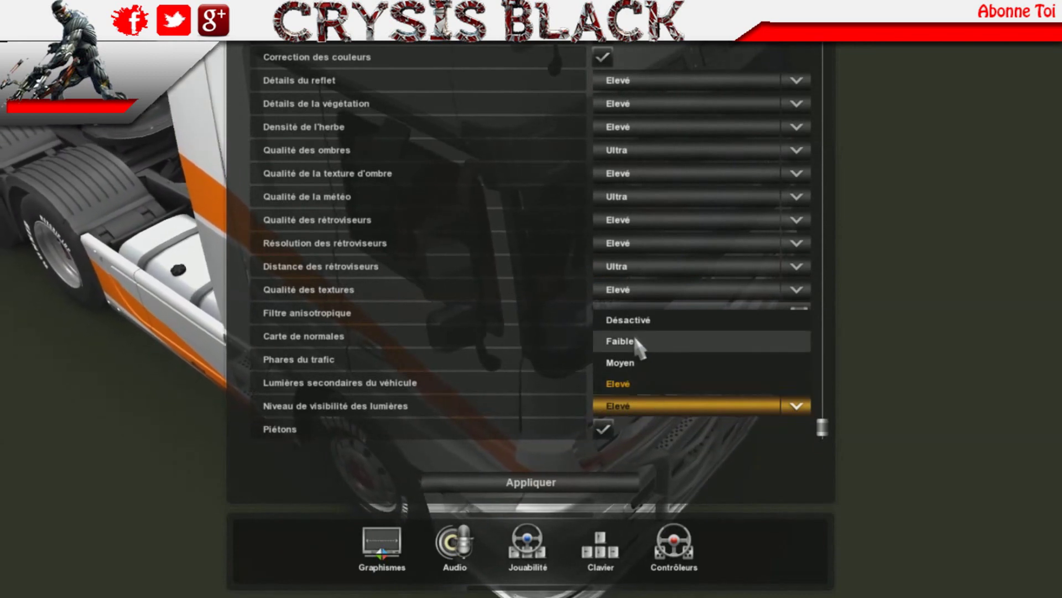
click(536, 322)
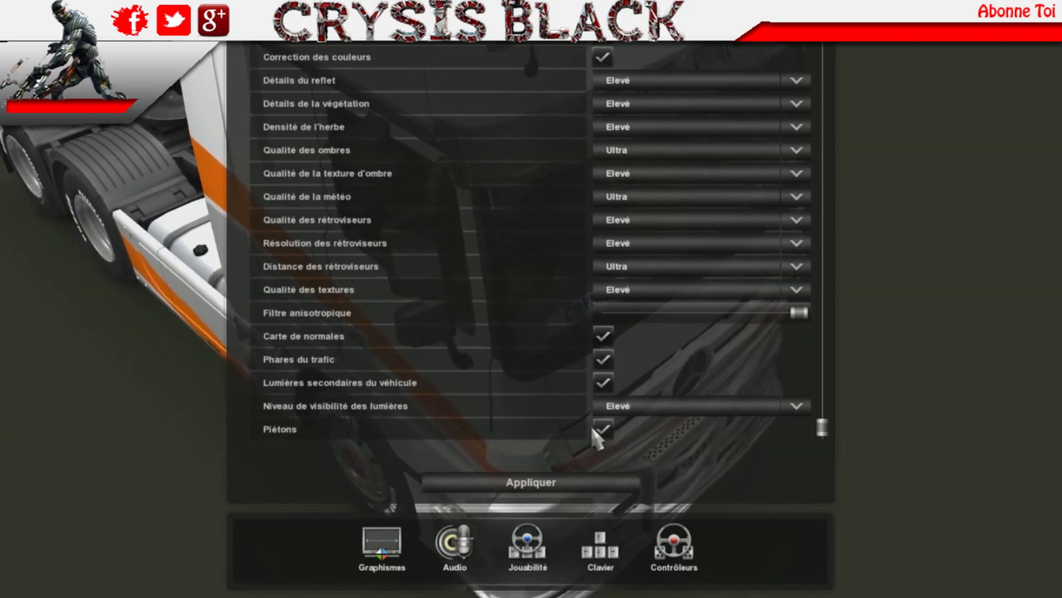
- Return to the display settings and examine the "Mise à l'échelle" percentages without selecting another value
scroll(573, 384, up, 5)
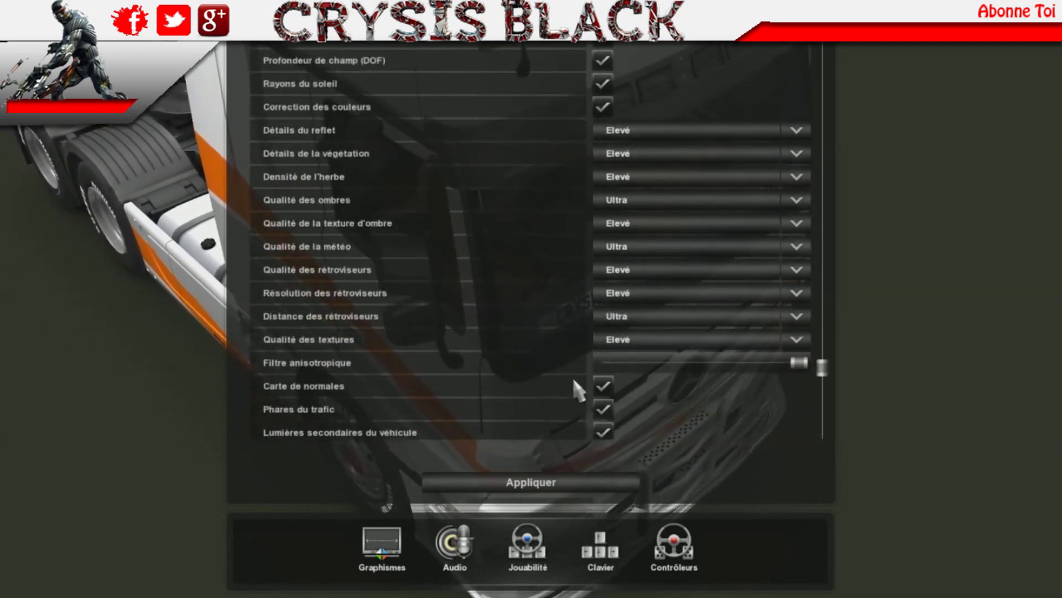
scroll(567, 385, up, 2)
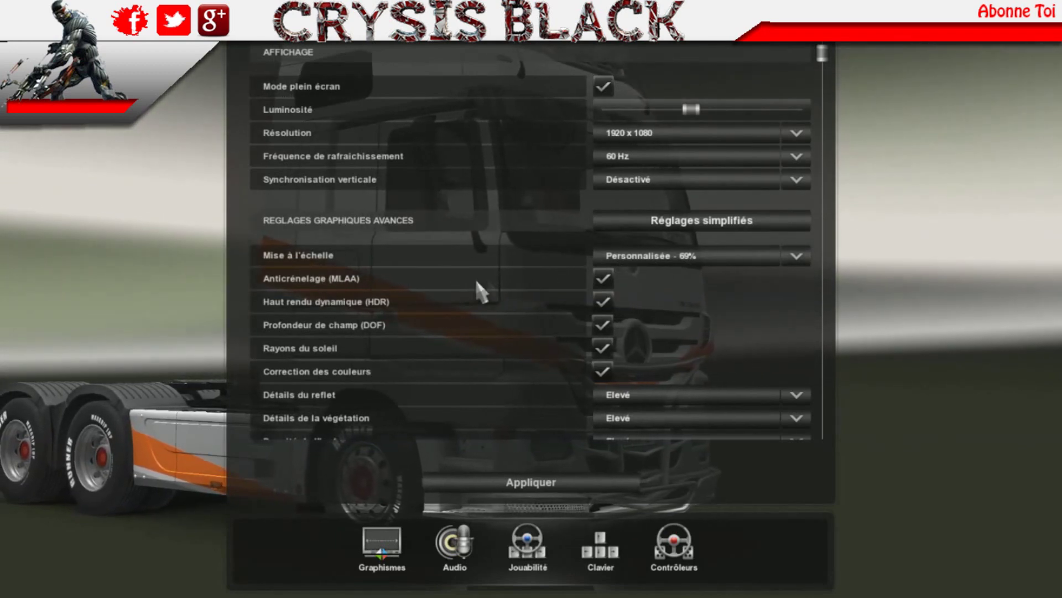
click(622, 257)
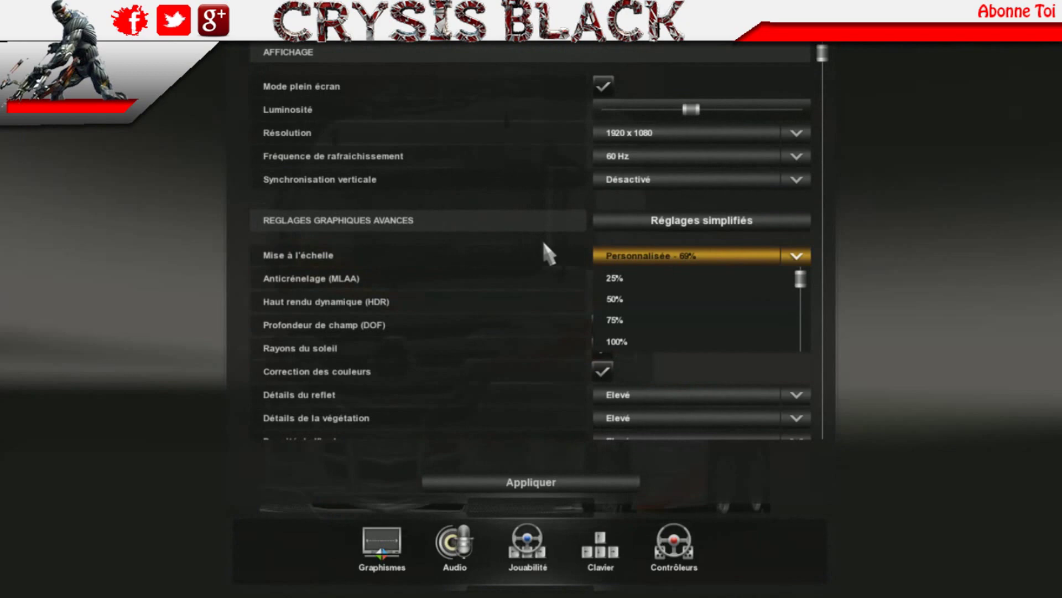
click(542, 240)
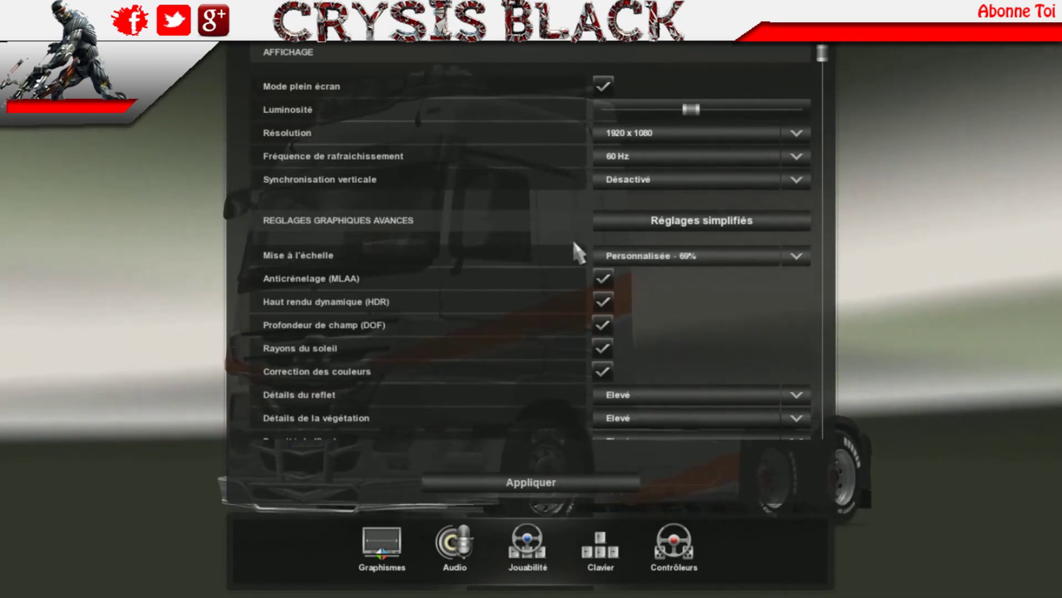
click(634, 258)
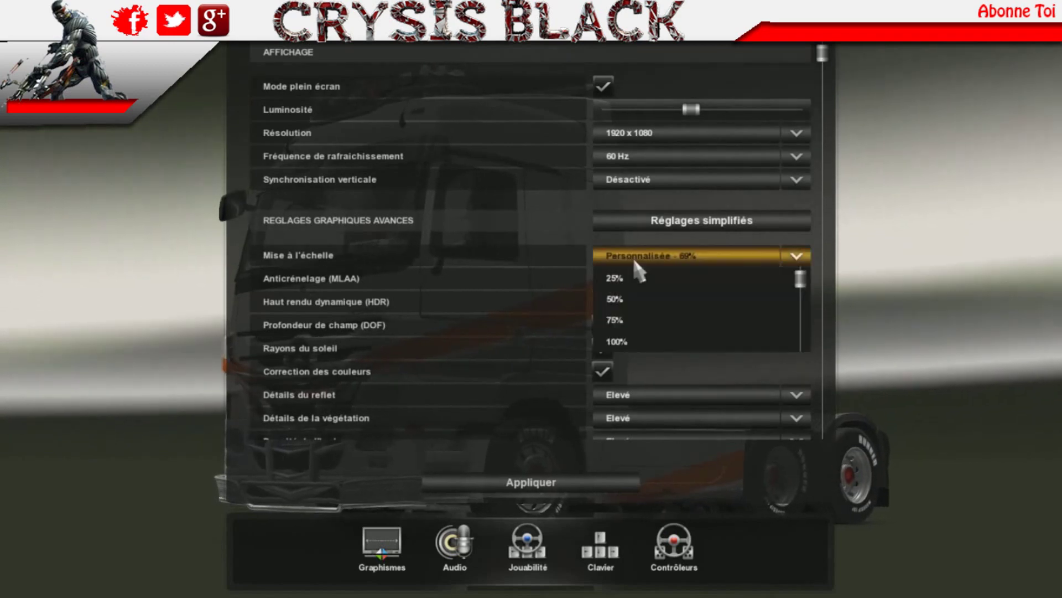
click(548, 240)
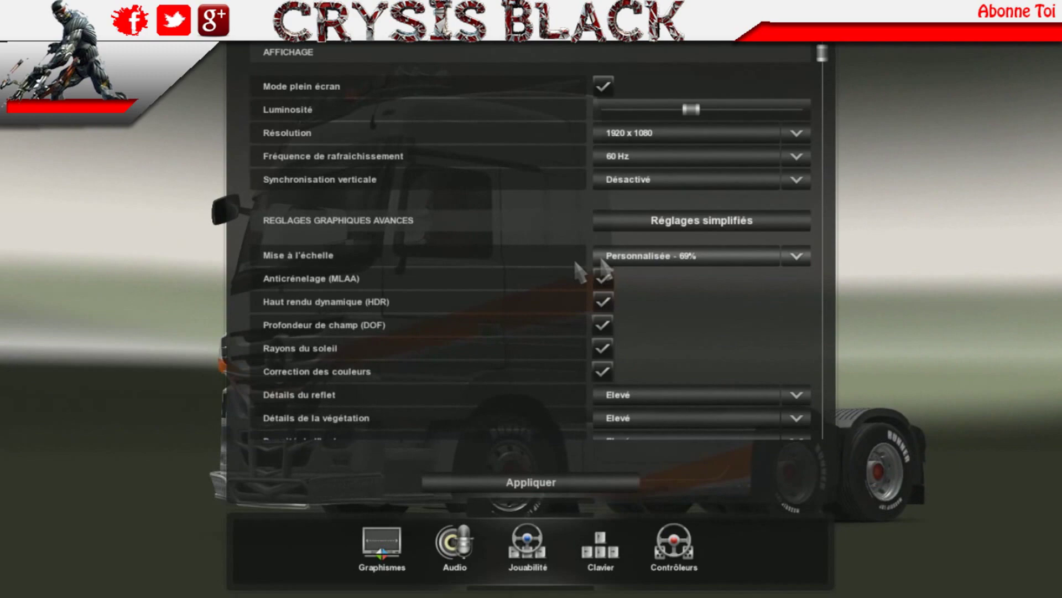
- Review the advanced graphics settings from "Mise à l'échelle" down to "Niveau de visibilité des lumières" and return to the display settings
scroll(570, 288, down, 3)
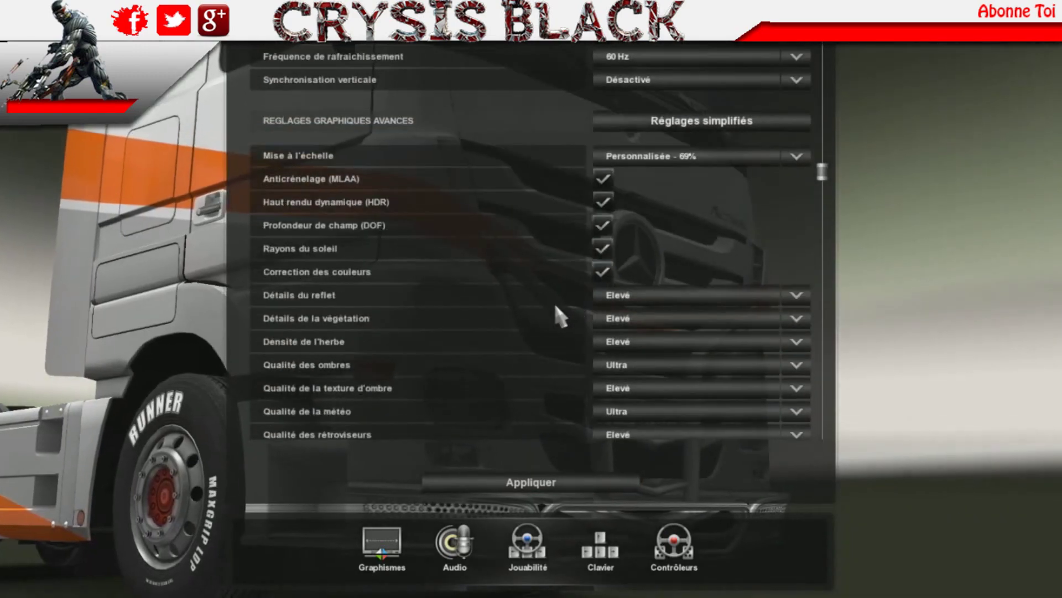
scroll(562, 288, down, 2)
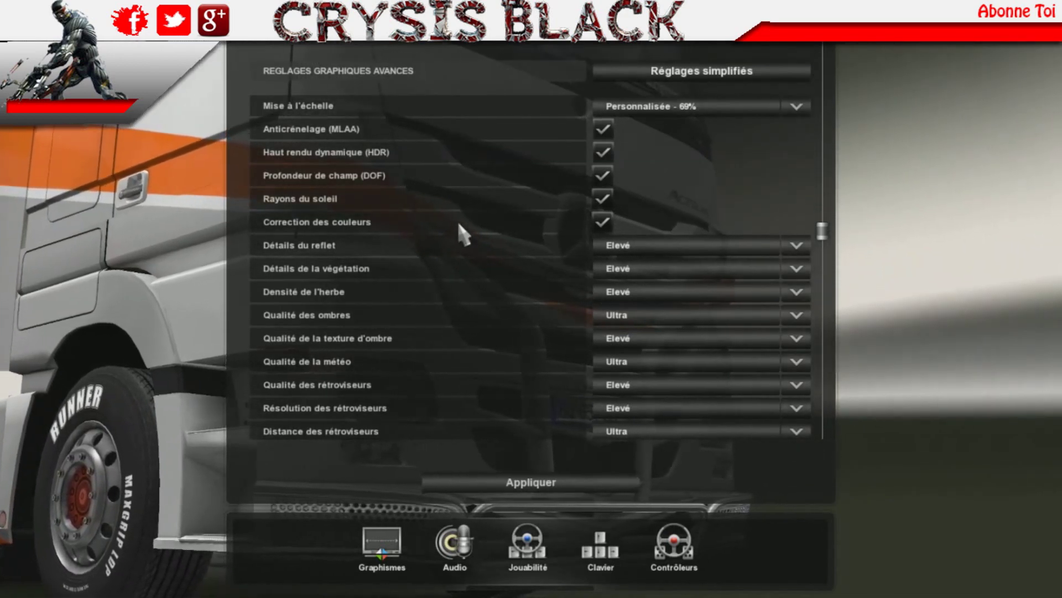
scroll(525, 255, down, 7)
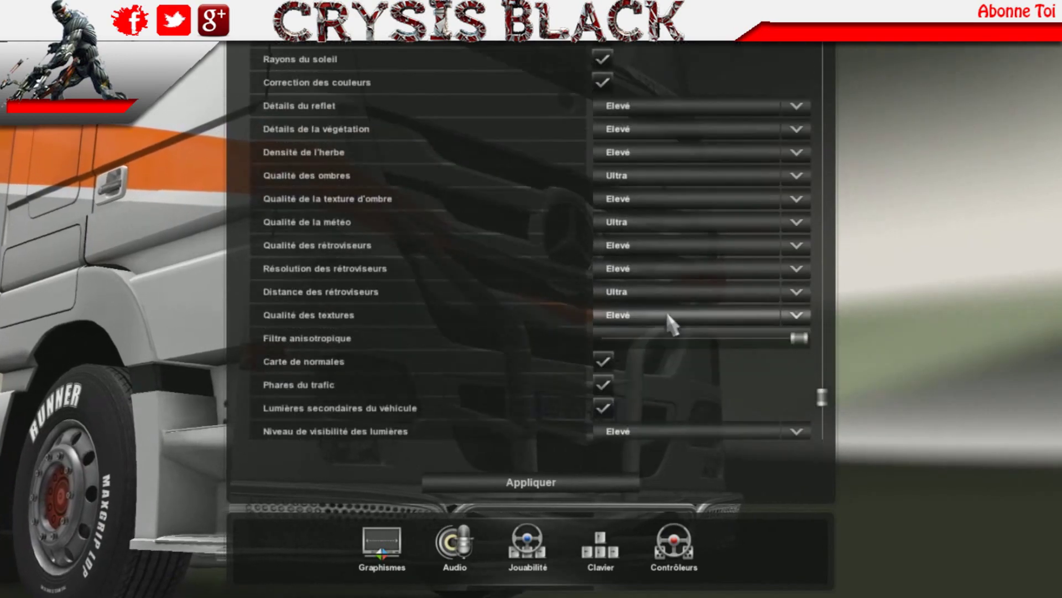
scroll(749, 367, up, 7)
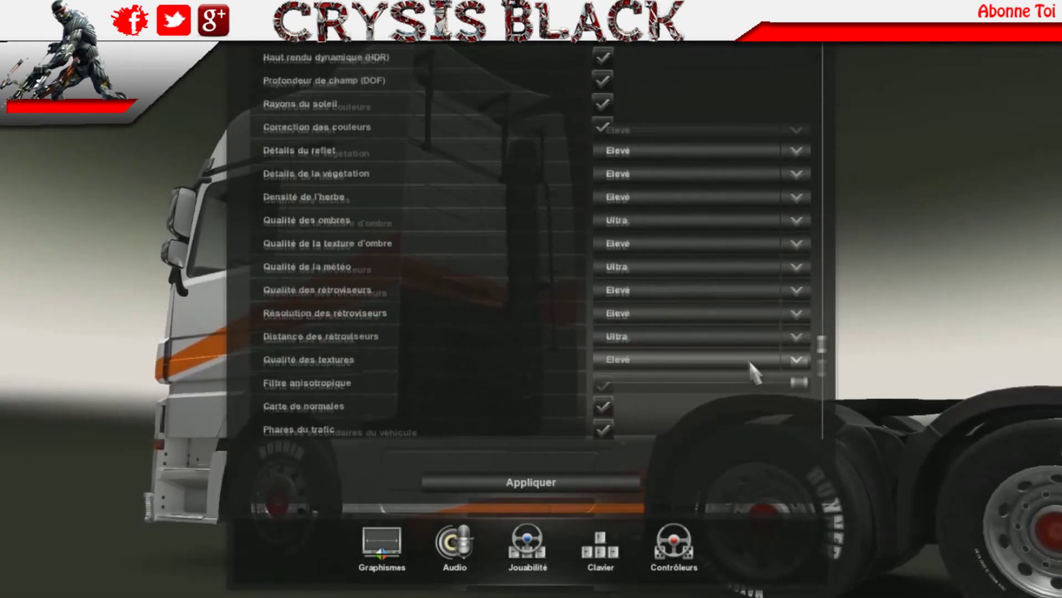
scroll(526, 244, up, 4)
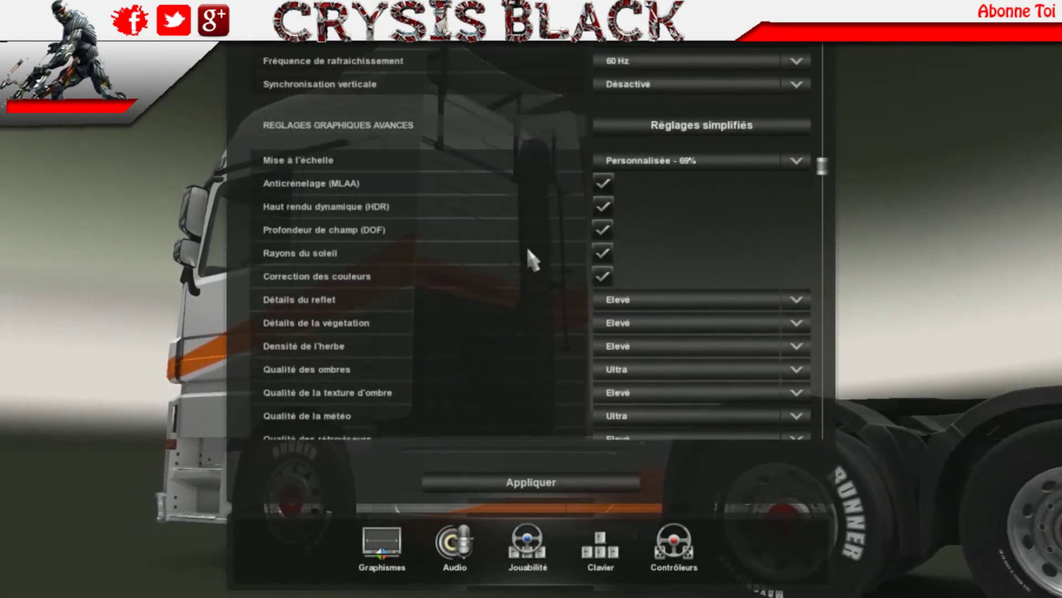
scroll(684, 276, down, 5)
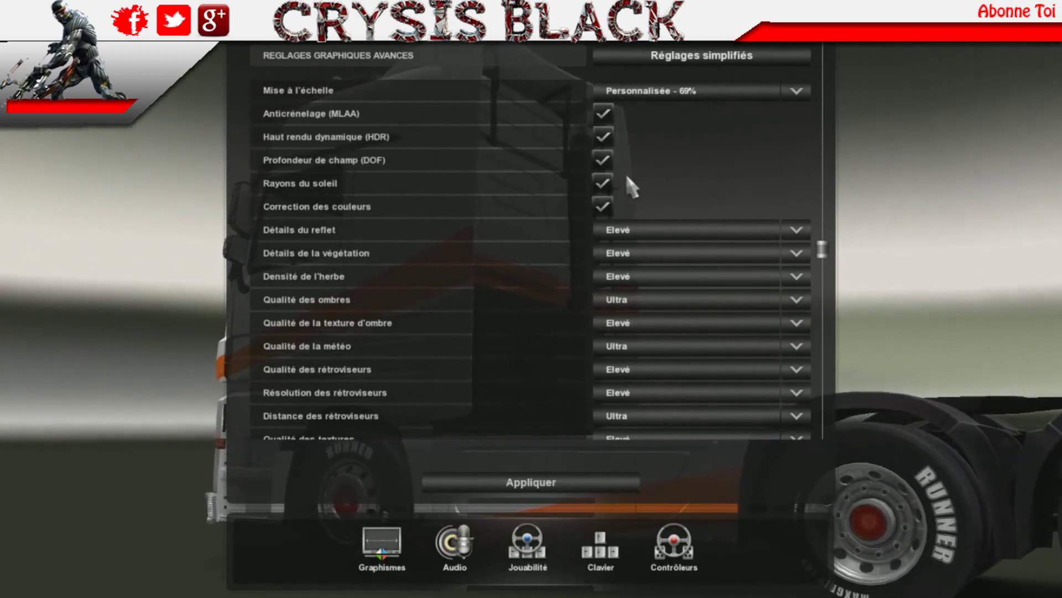
scroll(753, 166, up, 2)
scroll(736, 210, up, 1)
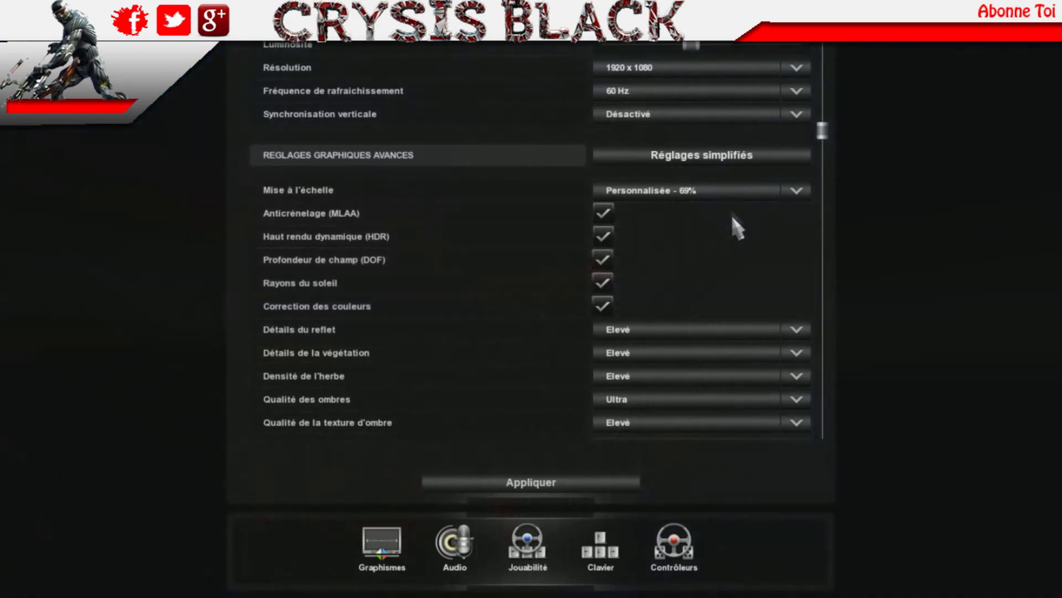
scroll(768, 198, down, 3)
scroll(700, 259, down, 4)
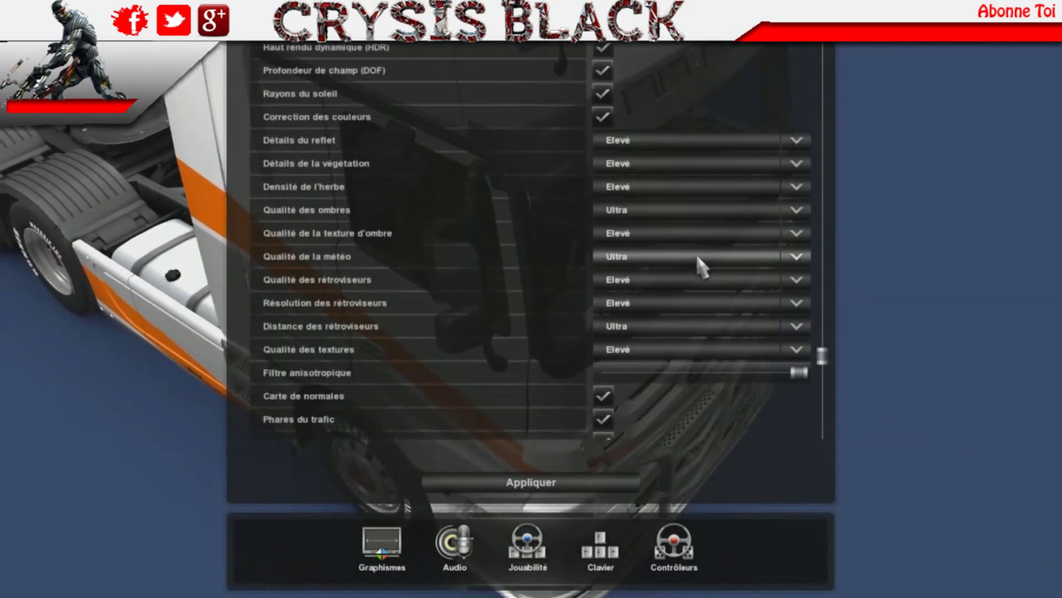
scroll(685, 274, down, 1)
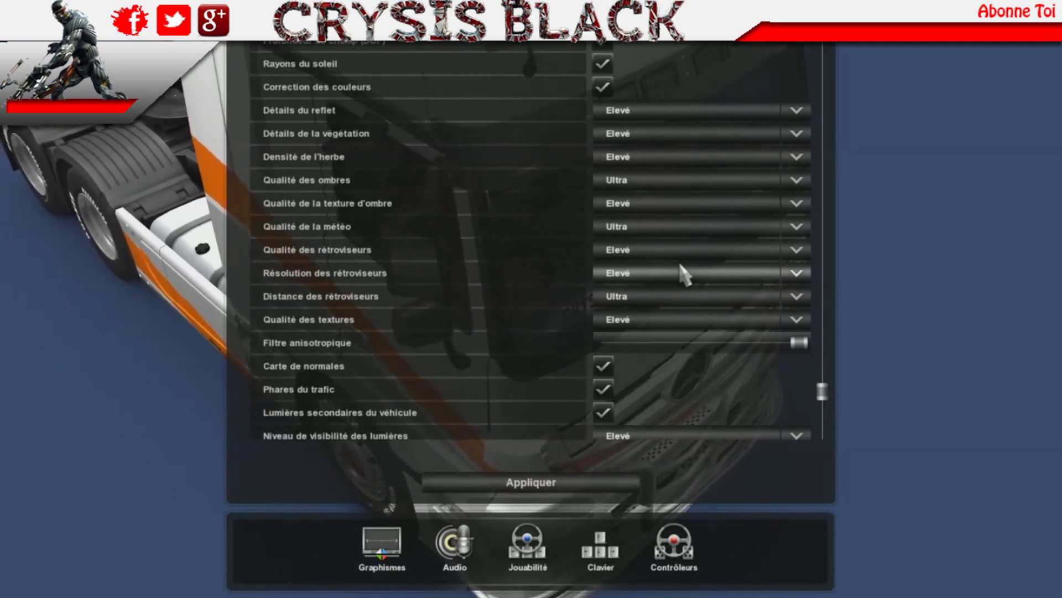
scroll(685, 273, up, 3)
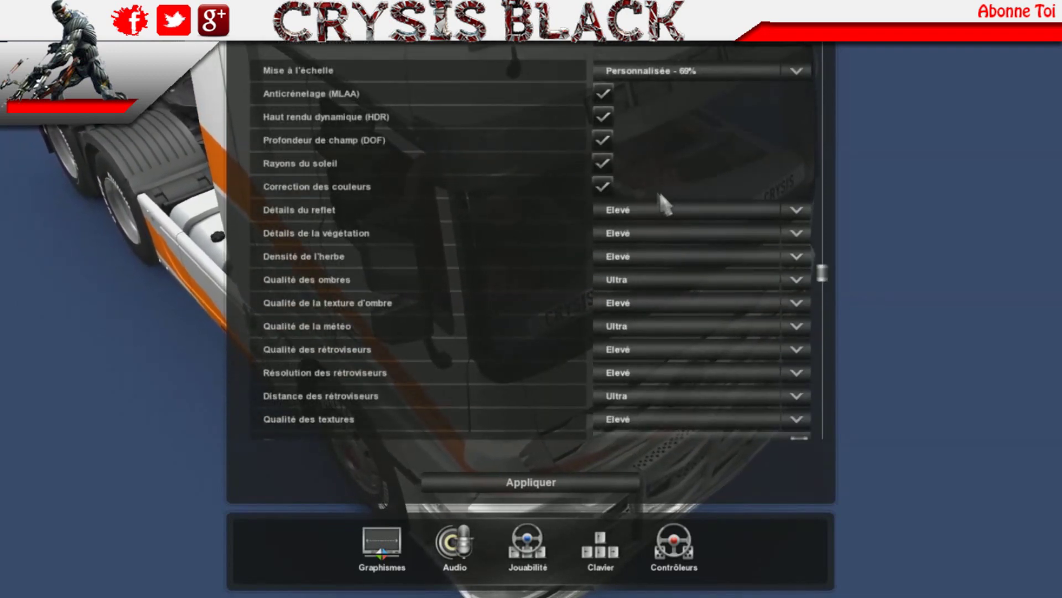
scroll(645, 186, up, 3)
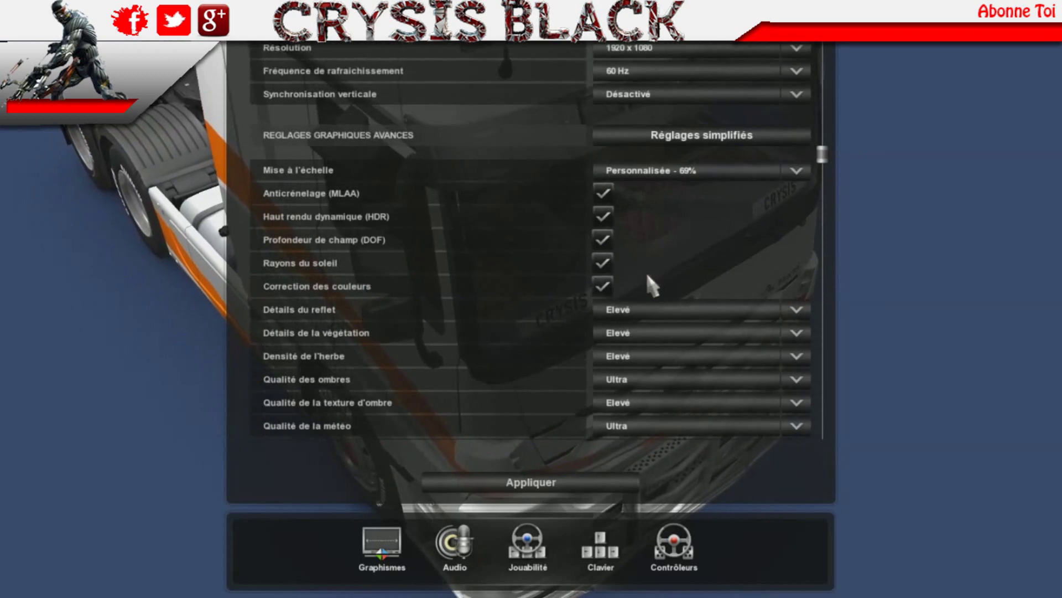
scroll(647, 276, up, 2)
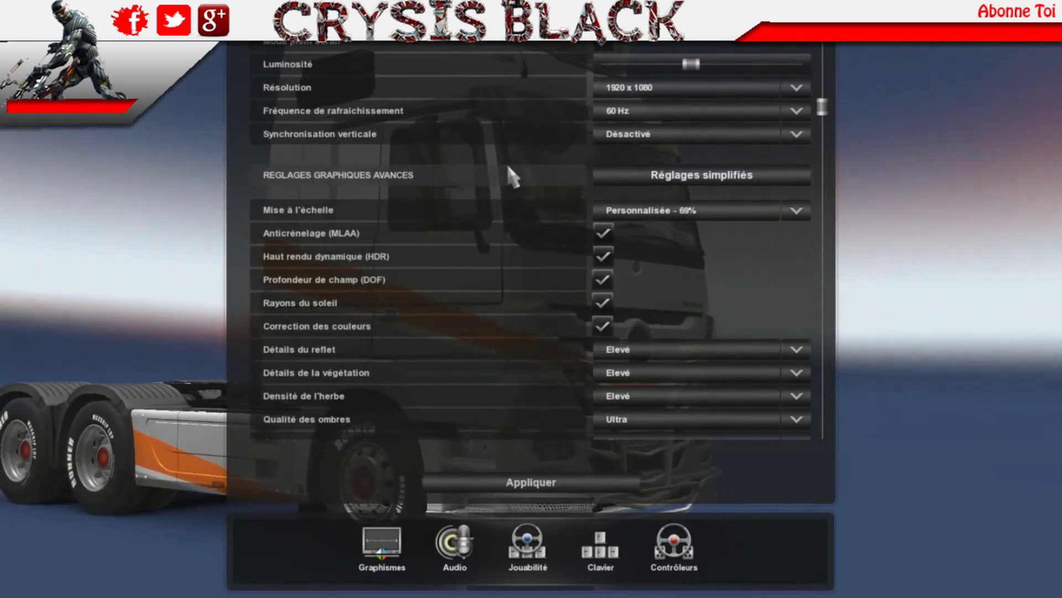
scroll(731, 171, up, 3)
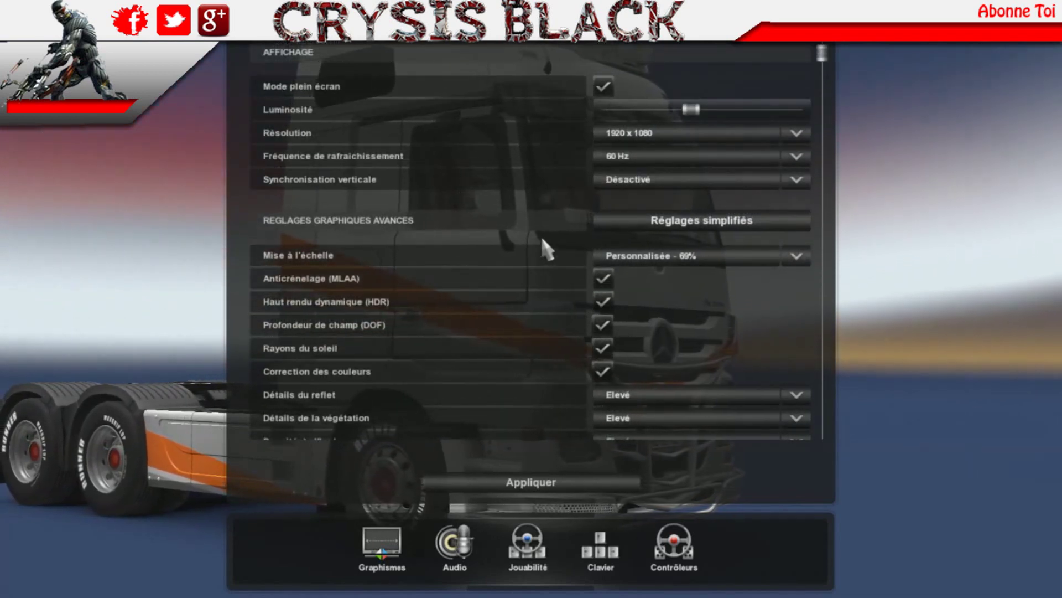
- Resume the game, view the scene from the truck's interior camera, and return to the main menu
key(Escape)
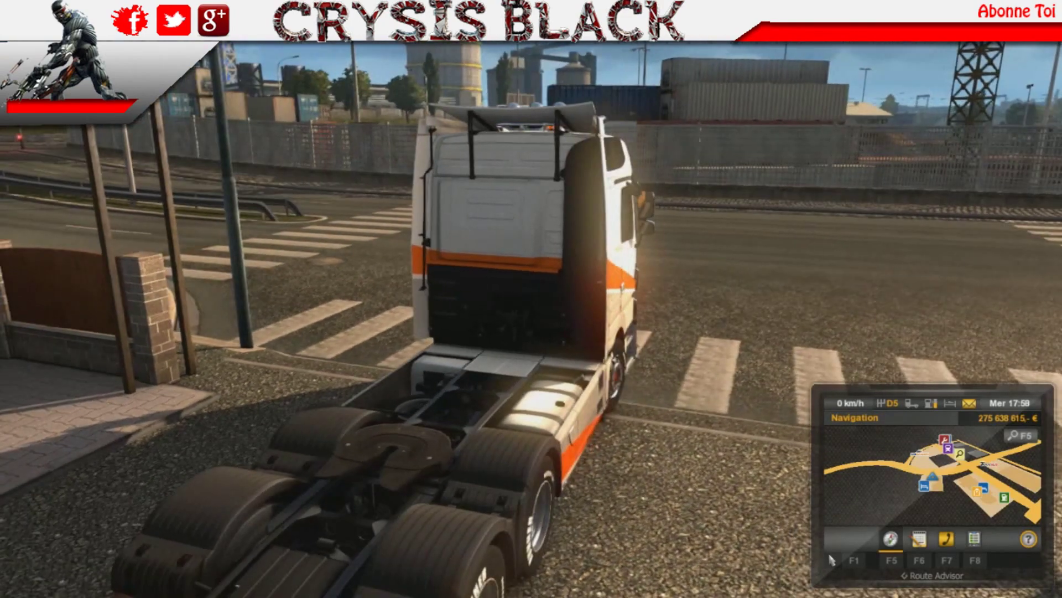
key(1)
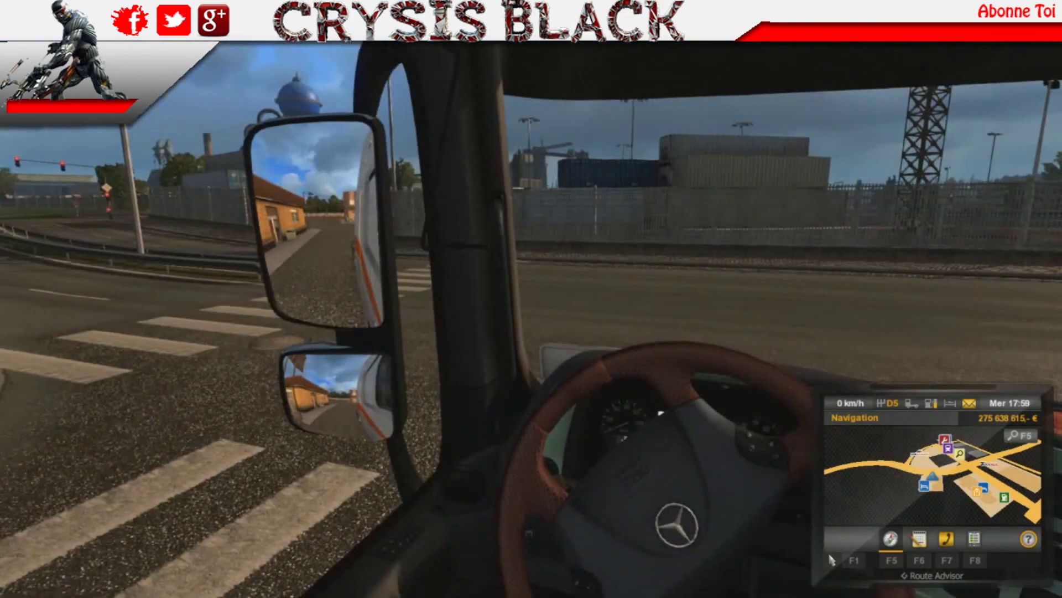
key(Escape)
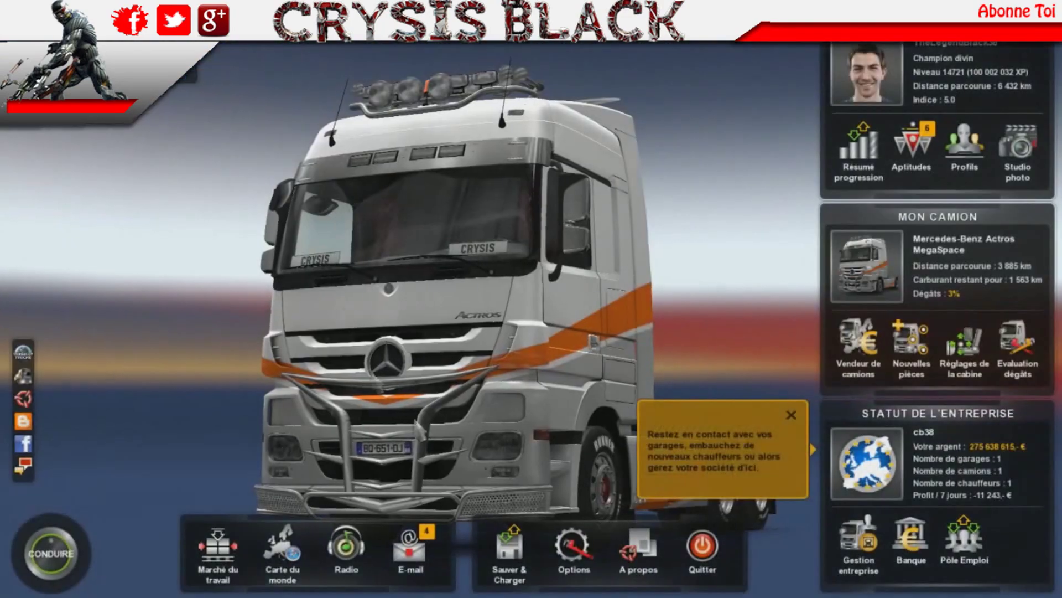
- Set "Mise à l'échelle" to 50% in the graphics options, apply it and keep the new display settings
click(574, 548)
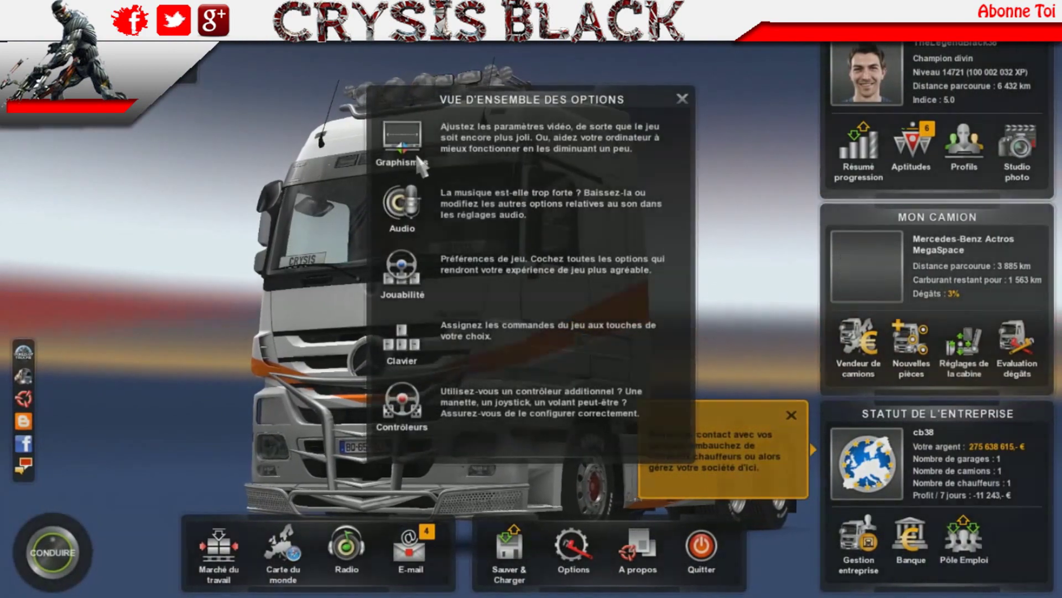
key(Escape)
click(689, 255)
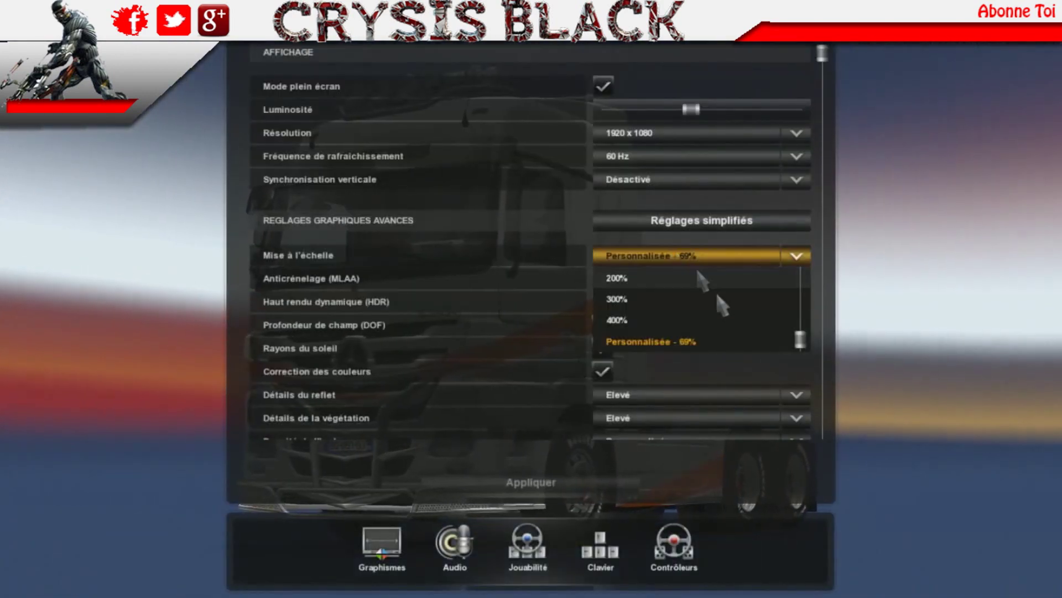
scroll(650, 313, up, 6)
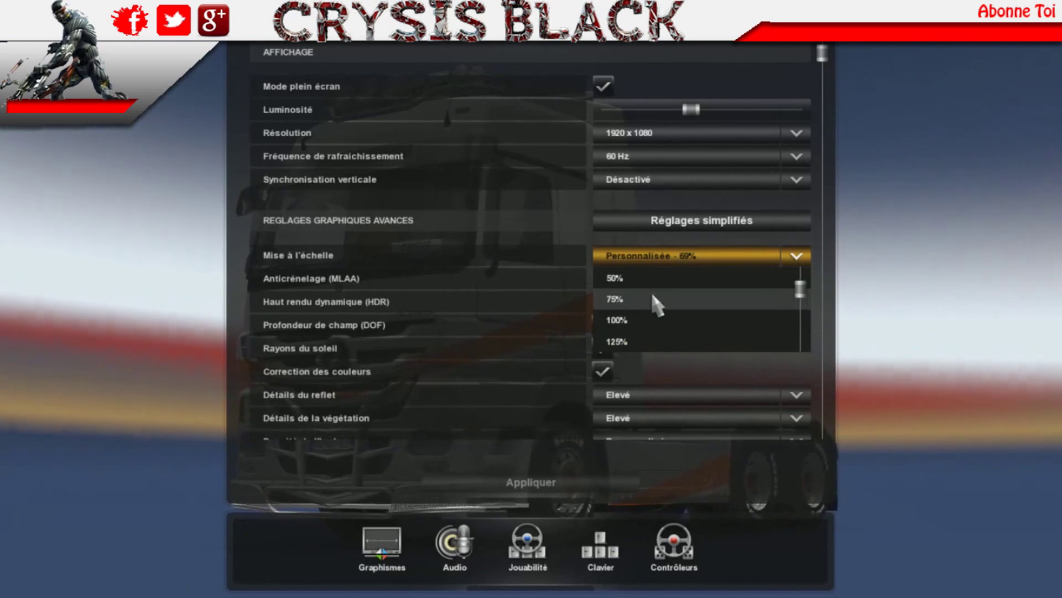
click(648, 297)
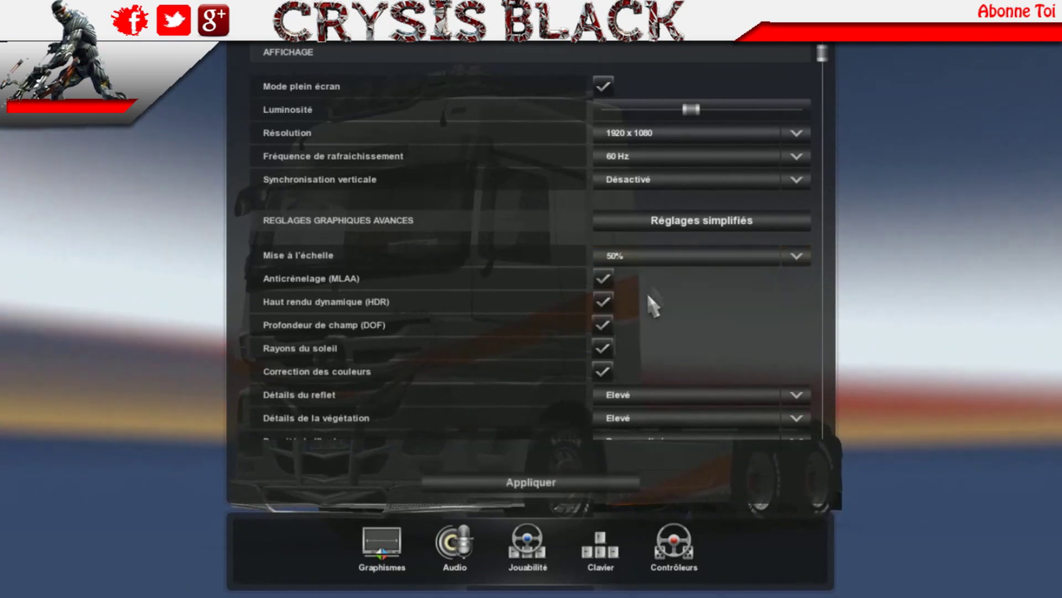
click(539, 487)
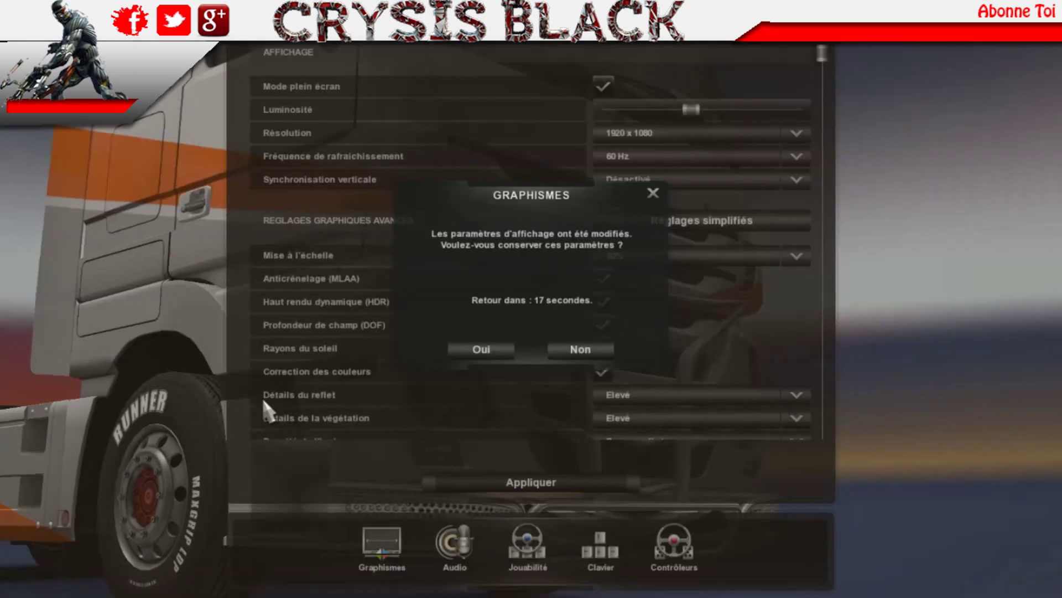
click(482, 347)
- Resume the game and compare the scene from the exterior chase camera and the interior camera
key(Escape)
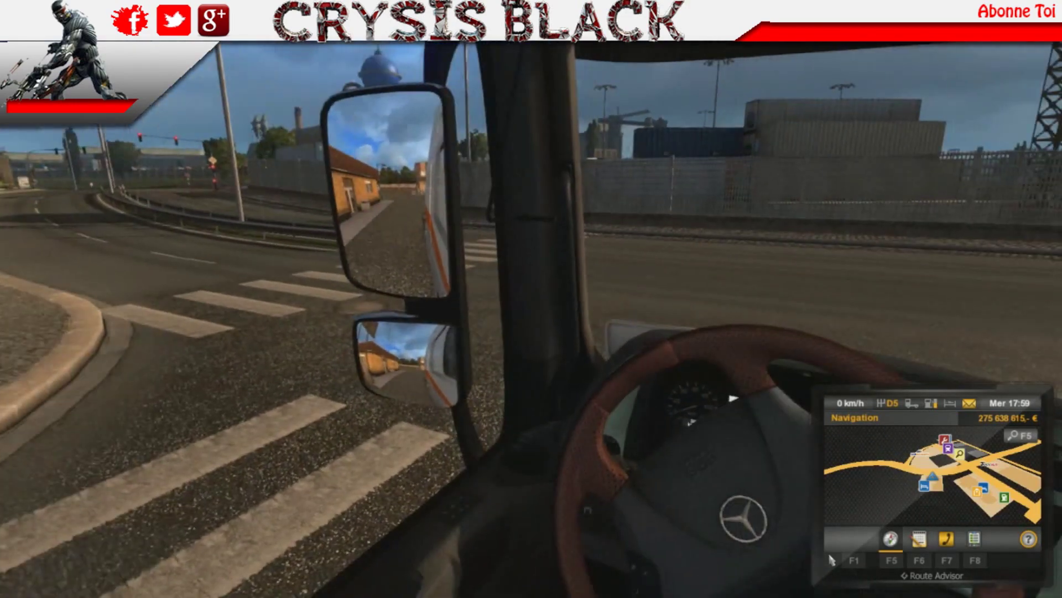
key(2)
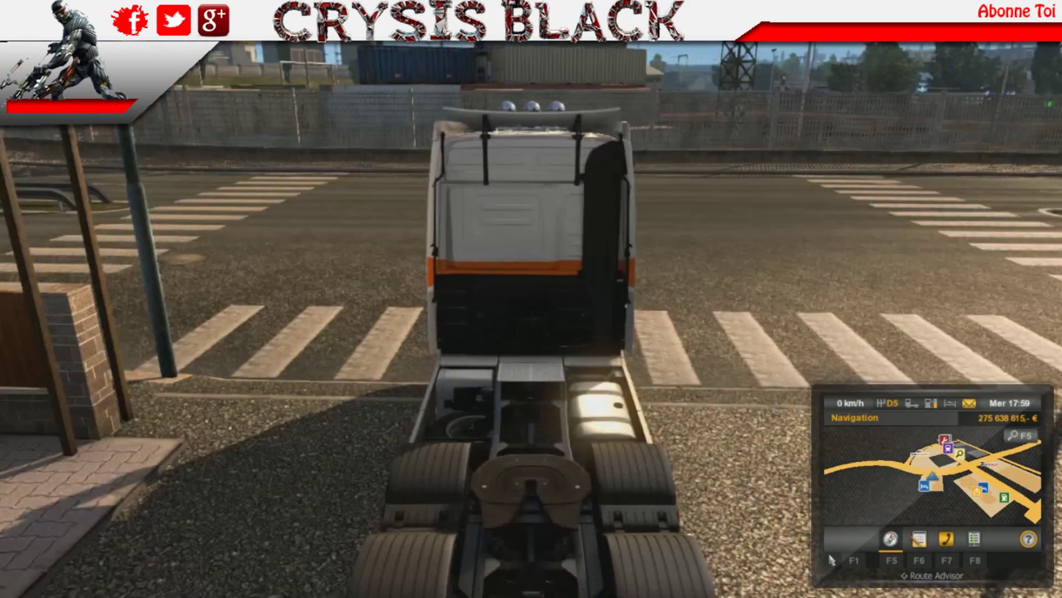
key(1)
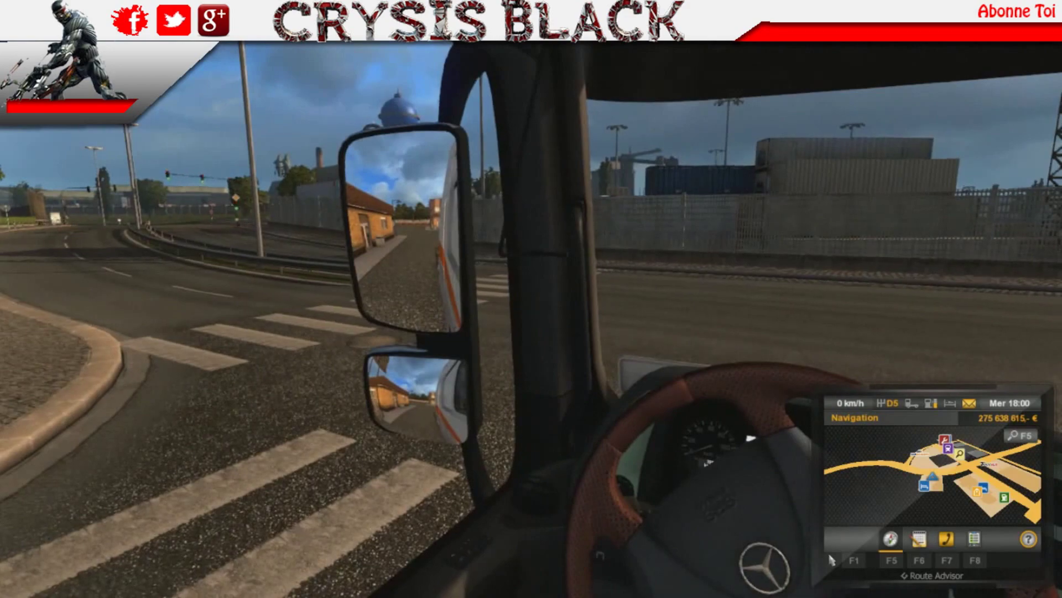
- Drive the truck out onto the road beside the fence and straight on through the traffic-light intersection in interior view
key(w)
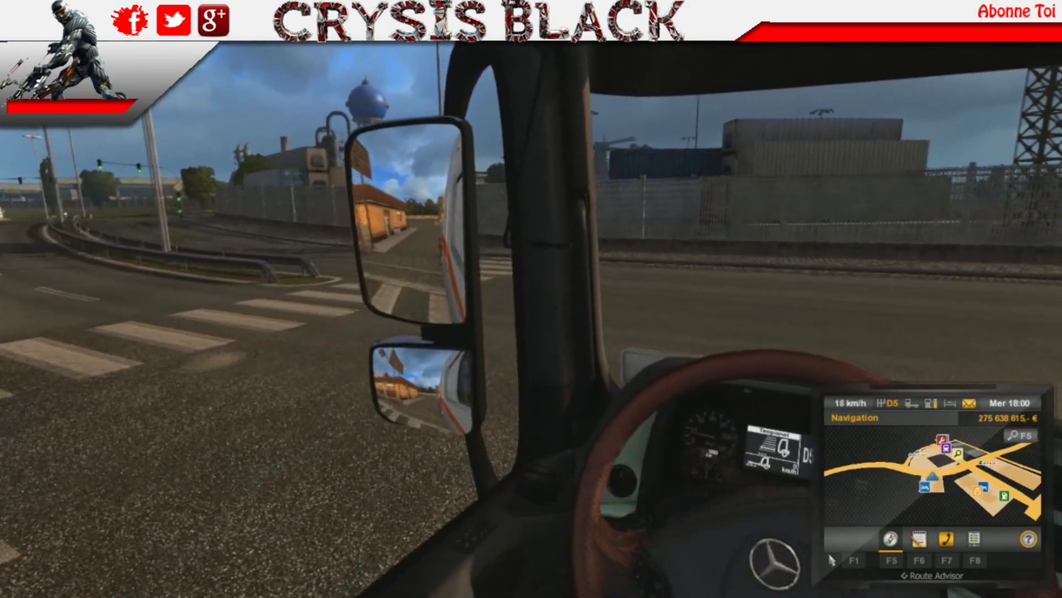
key(w)
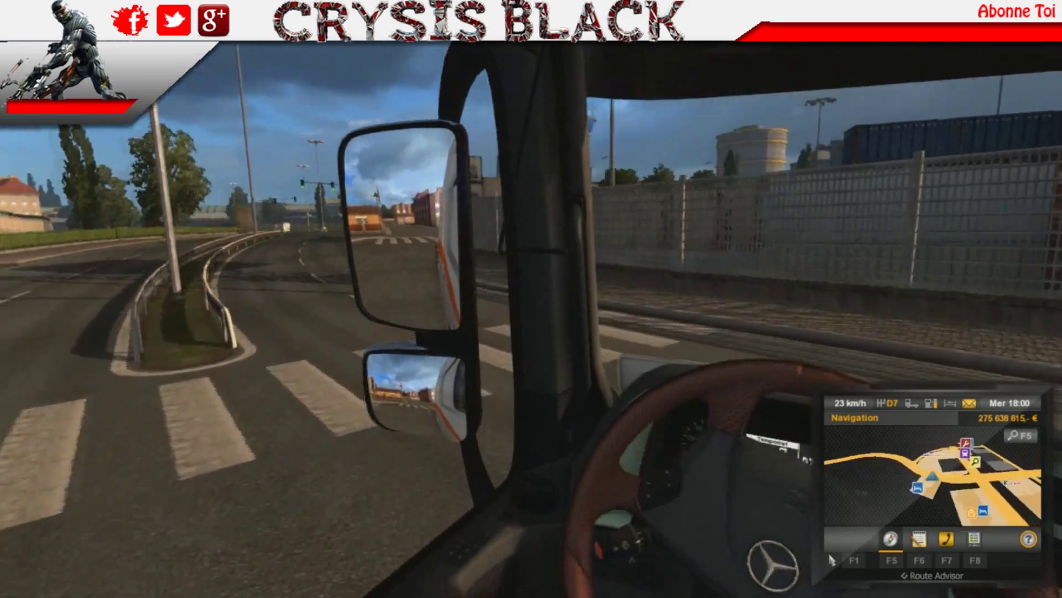
key(w)
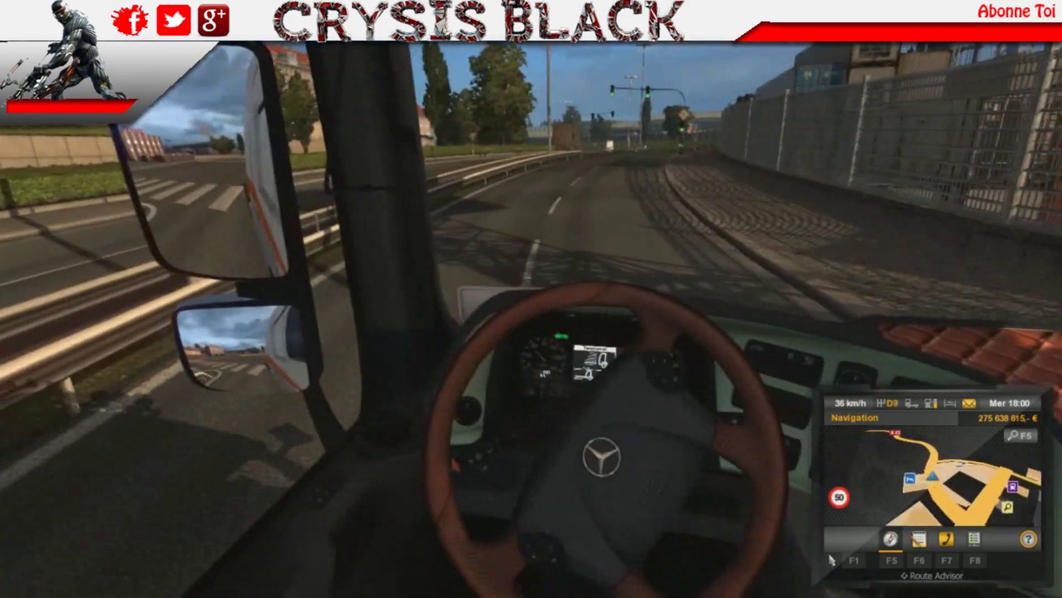
key(w)
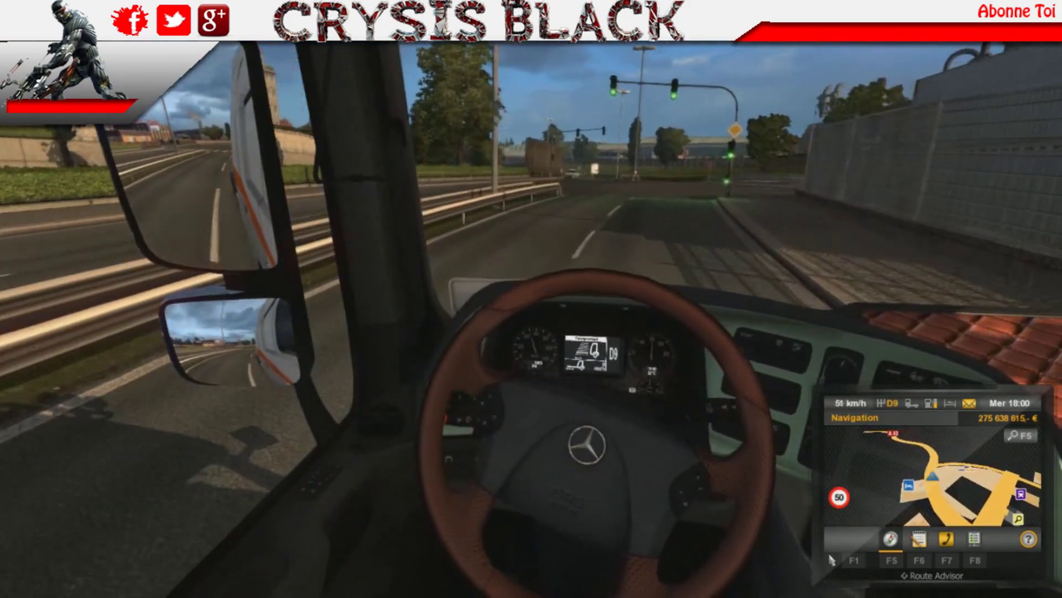
key(w)
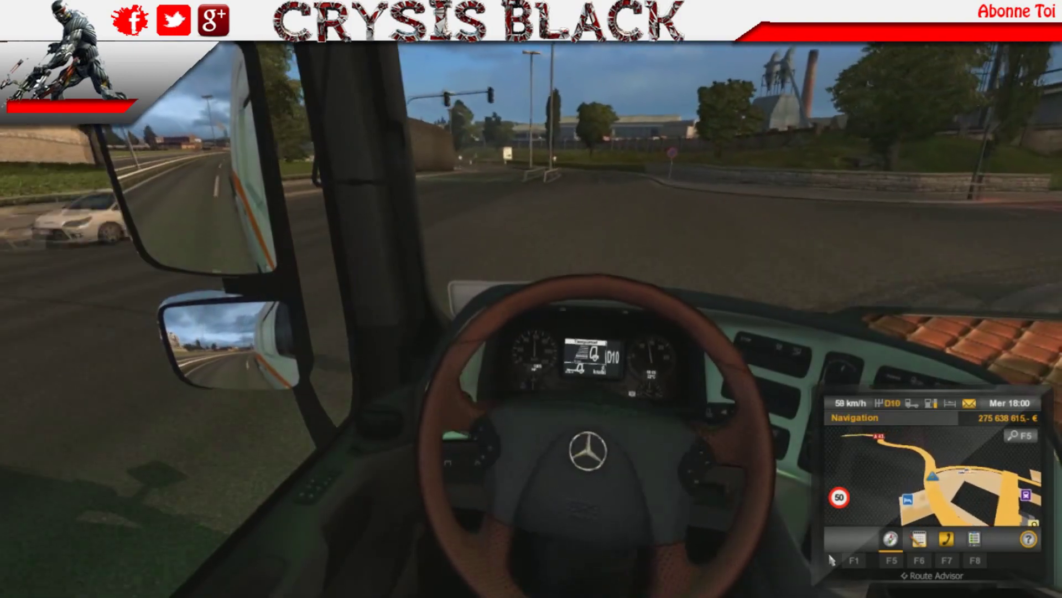
key(w)
key(w)
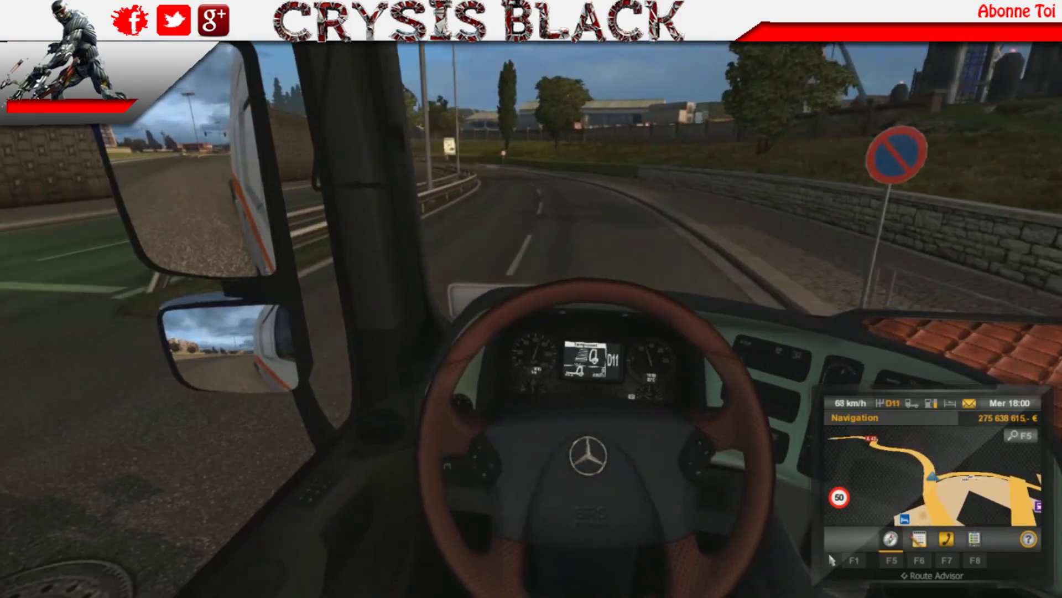
key(w)
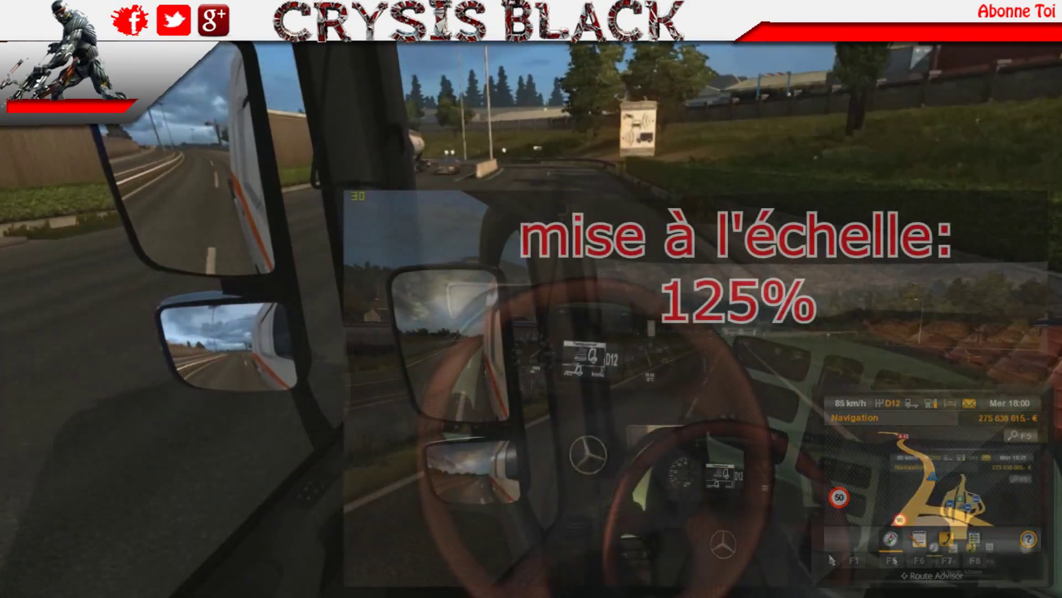
- Drive up to the motorway toll plaza, brake to a stop before the booth's payment marker, and return to the main menu
key(w)
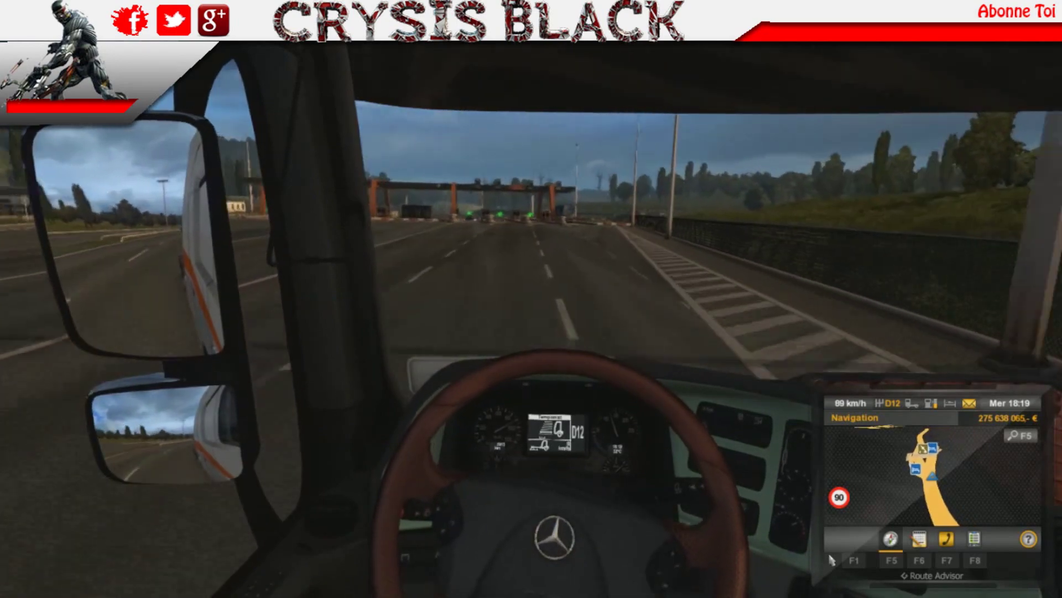
key(s)
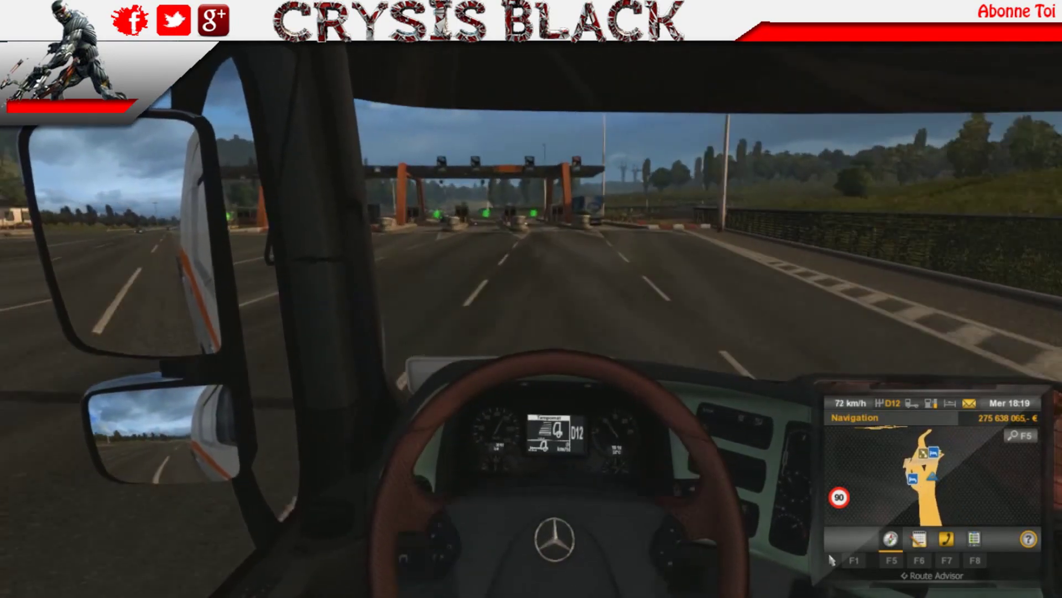
key(s)
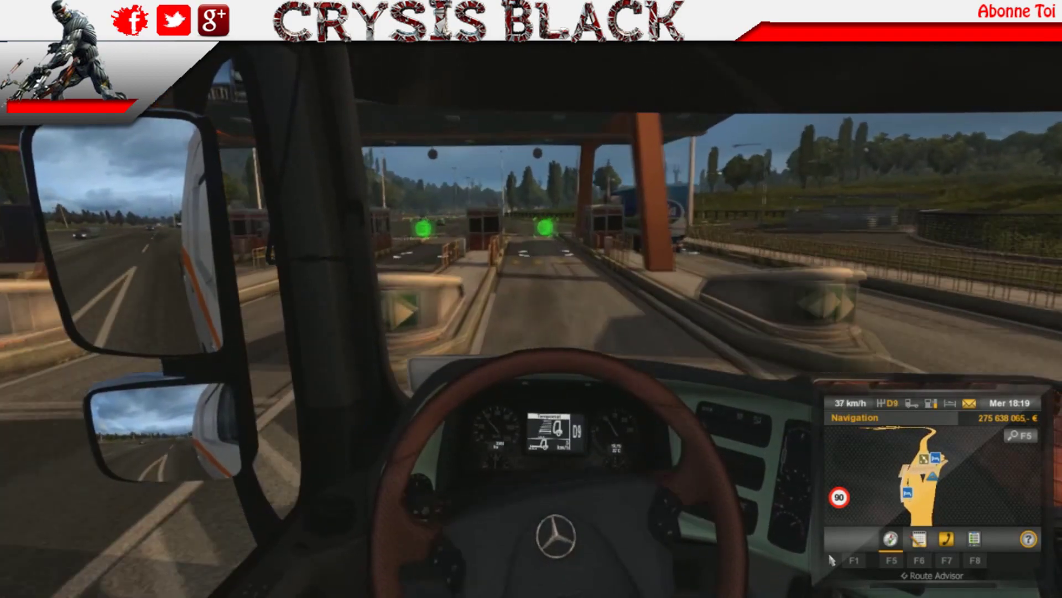
key(s)
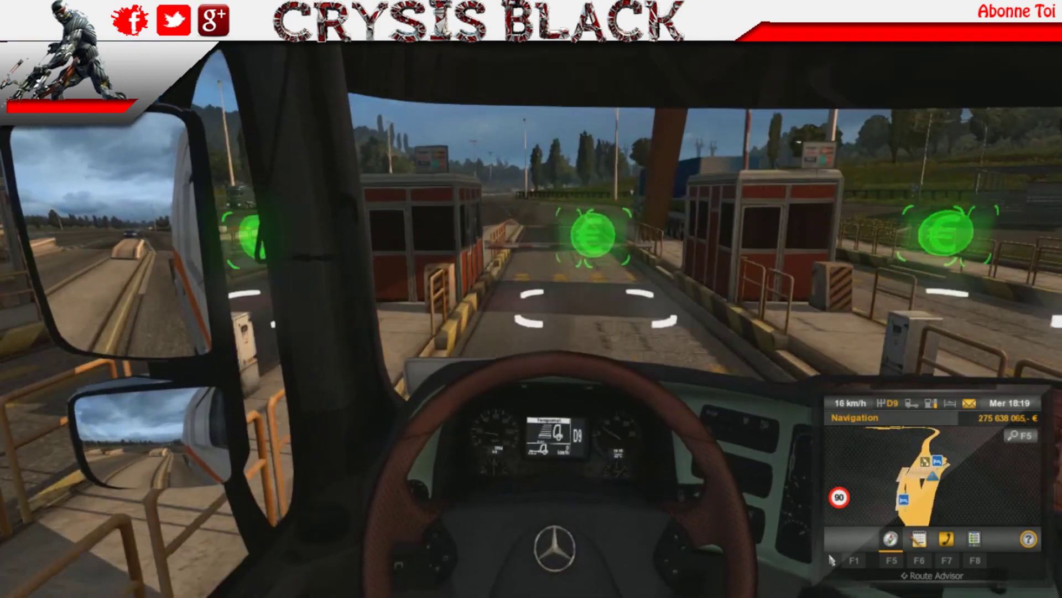
key(s)
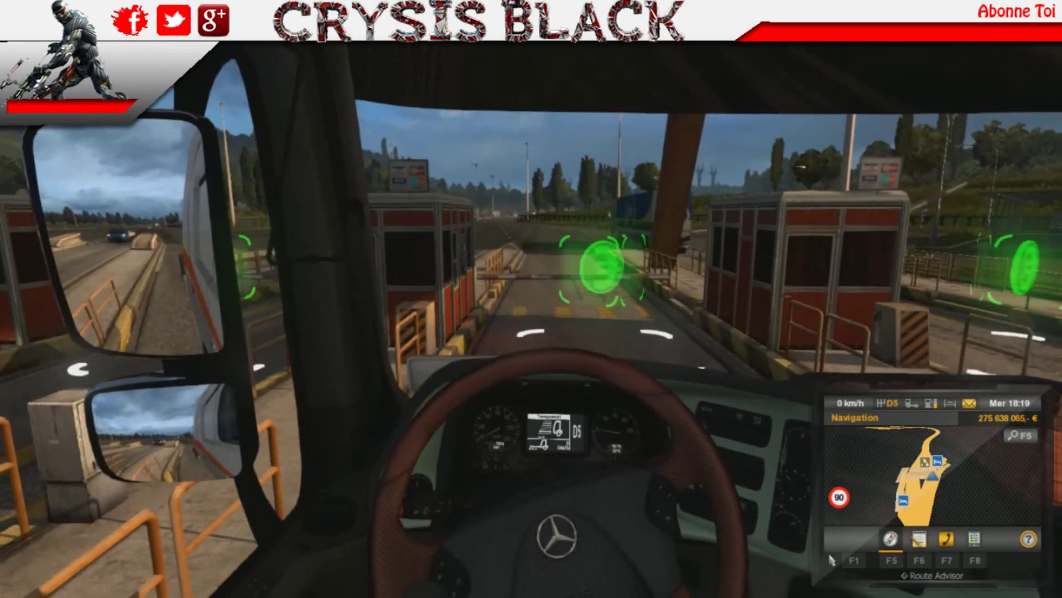
key(Escape)
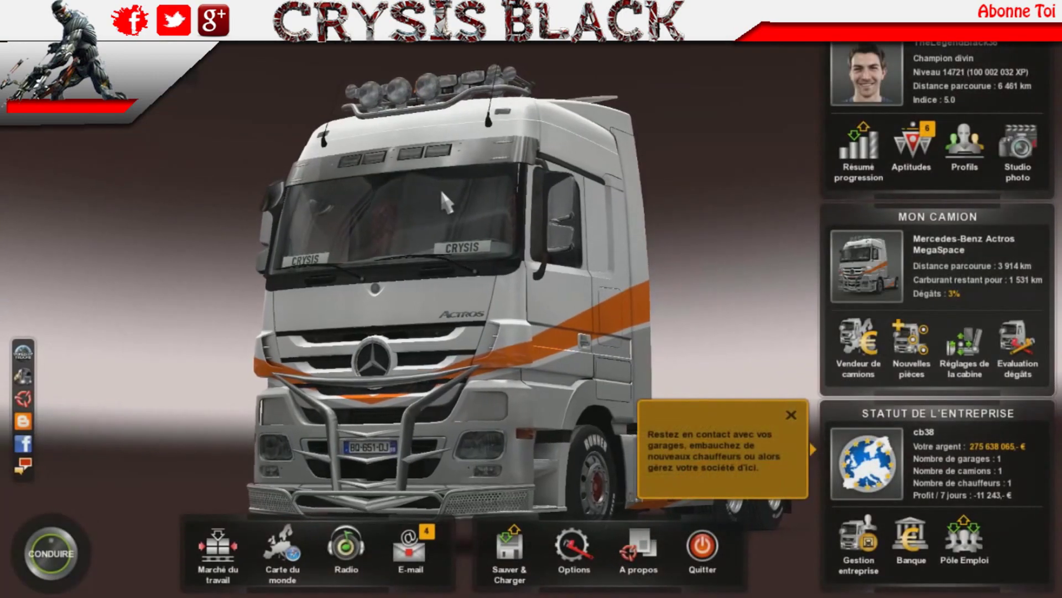